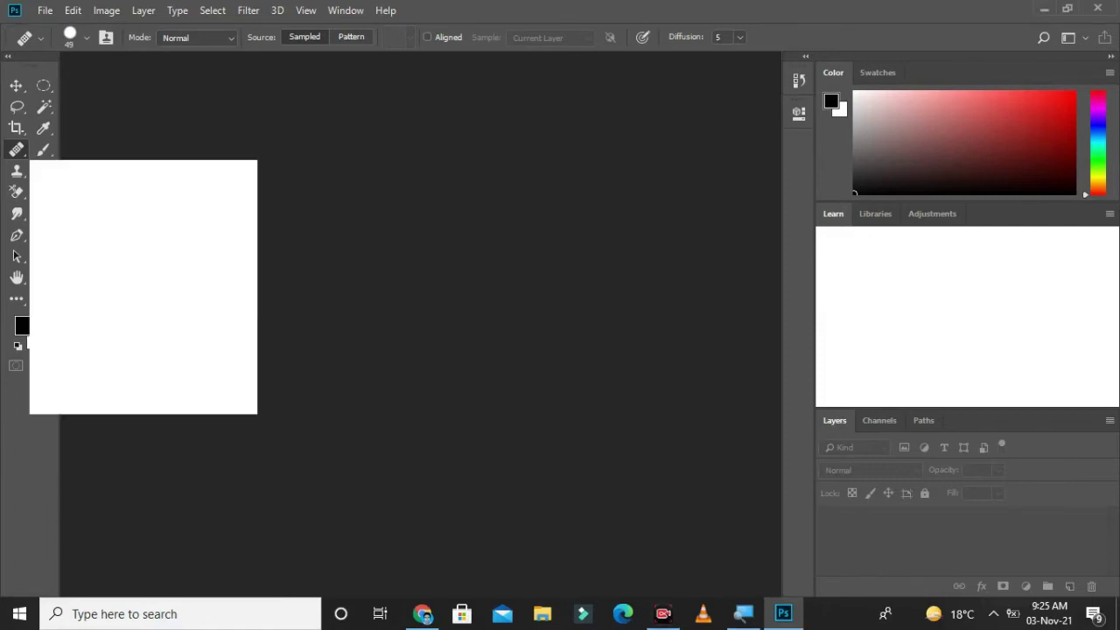
pyautogui.rightClick(17, 149)
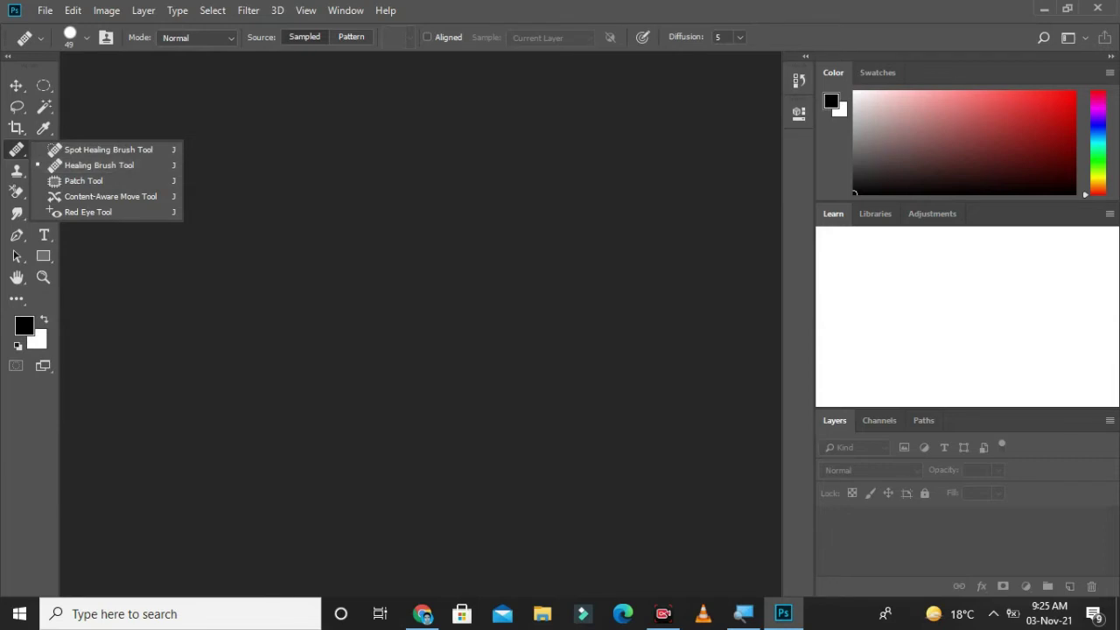
pyautogui.press('Escape')
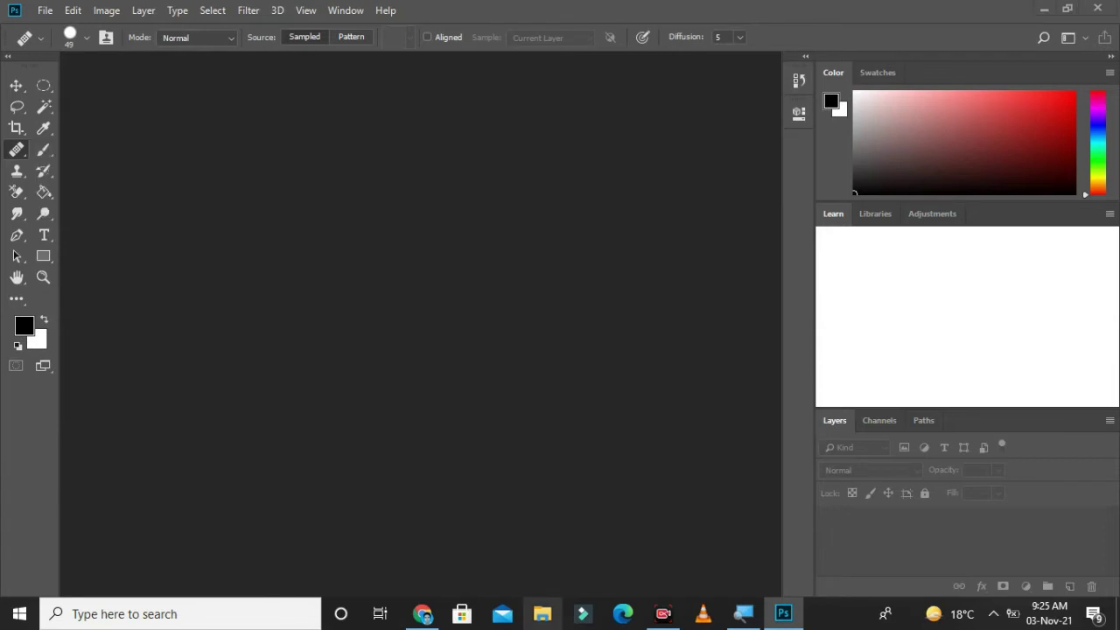
# Open the portrait healing brush (2) from the images folder in Photoshop.
pyautogui.click(543, 614)
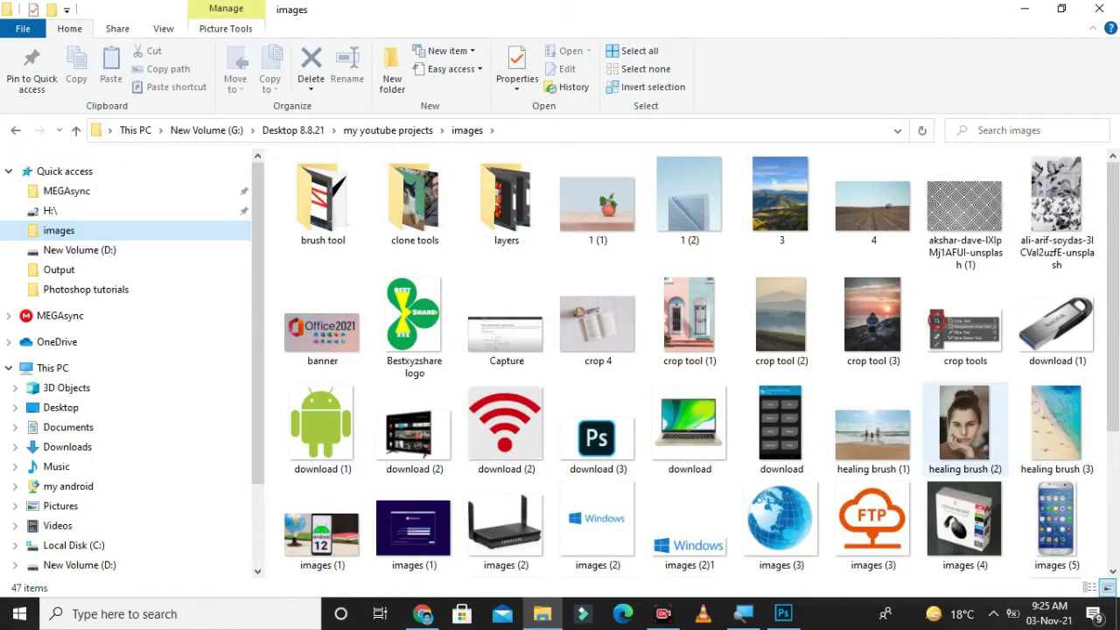
pyautogui.click(964, 425)
pyautogui.moveTo(964, 425)
pyautogui.mouseDown()
pyautogui.moveTo(753, 613)
pyautogui.moveTo(784, 609)
pyautogui.moveTo(516, 426)
pyautogui.mouseUp()
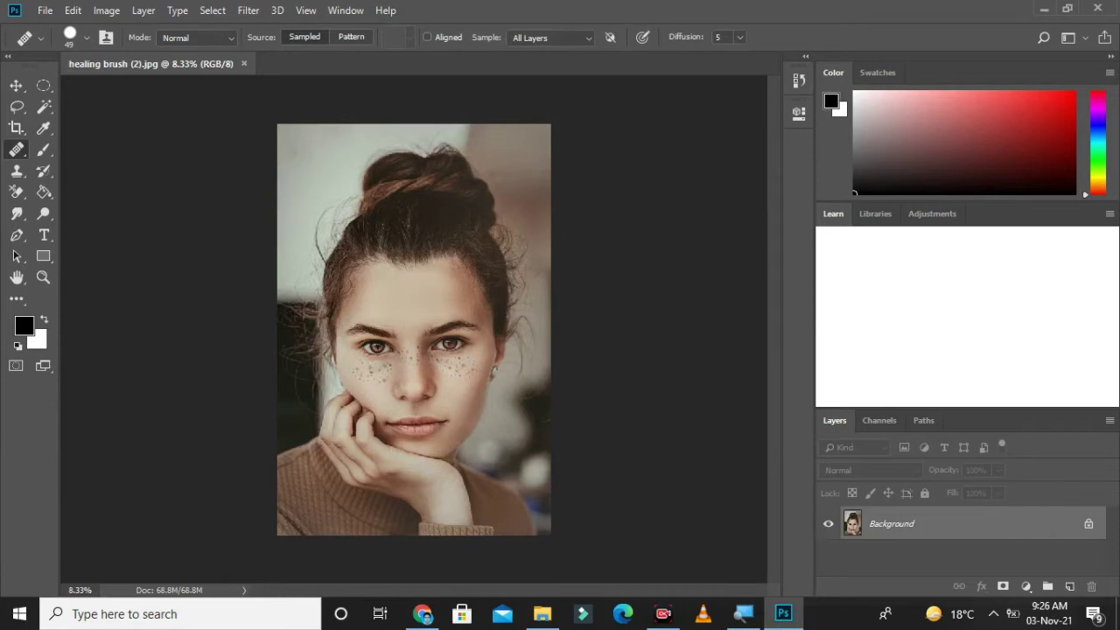
# Examine the freckles on the cheek and beside the nose up close at 66.7% zoom.
pyautogui.press('ctrl')
pyautogui.hotkey('ctrl', '=')
pyautogui.hotkey('ctrl', '=')
pyautogui.hotkey('ctrl', '=')
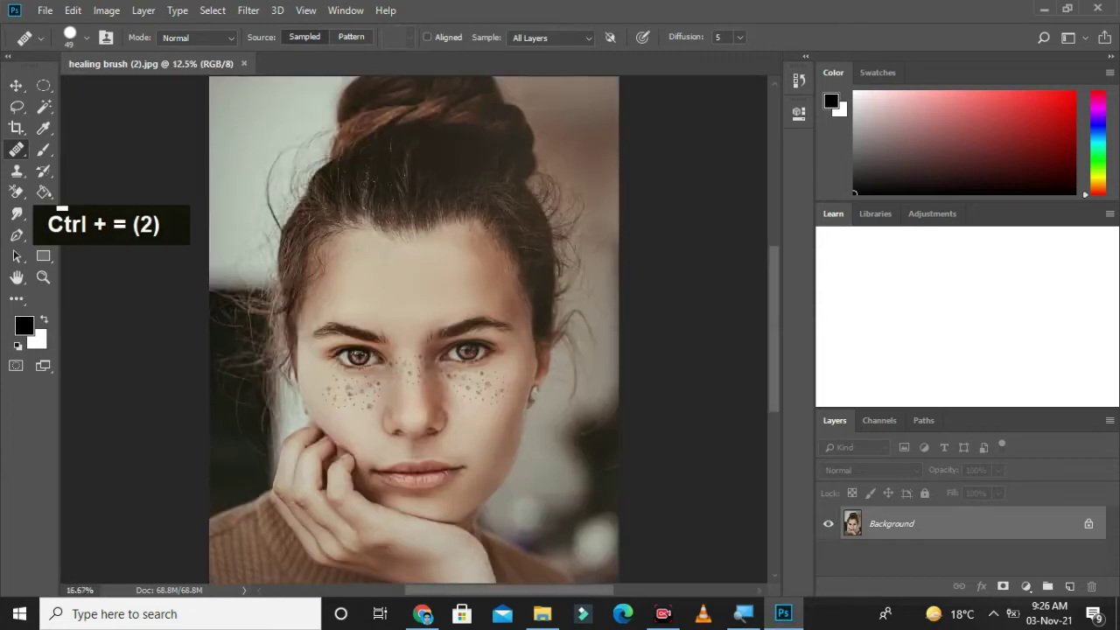
pyautogui.hotkey('ctrl', '=')
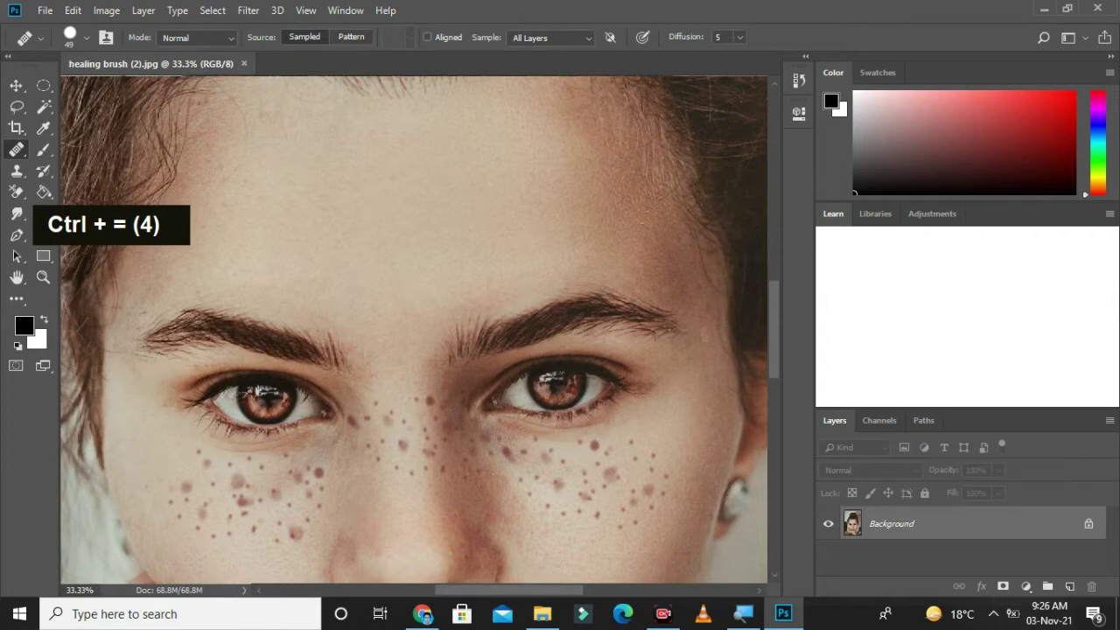
pyautogui.press('space')
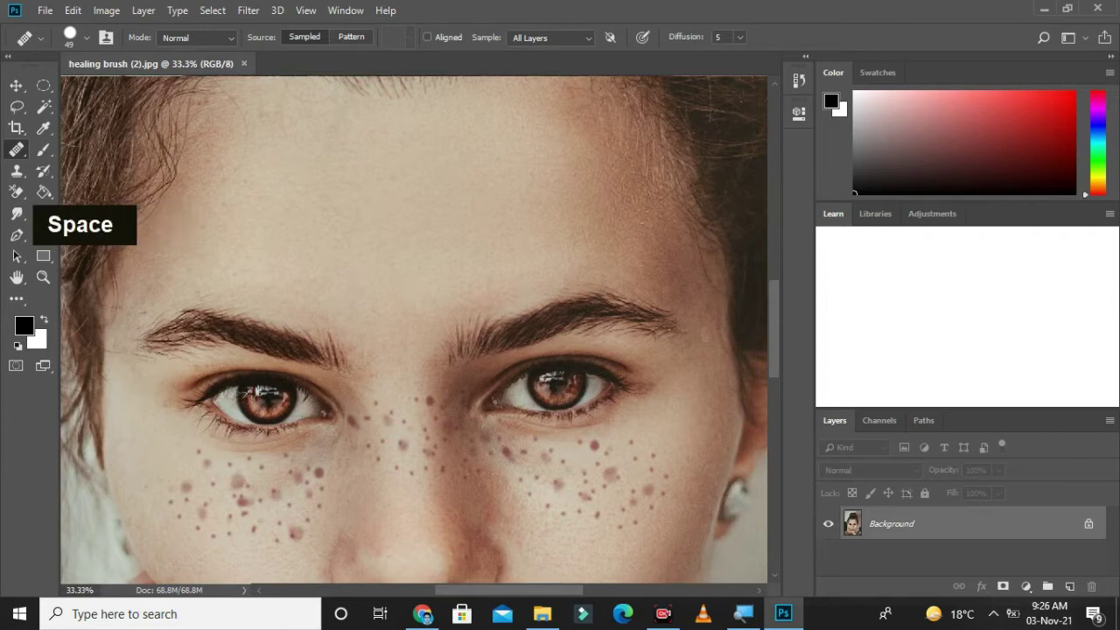
pyautogui.moveTo(412, 332); pyautogui.dragTo(354, 219)
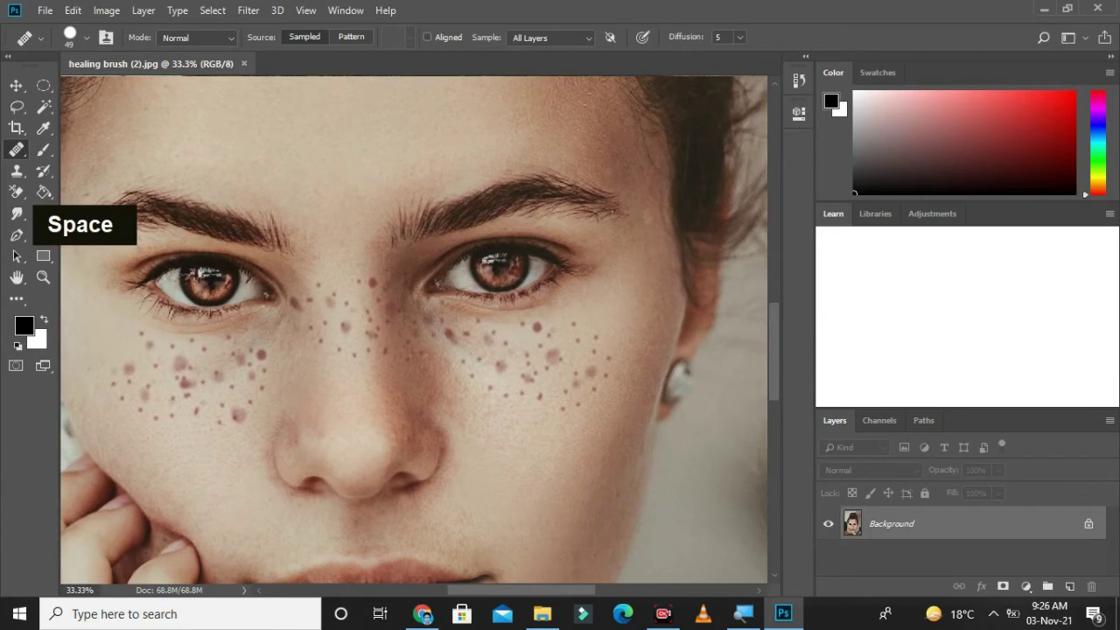
pyautogui.hotkey('ctrl', '=')
pyautogui.hotkey('ctrl', '=')
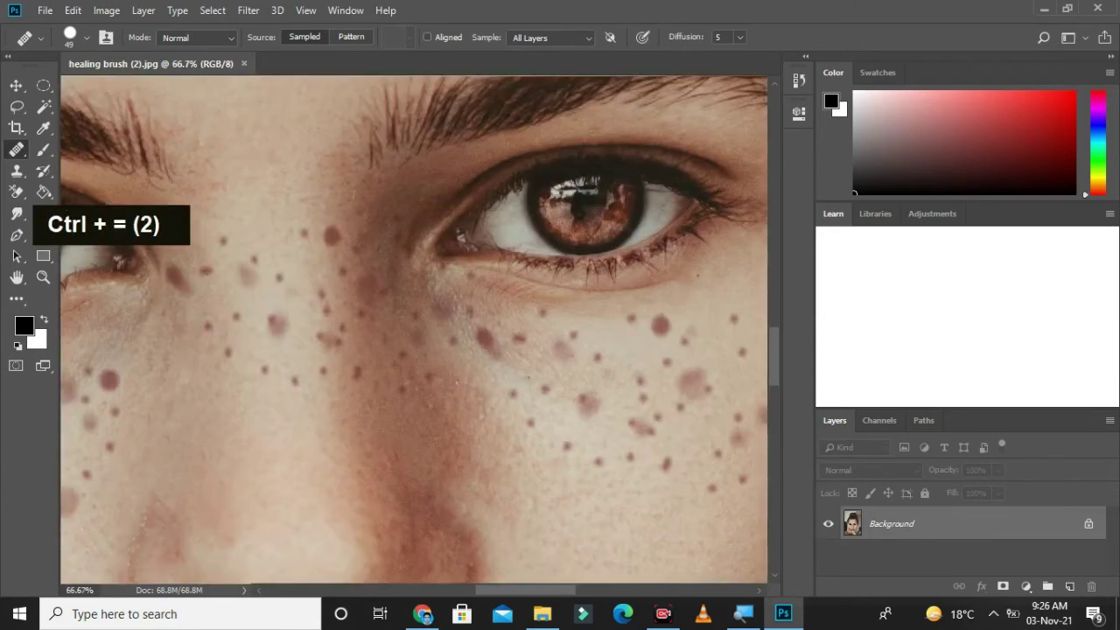
pyautogui.press('space')
pyautogui.moveTo(411, 333); pyautogui.dragTo(241, 281)
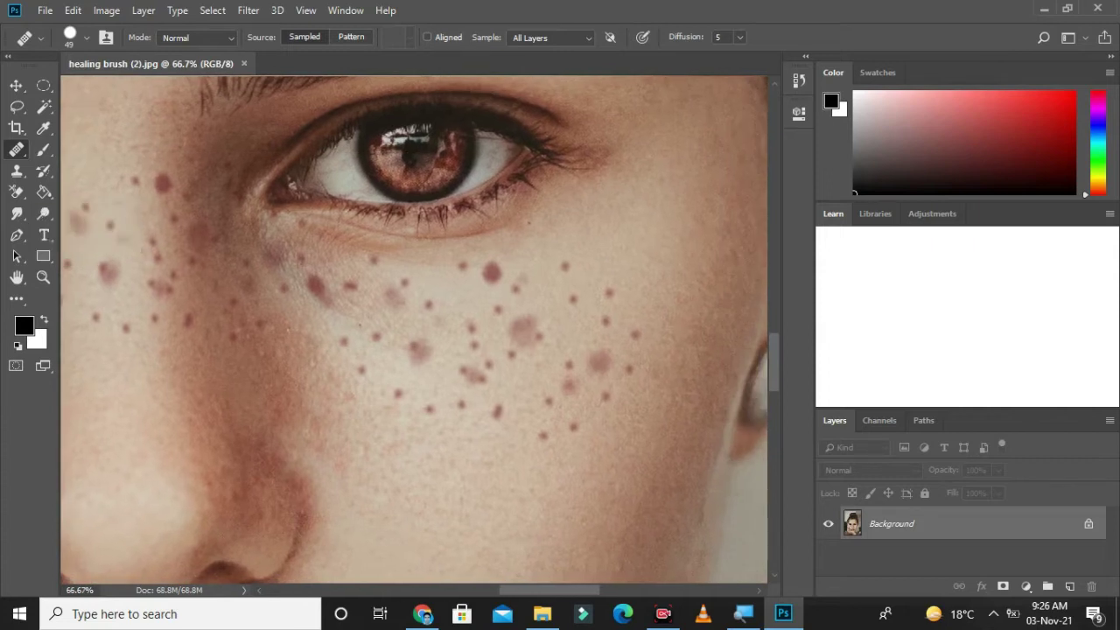
# Choose the Spot Healing Brush tool and add two new empty layers above the Background.
pyautogui.rightClick(16, 149)
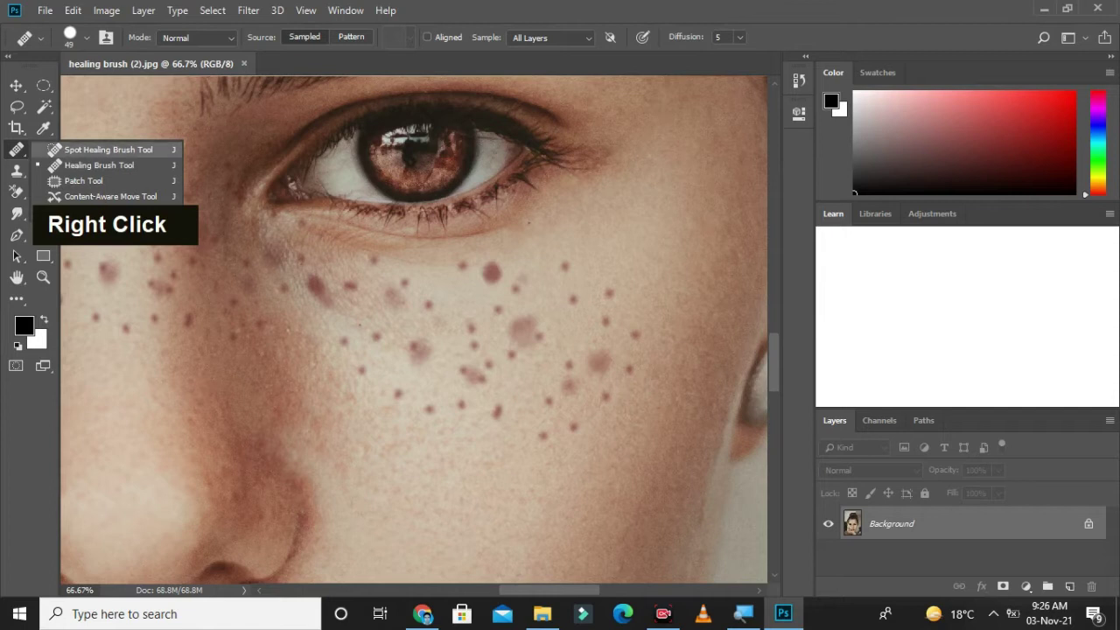
pyautogui.click(108, 150)
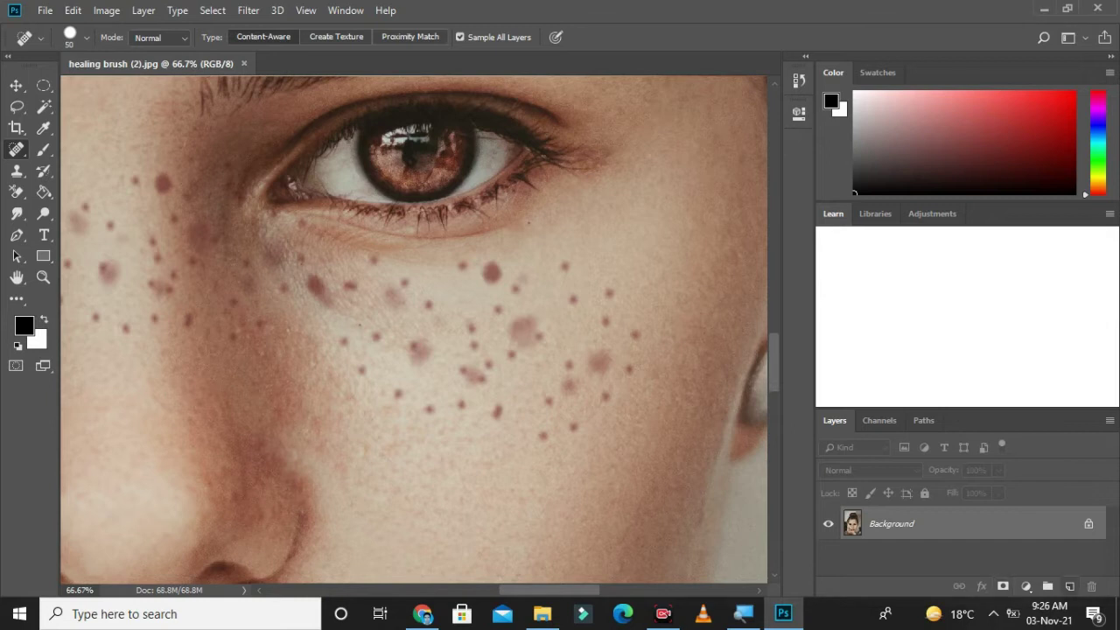
pyautogui.click(1069, 586)
pyautogui.click(1069, 587)
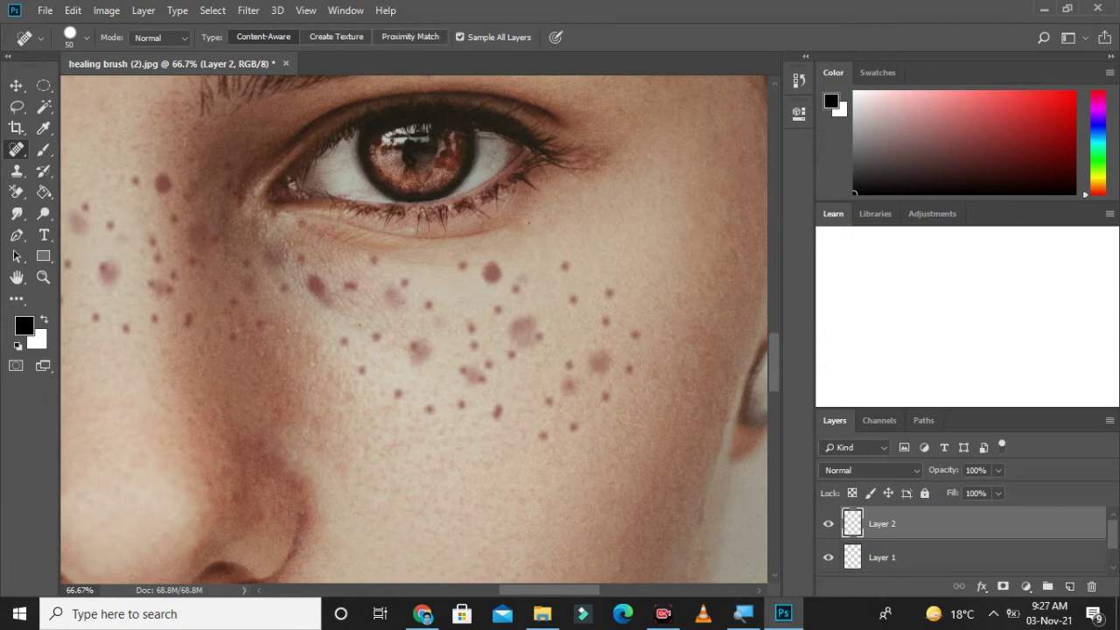
pyautogui.scroll(-1, 962, 543)
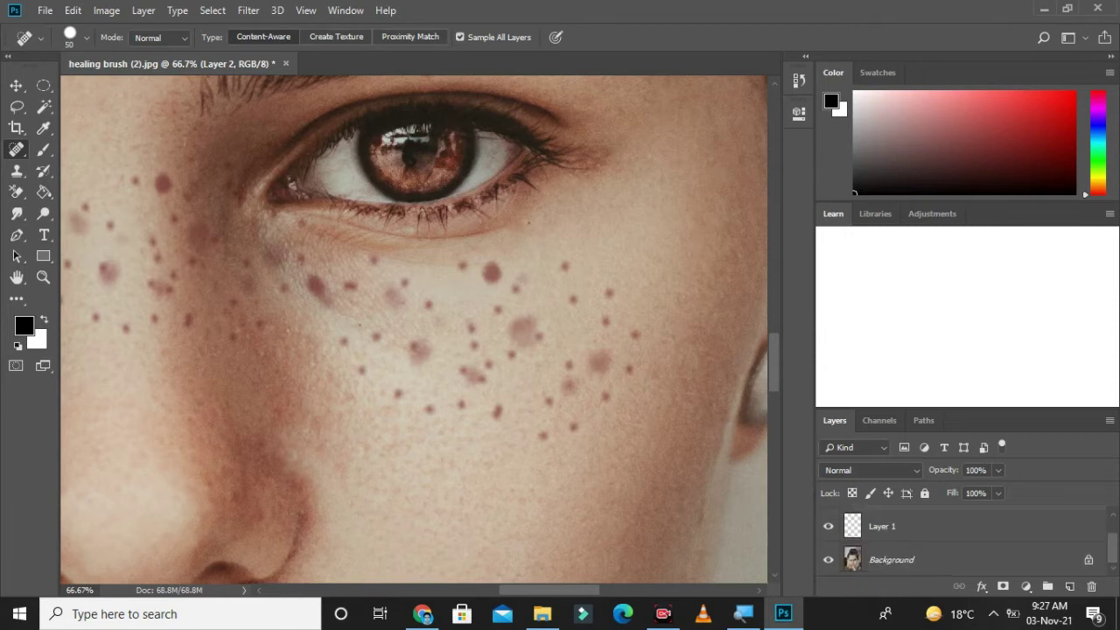
pyautogui.scroll(1, 962, 543)
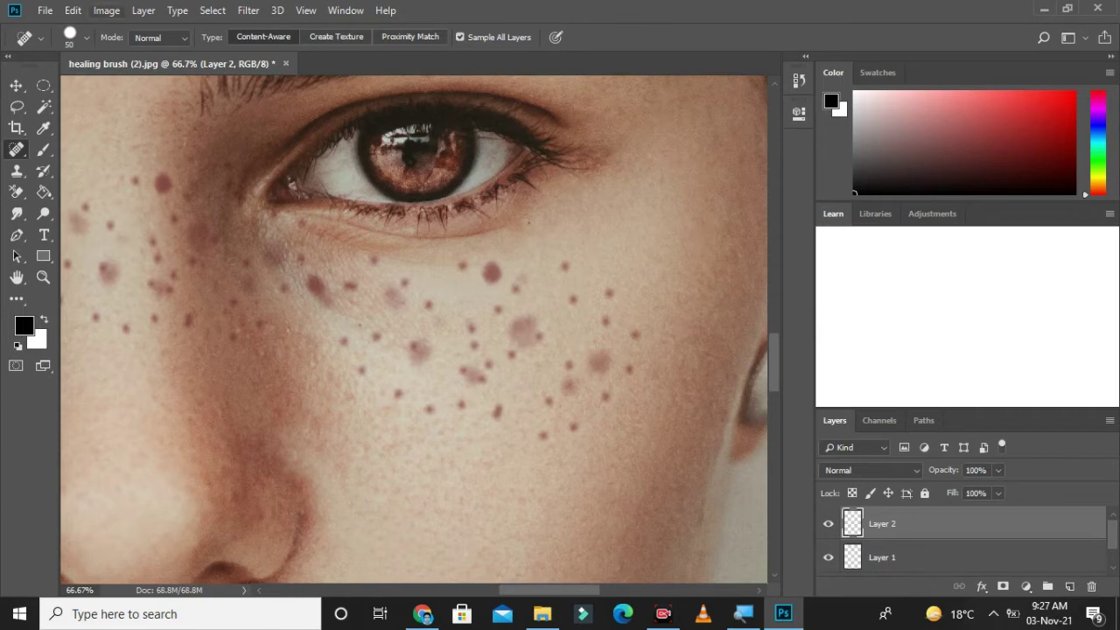
# Apply the merged RGB image to Layer 2 with Normal blending at 100% opacity.
pyautogui.click(106, 11)
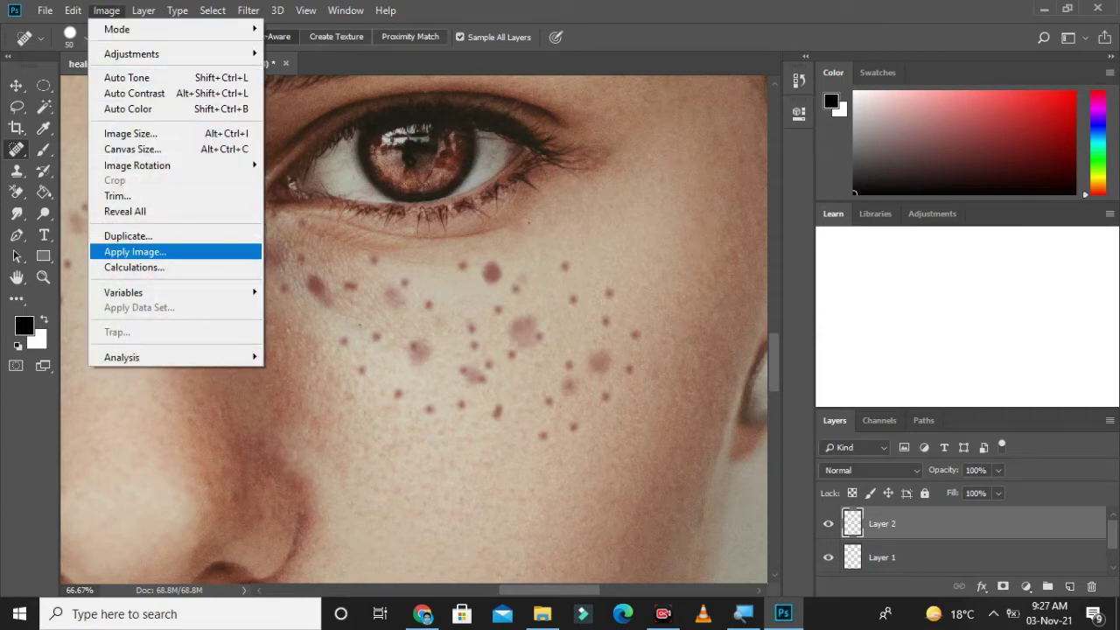
pyautogui.click(134, 251)
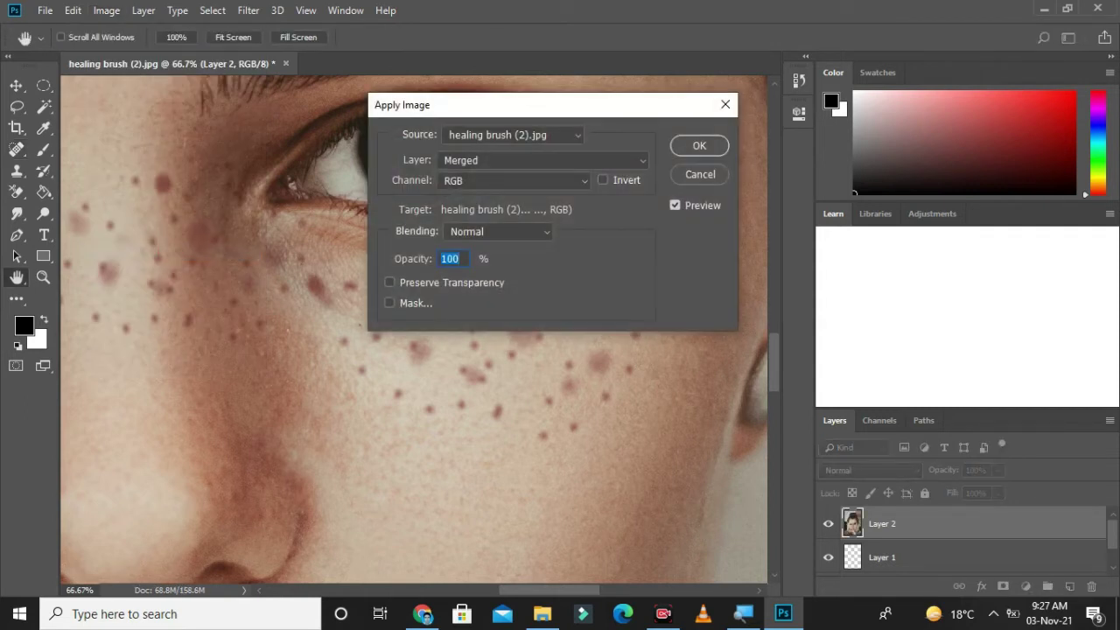
pyautogui.click(499, 231)
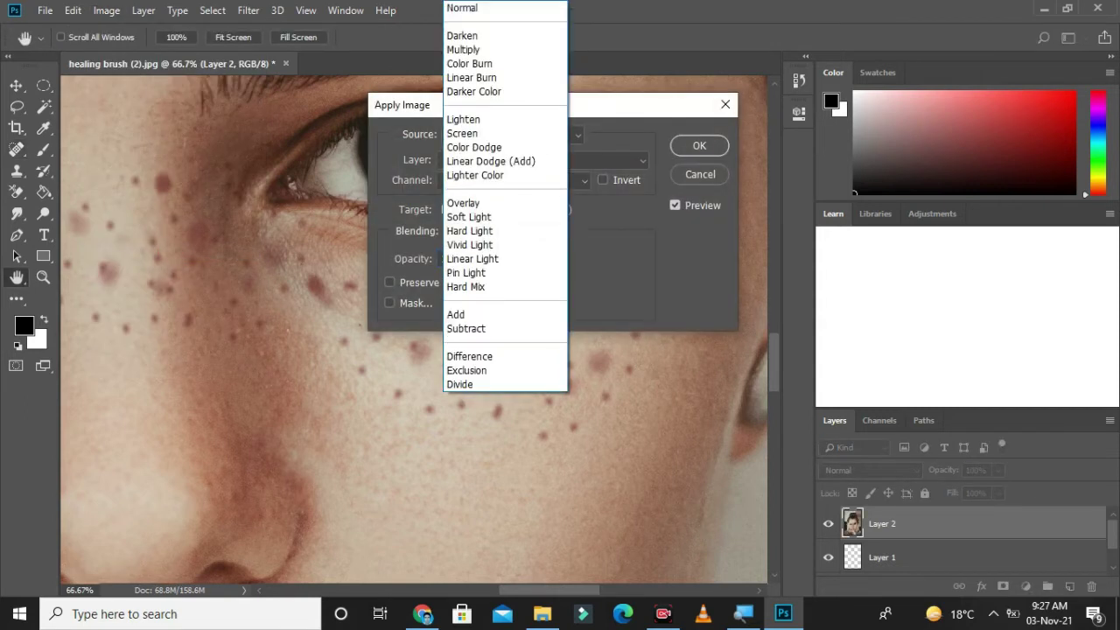
pyautogui.press('Escape')
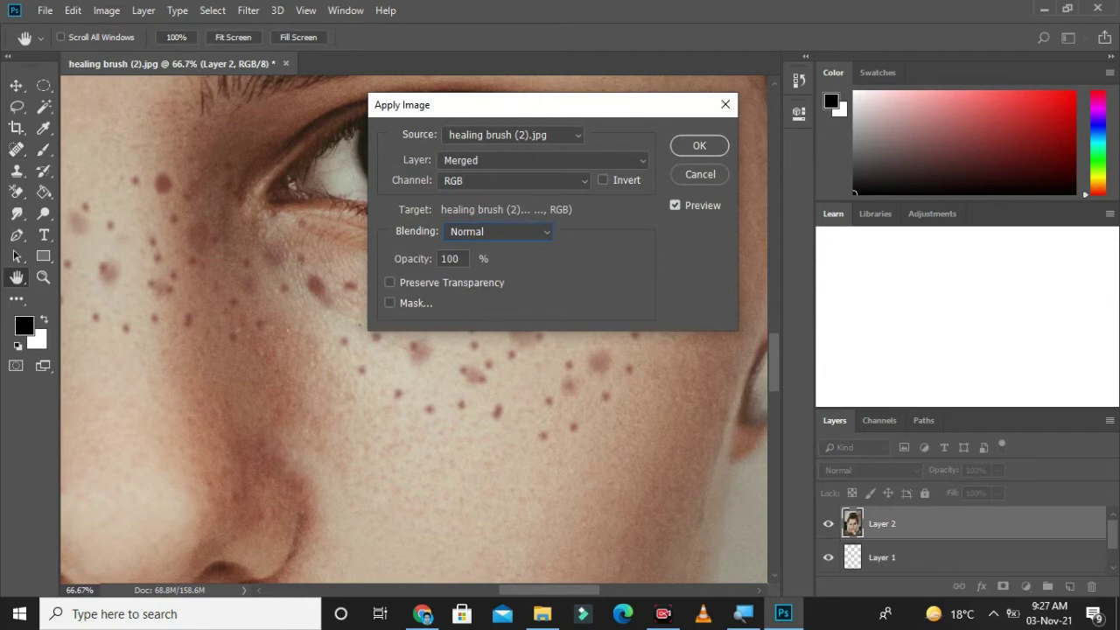
pyautogui.press('Return')
pyautogui.press('j')
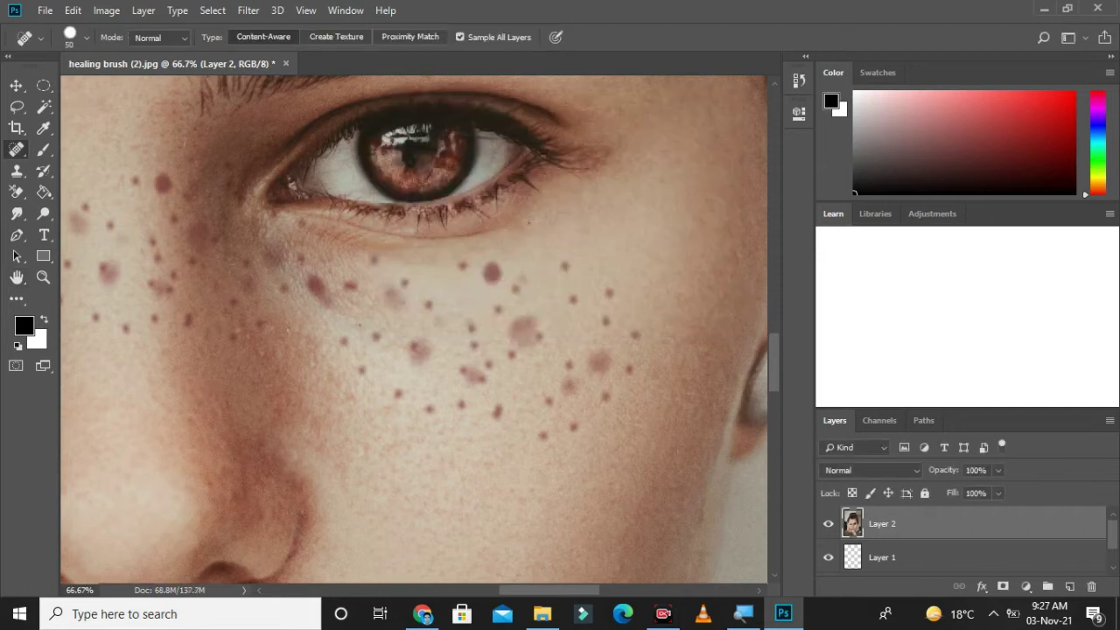
pyautogui.scroll(-1, 963, 541)
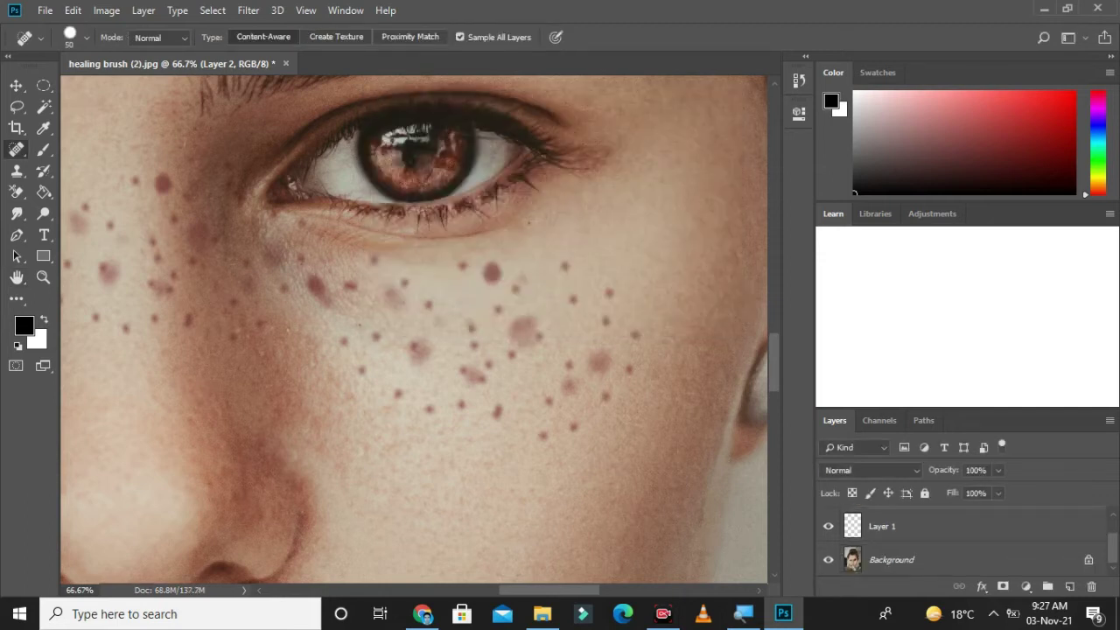
pyautogui.scroll(1, 963, 541)
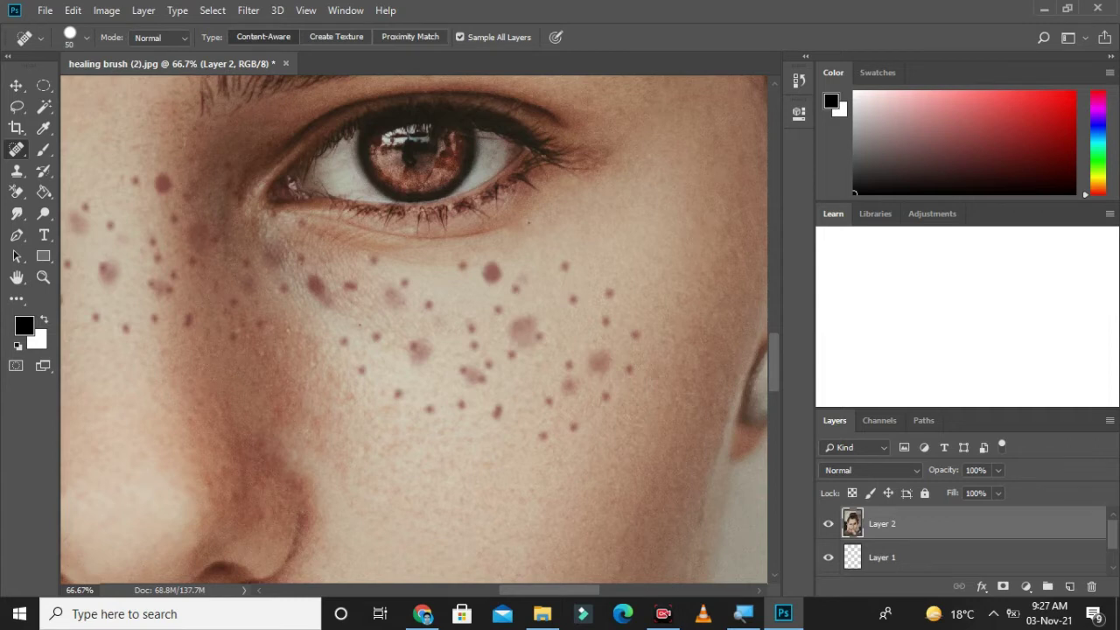
# Heal the lowest freckles at the outer end of the cheek's cluster with the Spot Healing Brush.
pyautogui.rightClick(17, 149)
pyautogui.click(574, 427)
pyautogui.hotkey('ctrl', '=')
pyautogui.hotkey('ctrl', '=')
pyautogui.hotkey('ctrl', '=')
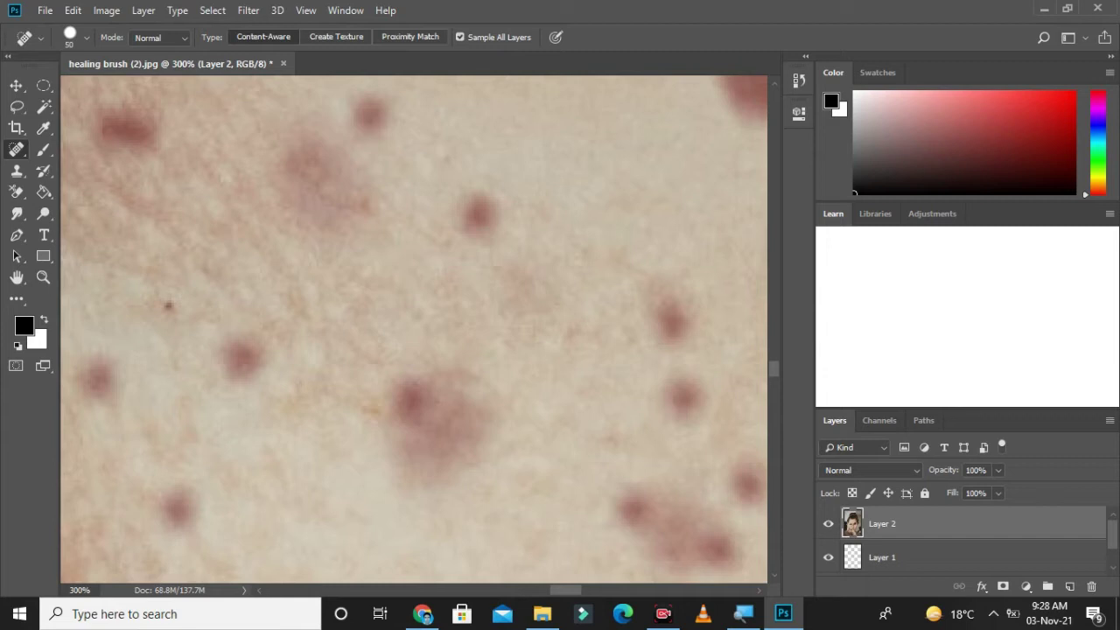
pyautogui.press('space')
pyautogui.moveTo(626, 542); pyautogui.dragTo(193, 95)
pyautogui.press('ctrl')
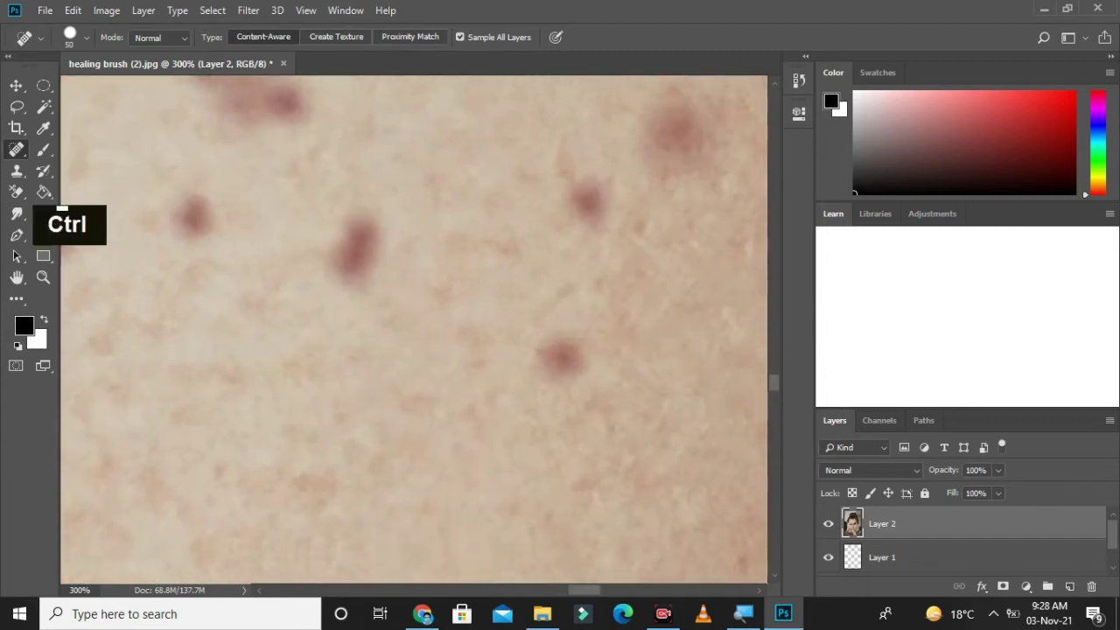
pyautogui.hotkey('ctrl', '-')
pyautogui.hotkey('ctrl', '-')
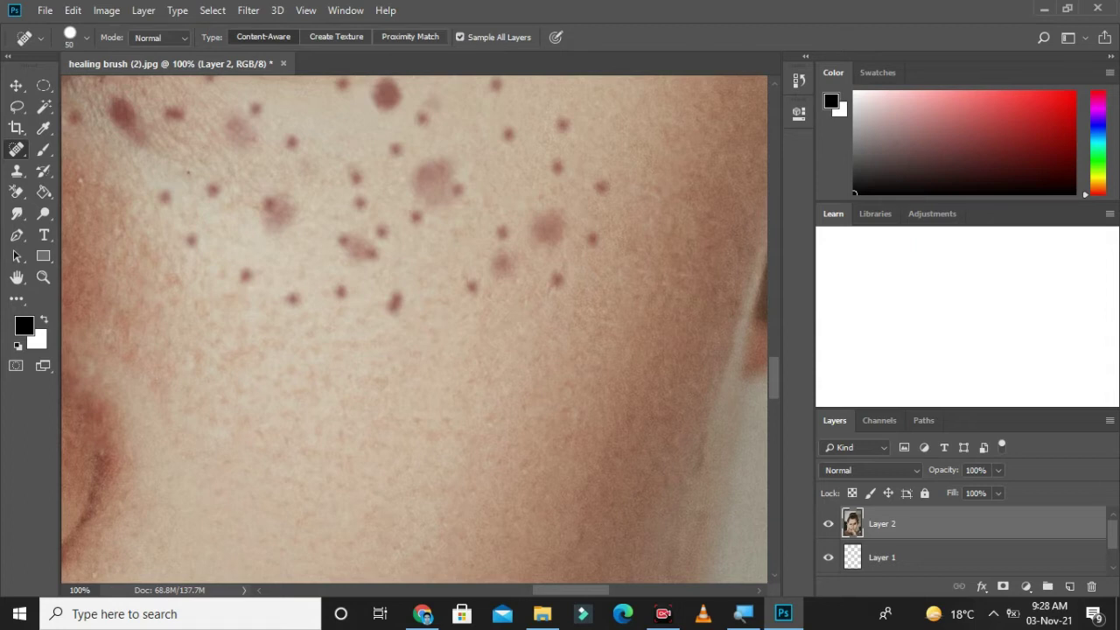
# Heal the freckles and larger blotches along the lower outer edge of the cheek's cluster using Content-Aware.
pyautogui.click(557, 280)
pyautogui.click(548, 229)
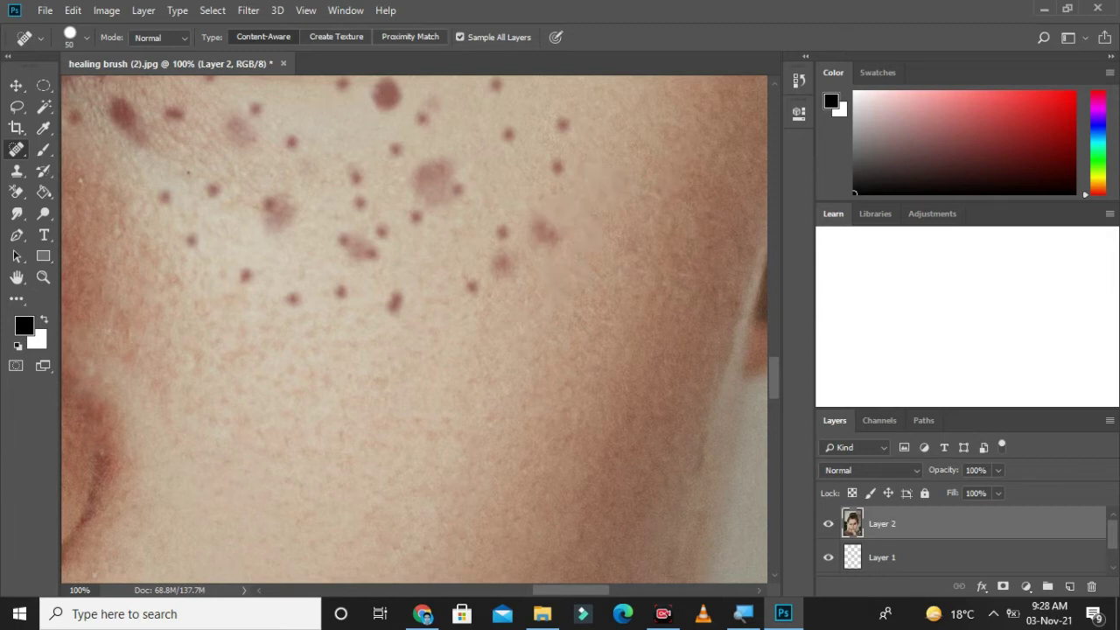
pyautogui.click(548, 236)
pyautogui.click(504, 230)
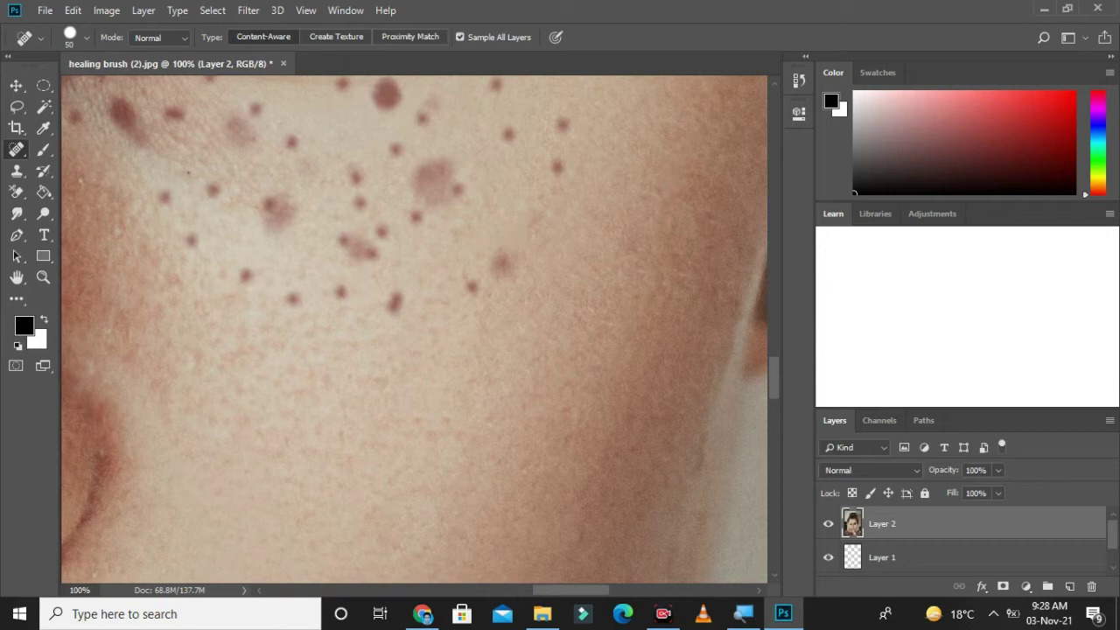
pyautogui.click(506, 261)
pyautogui.click(472, 280)
pyautogui.click(396, 304)
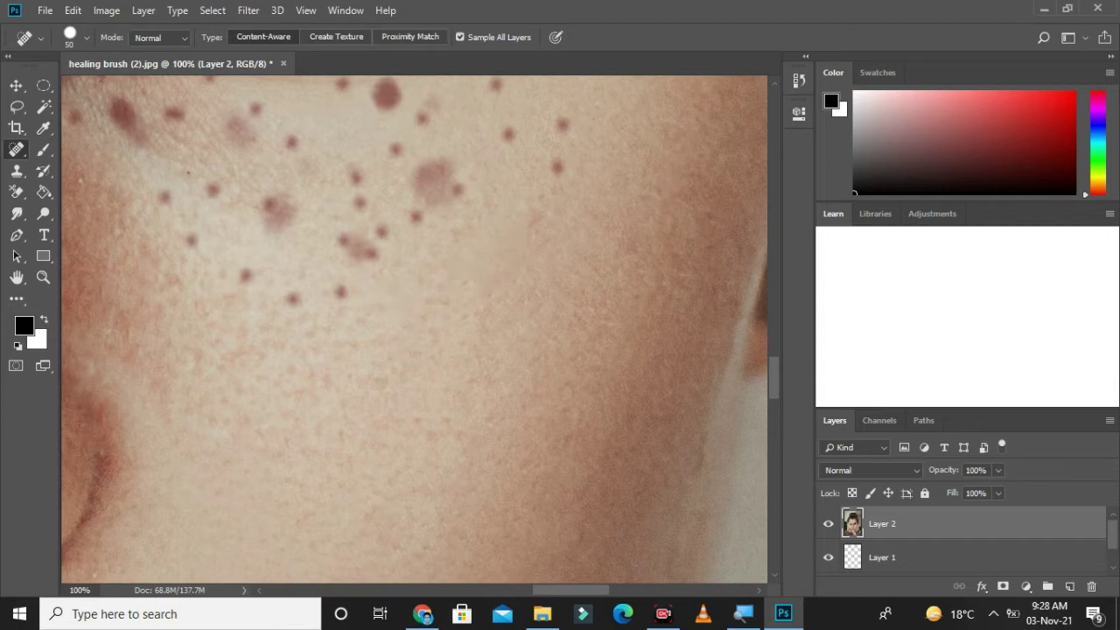
# Heal the four small outermost freckles on the cheek below the outer corner of the eye.
pyautogui.press('space')
pyautogui.moveTo(394, 306); pyautogui.dragTo(482, 503)
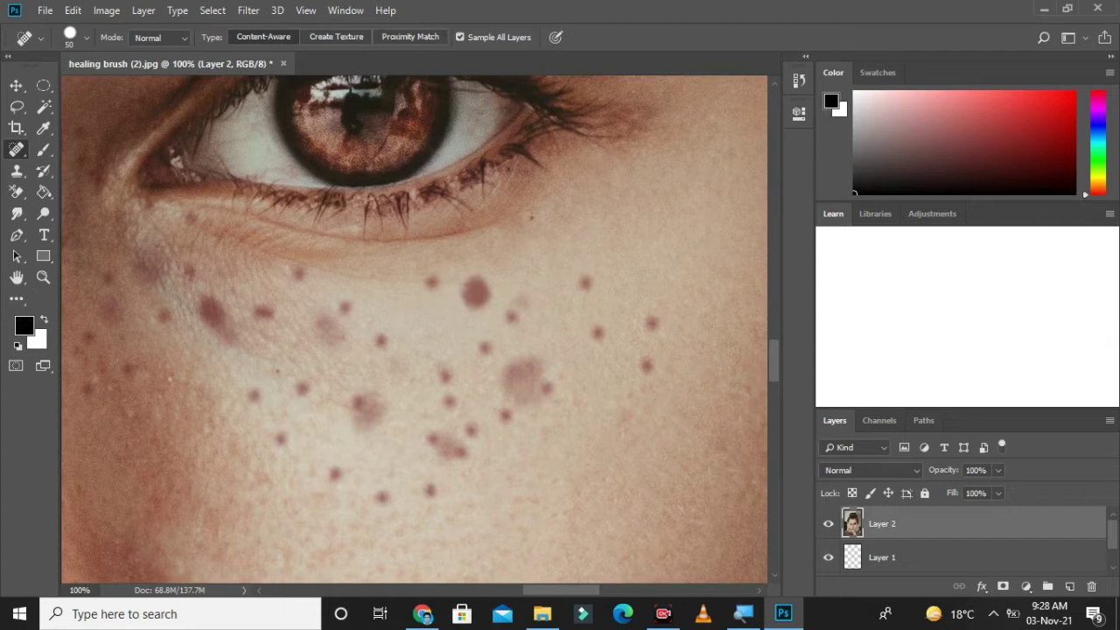
pyautogui.click(647, 367)
pyautogui.click(653, 323)
pyautogui.click(598, 331)
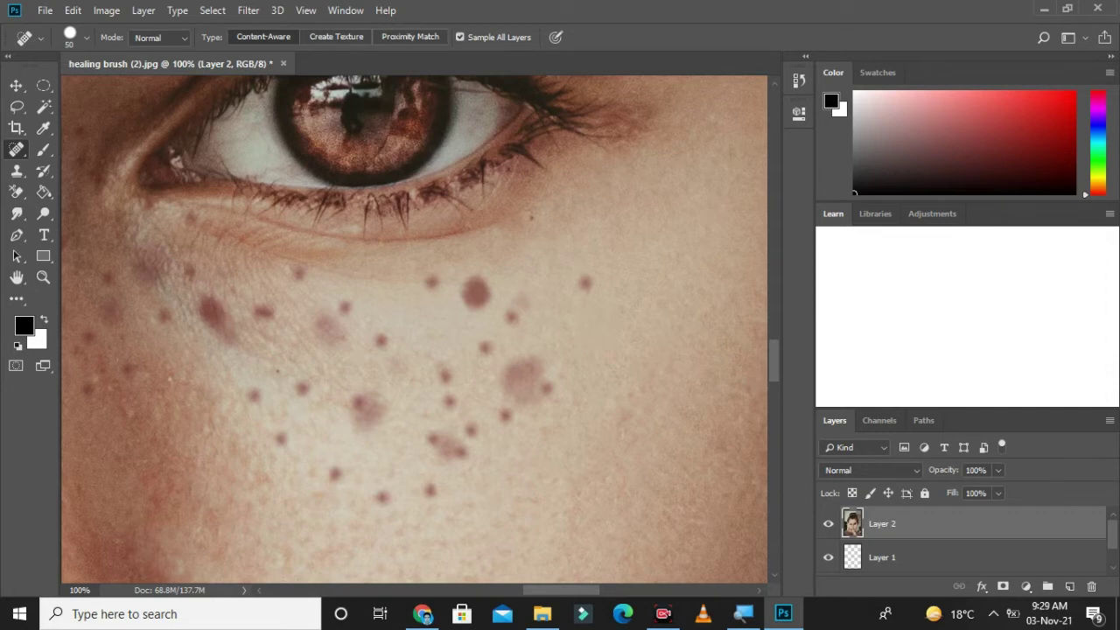
pyautogui.click(584, 280)
# Switch the healing type through Proximity Match and Create Texture, then back to Content-Aware.
pyautogui.click(409, 37)
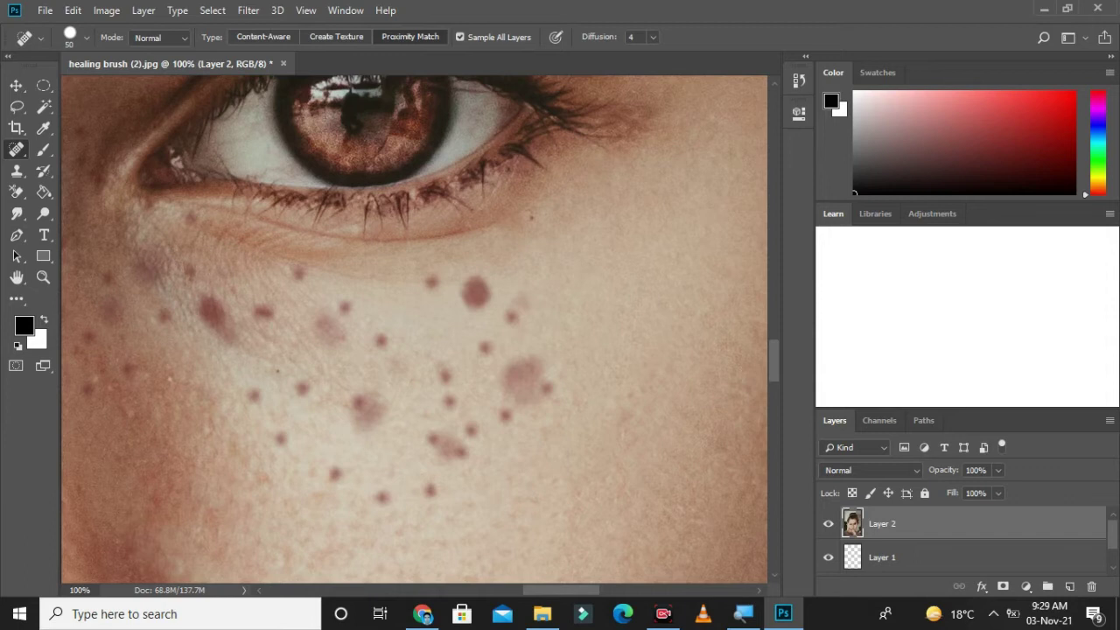
pyautogui.click(336, 37)
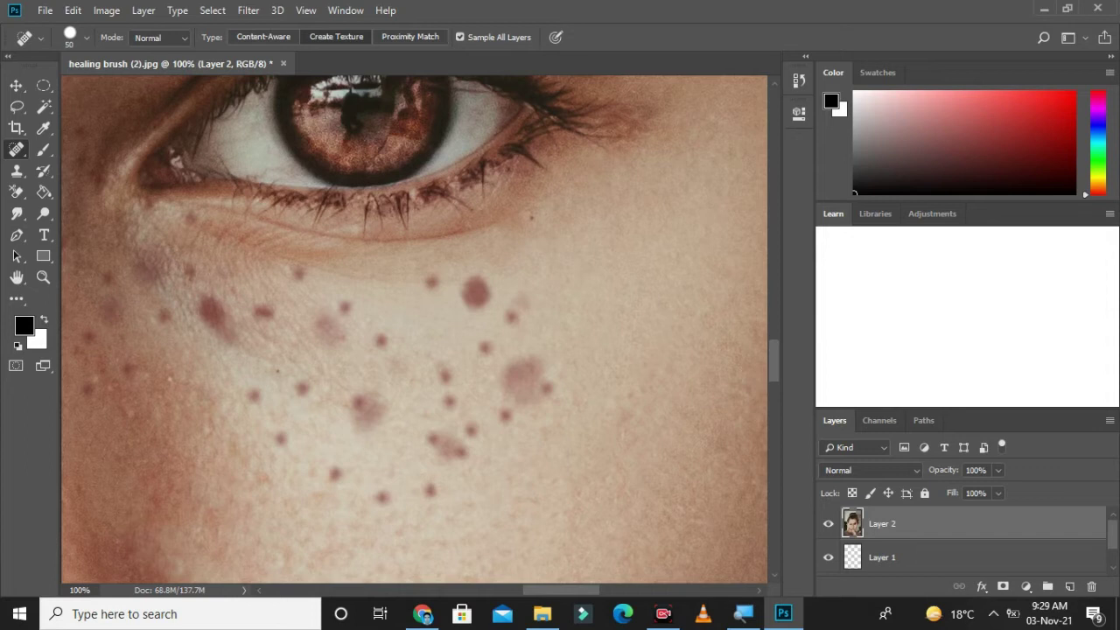
pyautogui.click(263, 37)
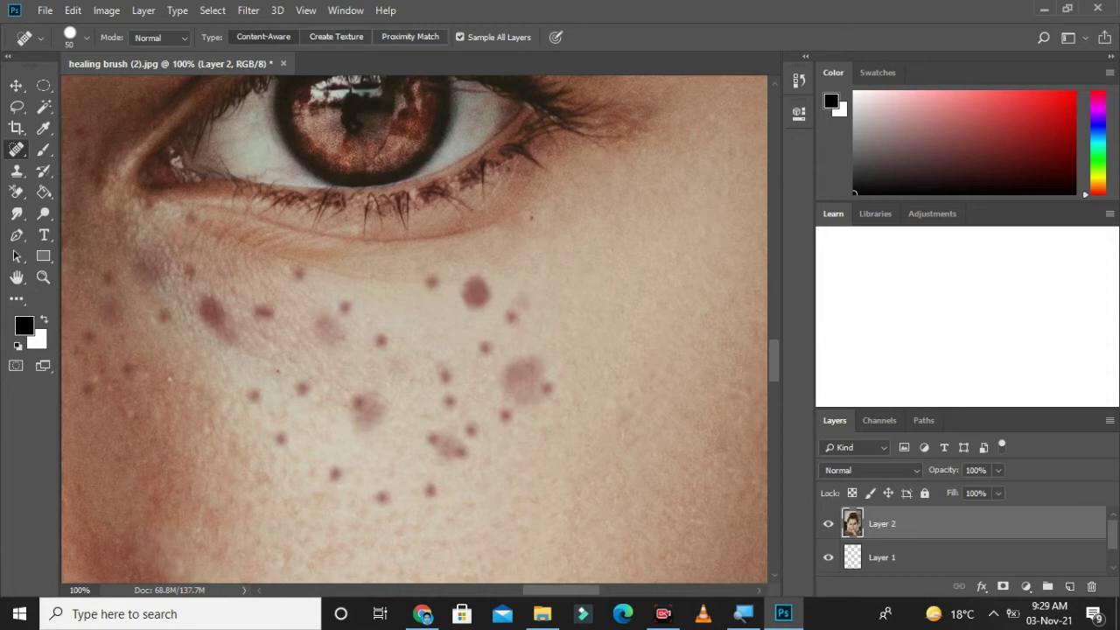
# Heal the large pale blotch and its small neighbouring freckles at the cheek cluster's outer edge using Proximity Match.
pyautogui.click(409, 37)
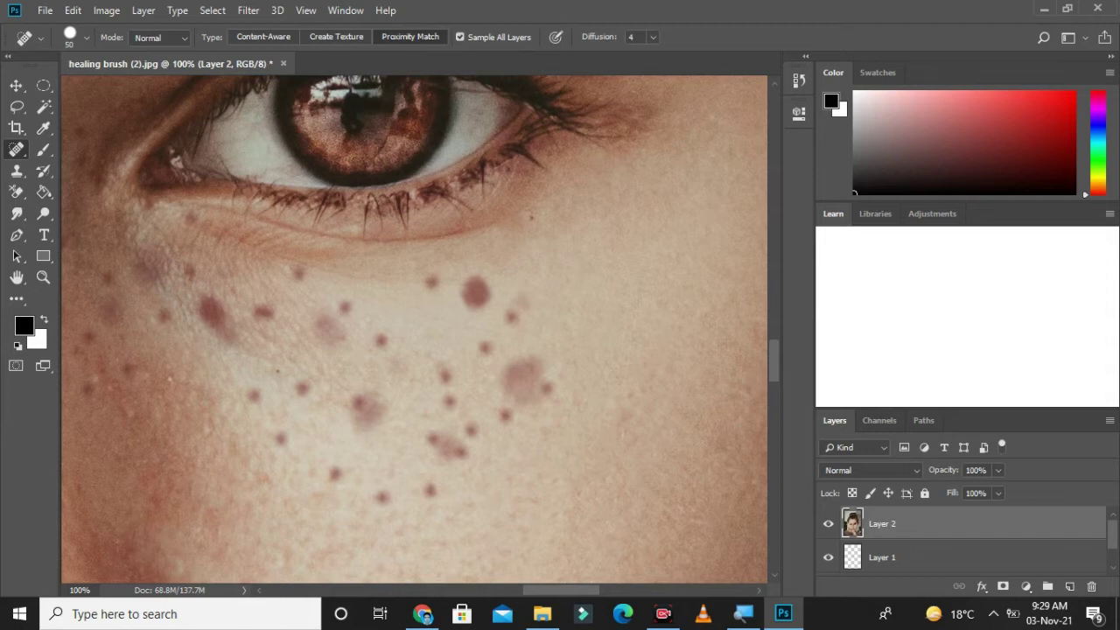
pyautogui.click(506, 419)
pyautogui.click(534, 383)
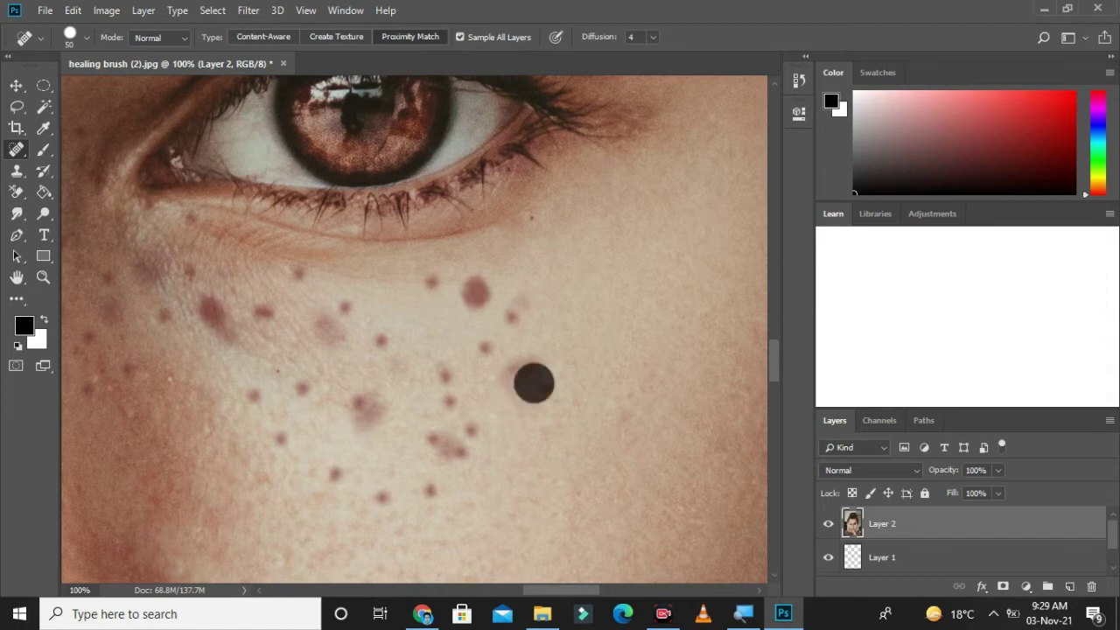
pyautogui.doubleClick(517, 391)
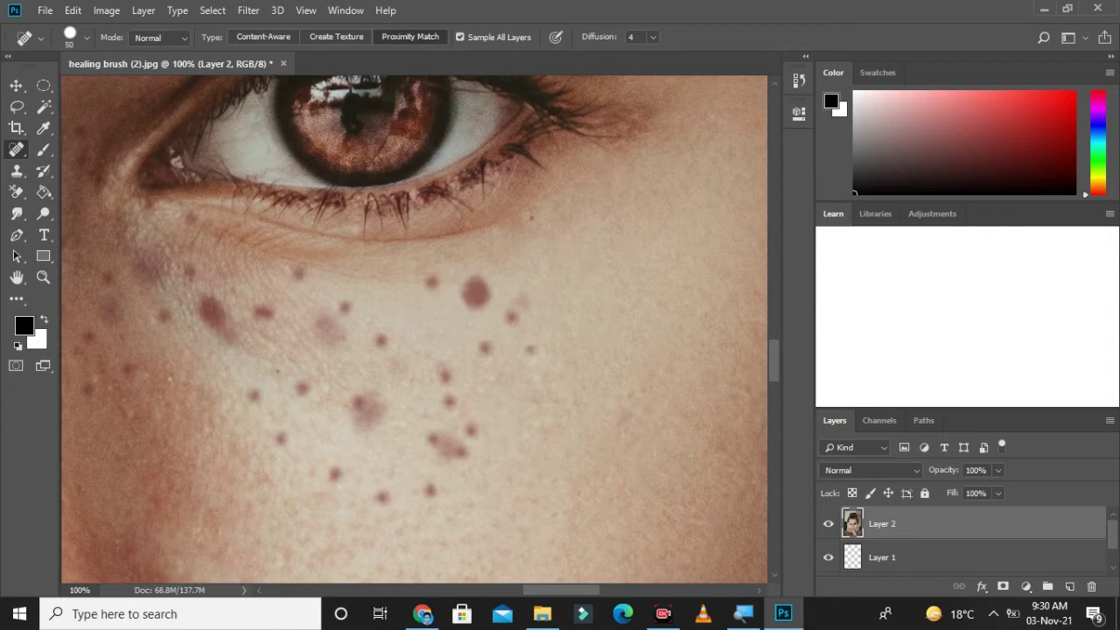
# Set the Diffusion to 6 and heal the large dark round freckle and its small outer neighbour below the eye.
pyautogui.click(653, 37)
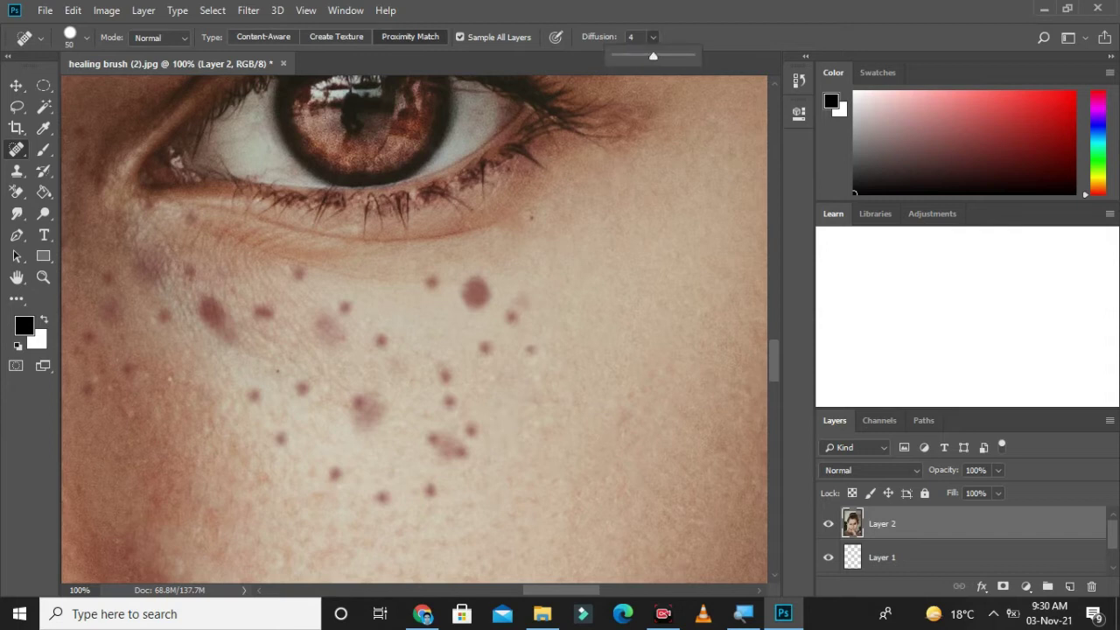
pyautogui.moveTo(653, 55); pyautogui.dragTo(676, 55)
pyautogui.click(475, 293)
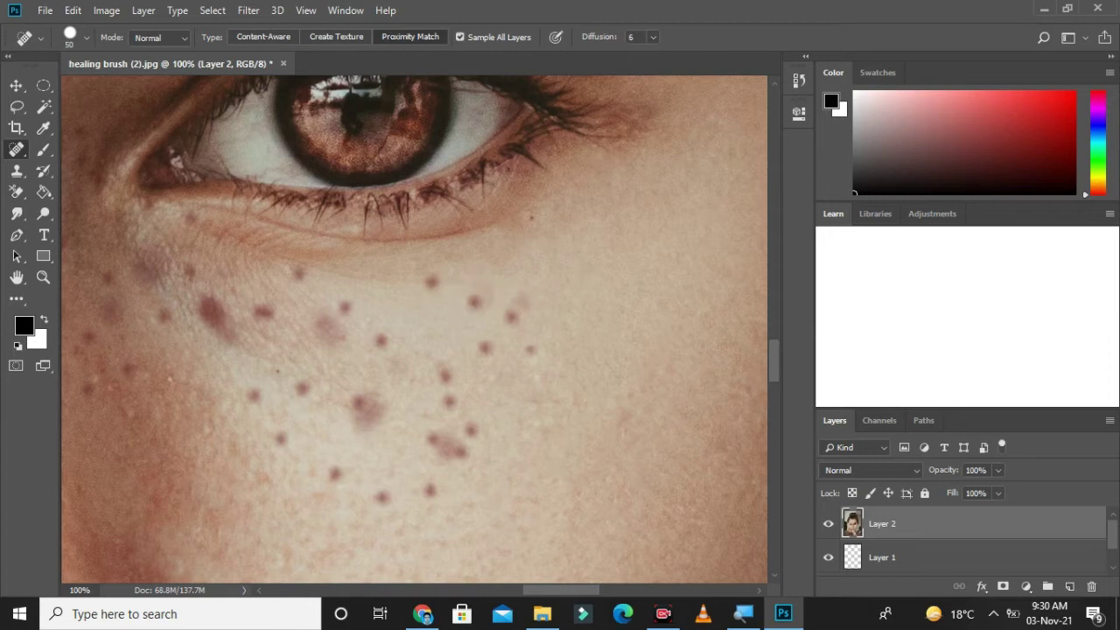
pyautogui.click(474, 301)
pyautogui.click(516, 313)
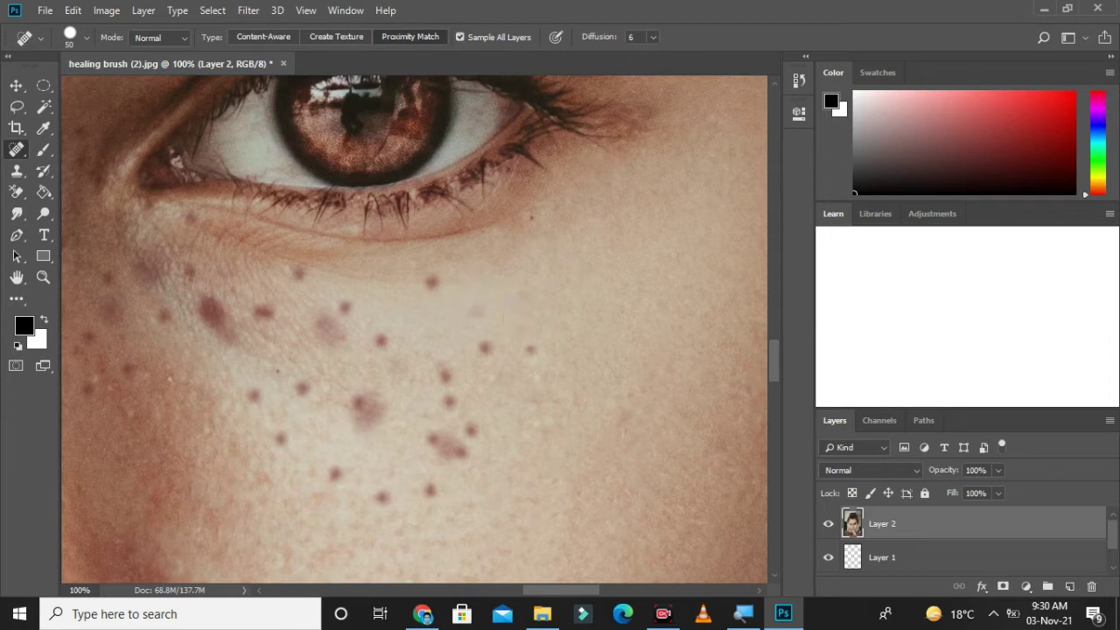
# Heal the two small freckles on the outer cheek and the elongated blotch with its adjoining freckle lower down.
pyautogui.click(531, 349)
pyautogui.click(486, 348)
pyautogui.click(478, 433)
pyautogui.click(453, 451)
pyautogui.click(442, 441)
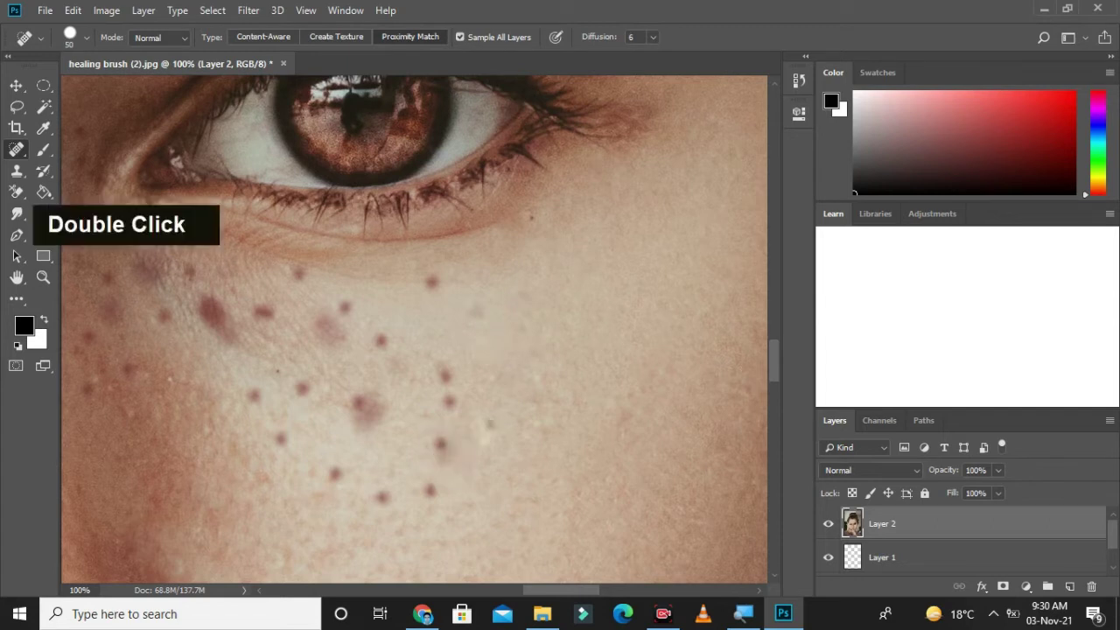
# Heal the two lowest freckles, the remnant of the elongated blotch and the two small freckles directly above it.
pyautogui.click(438, 493)
pyautogui.click(380, 500)
pyautogui.click(441, 449)
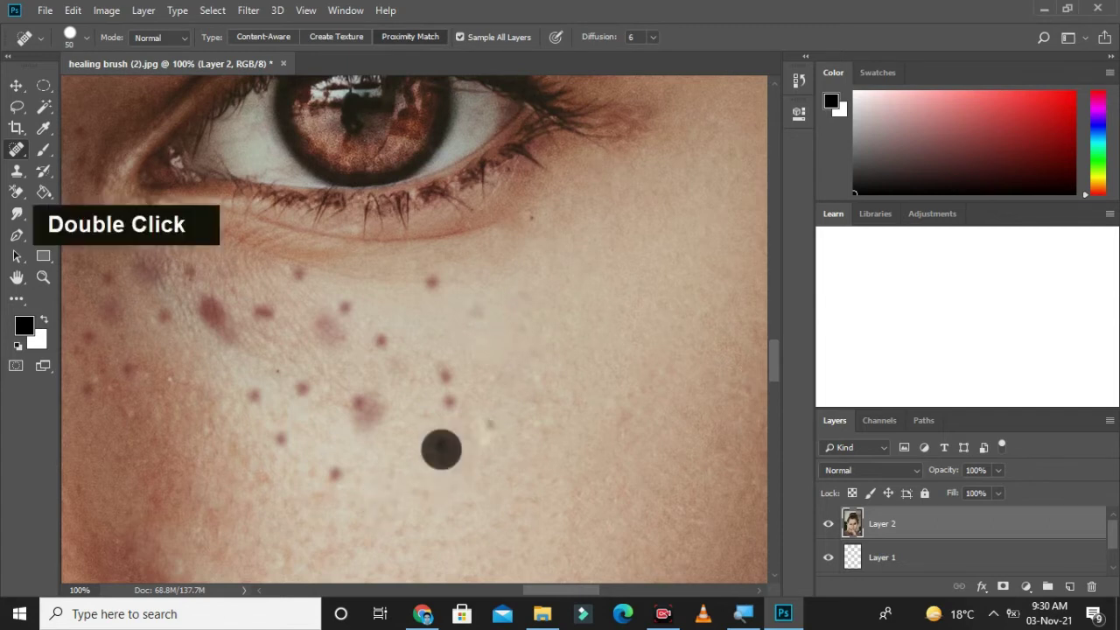
pyautogui.click(448, 406)
pyautogui.click(444, 374)
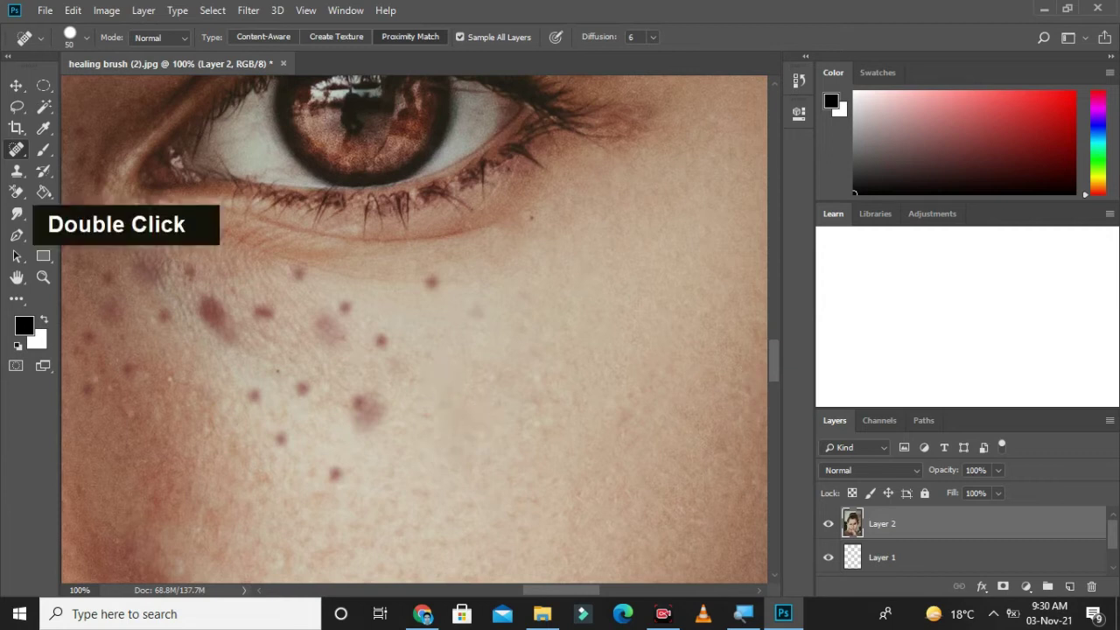
# Heal the blotch in the middle of the cheek and the freckles and faint blotch between it and the lower eyelid.
pyautogui.click(287, 380)
pyautogui.click(351, 401)
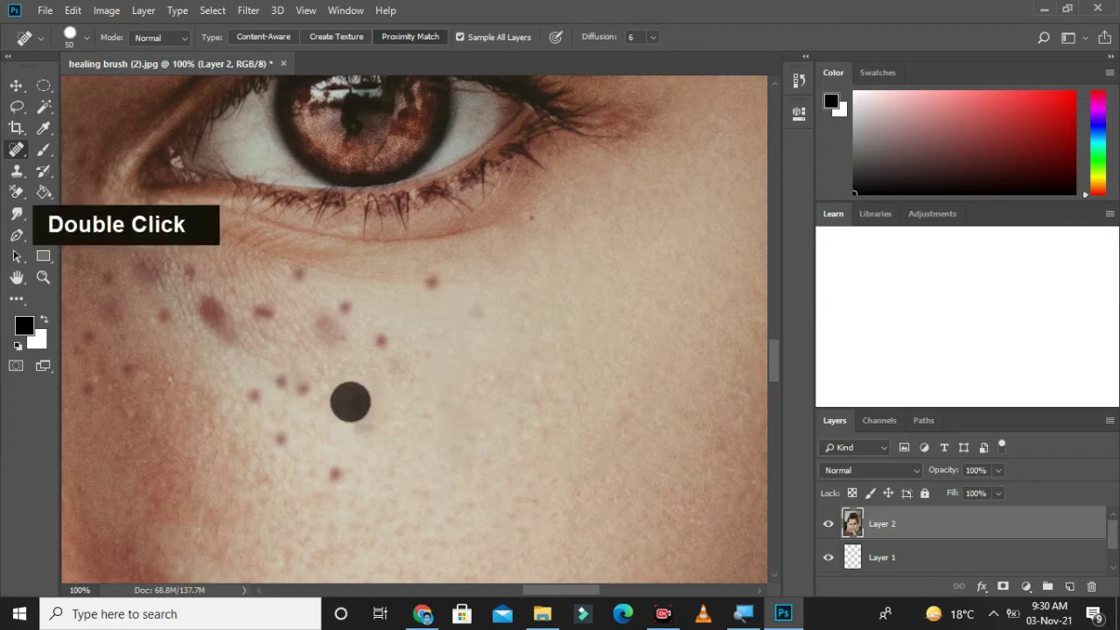
pyautogui.click(378, 343)
pyautogui.click(441, 283)
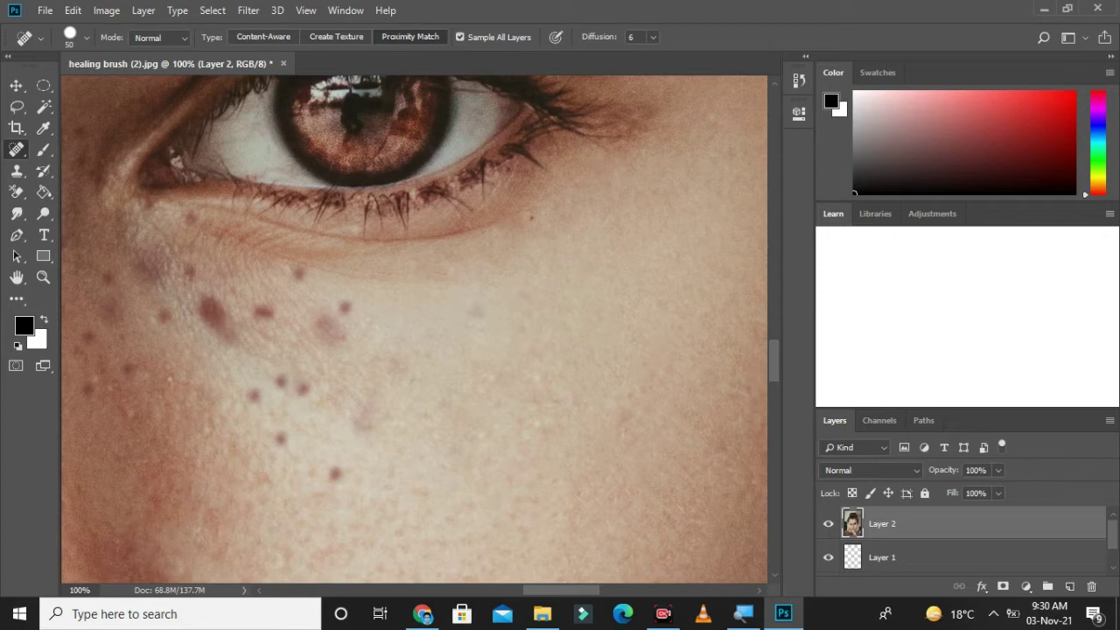
pyautogui.click(346, 308)
pyautogui.click(330, 329)
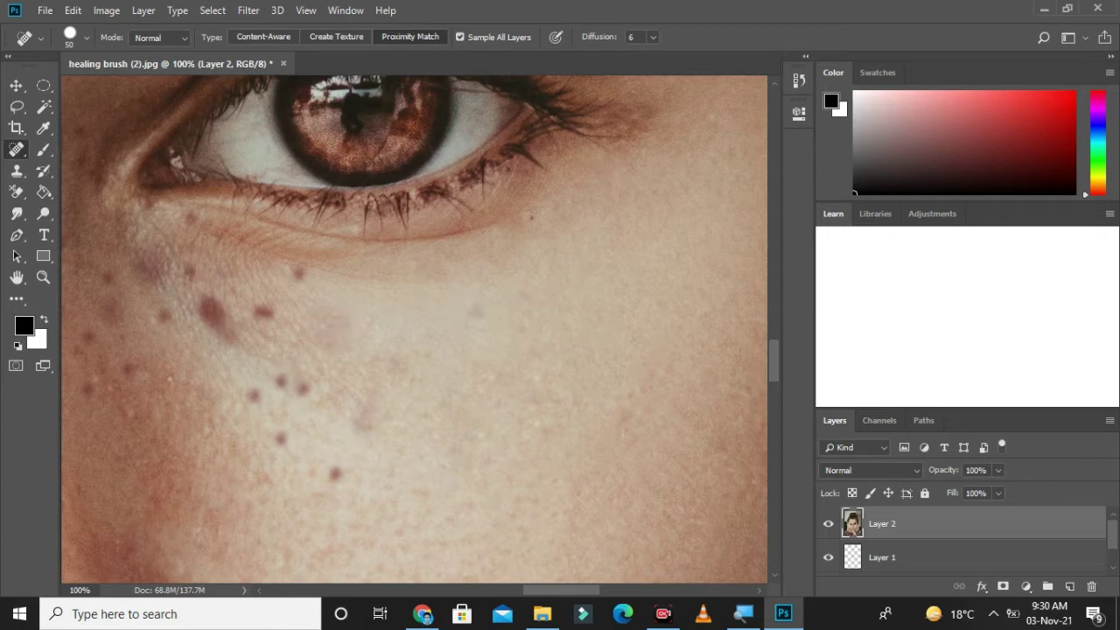
# Heal the adjacent pair of small freckles on the inner cheek and the faint remnant of the middle blotch.
pyautogui.click(304, 388)
pyautogui.click(278, 378)
pyautogui.doubleClick(312, 384)
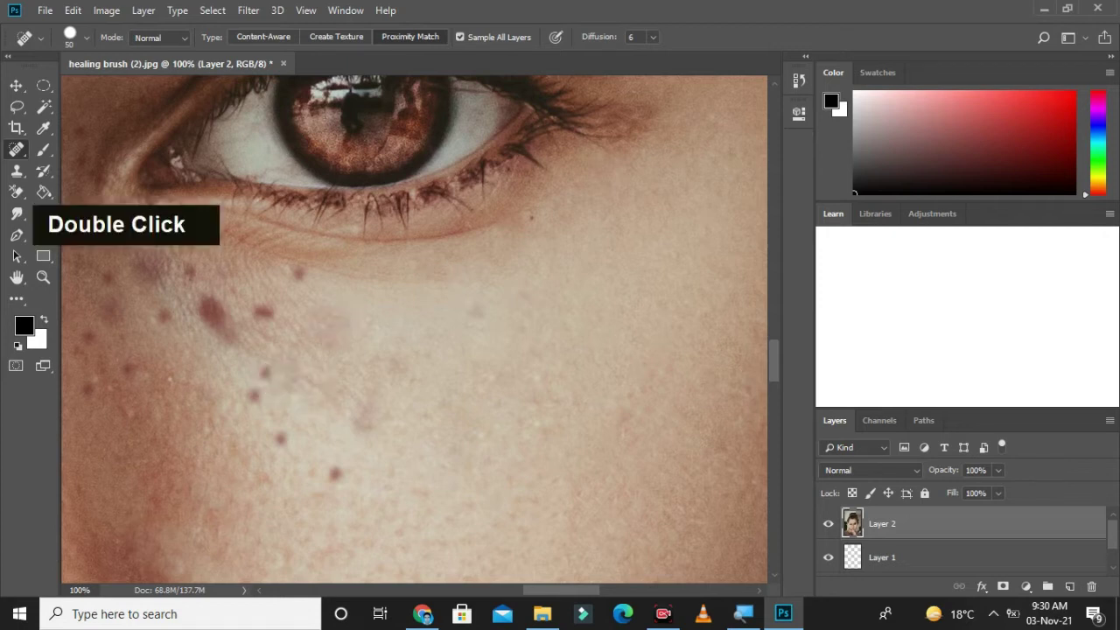
pyautogui.click(367, 424)
# Heal the remaining small freckles on the lower inner cheek and the oval one beside the dark elongated blotch.
pyautogui.click(336, 480)
pyautogui.click(278, 439)
pyautogui.click(253, 393)
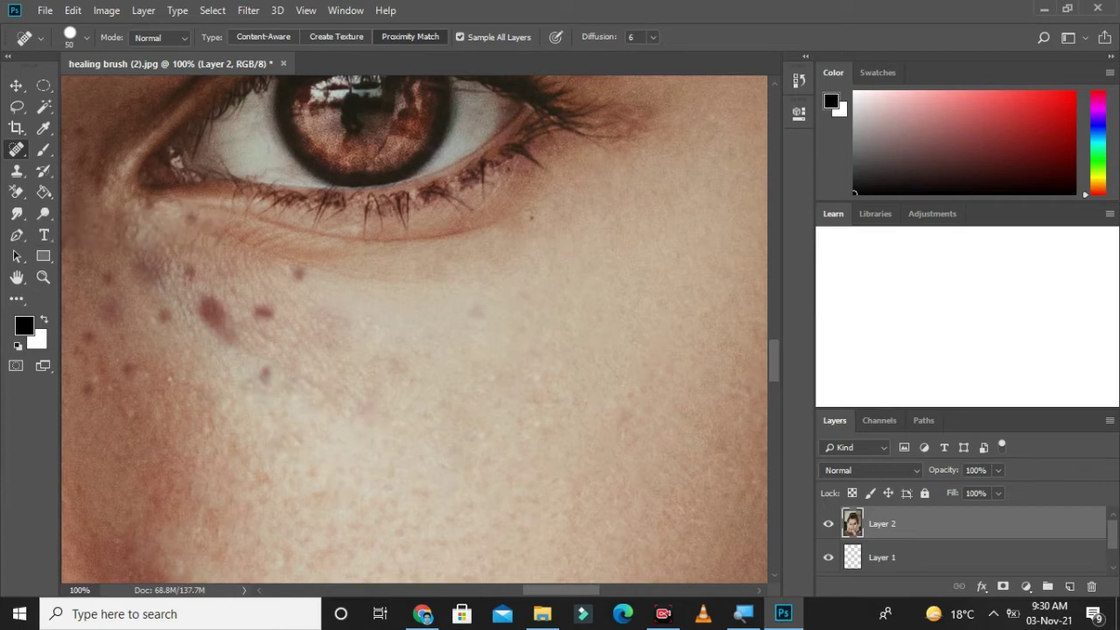
pyautogui.click(267, 376)
pyautogui.click(265, 313)
# Try healing the freckle just beneath the lower eyelid twice with Proximity Match at Diffusion 6, undoing each attempt.
pyautogui.click(299, 273)
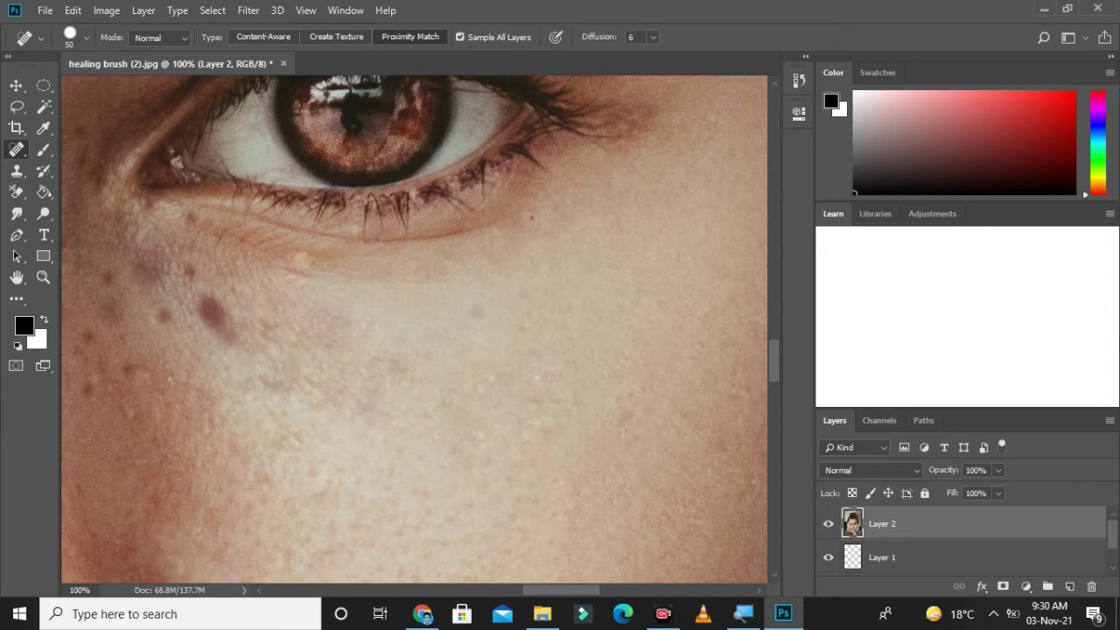
pyautogui.press('ctrl')
pyautogui.hotkey('ctrl', 'z')
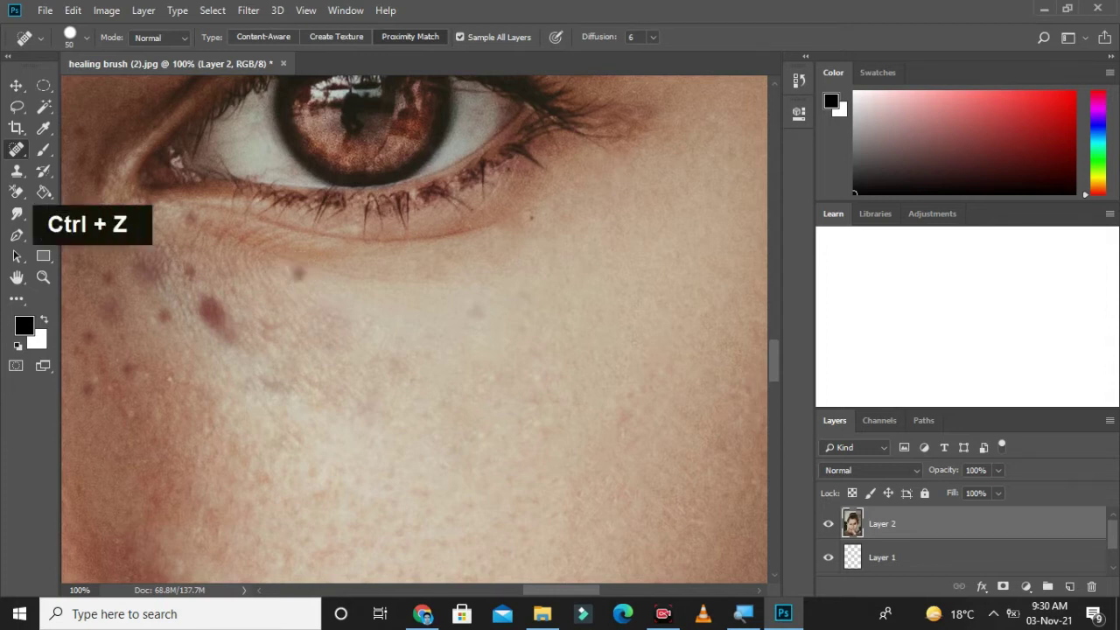
pyautogui.click(292, 269)
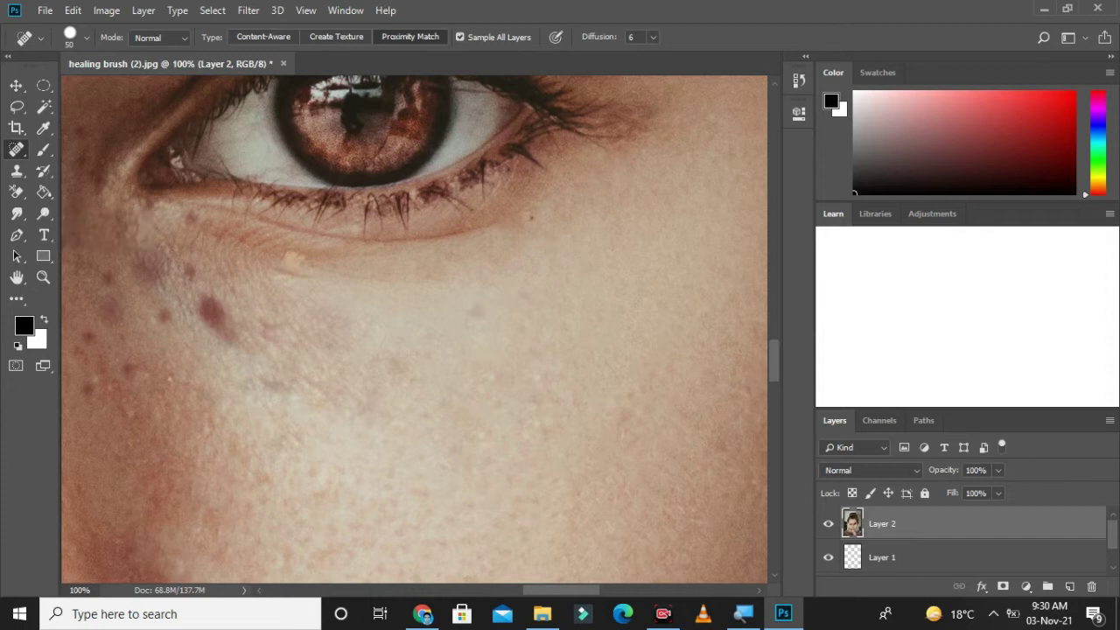
pyautogui.hotkey('ctrl', 'z')
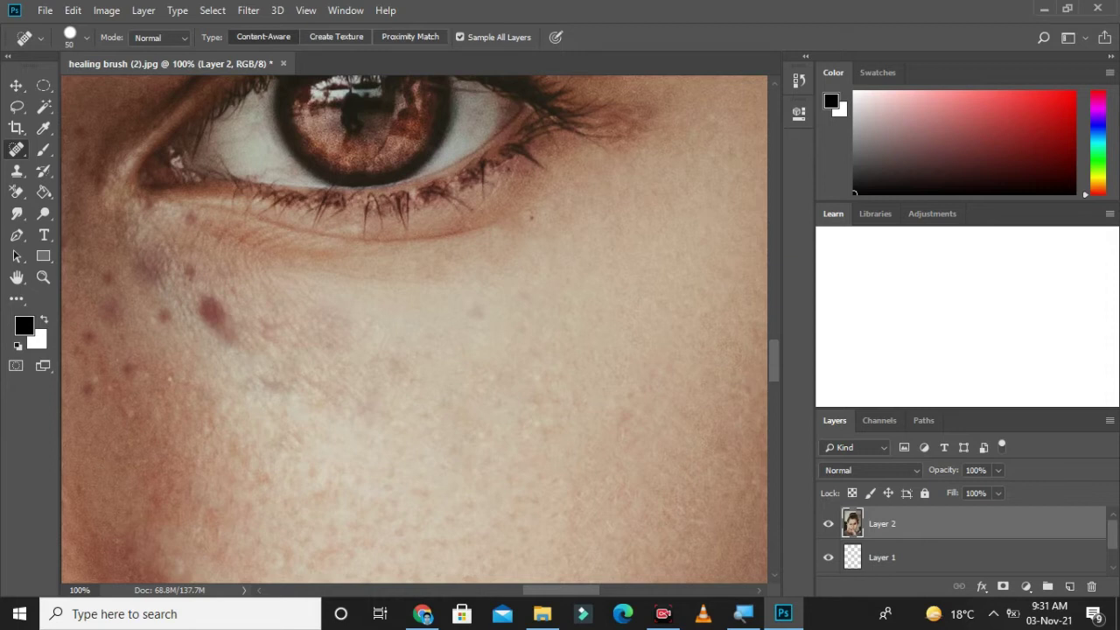
# Undo the Content-Aware heal of the freckle beneath the eyelid, then try Create Texture on it and undo that too.
pyautogui.press('ctrl')
pyautogui.hotkey('ctrl', 'z')
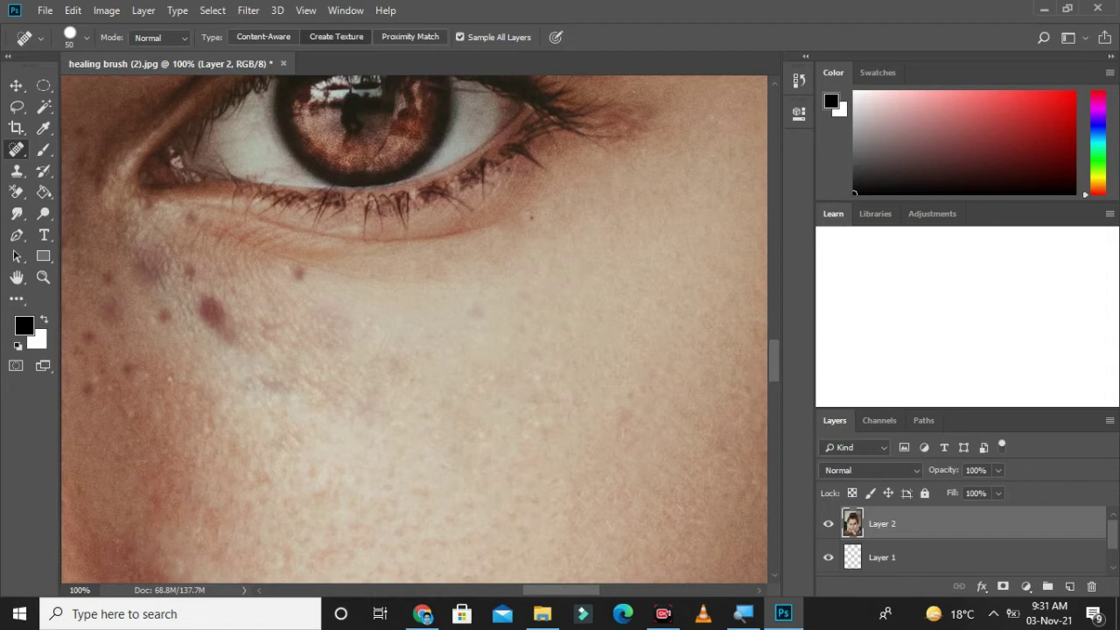
pyautogui.click(299, 273)
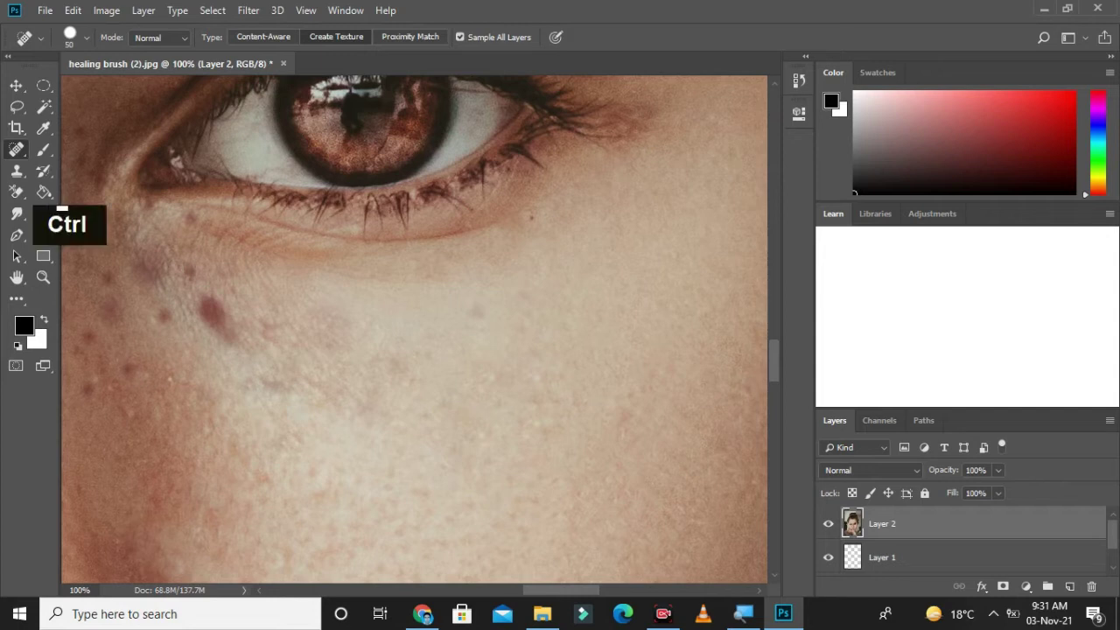
pyautogui.hotkey('ctrl', 'z')
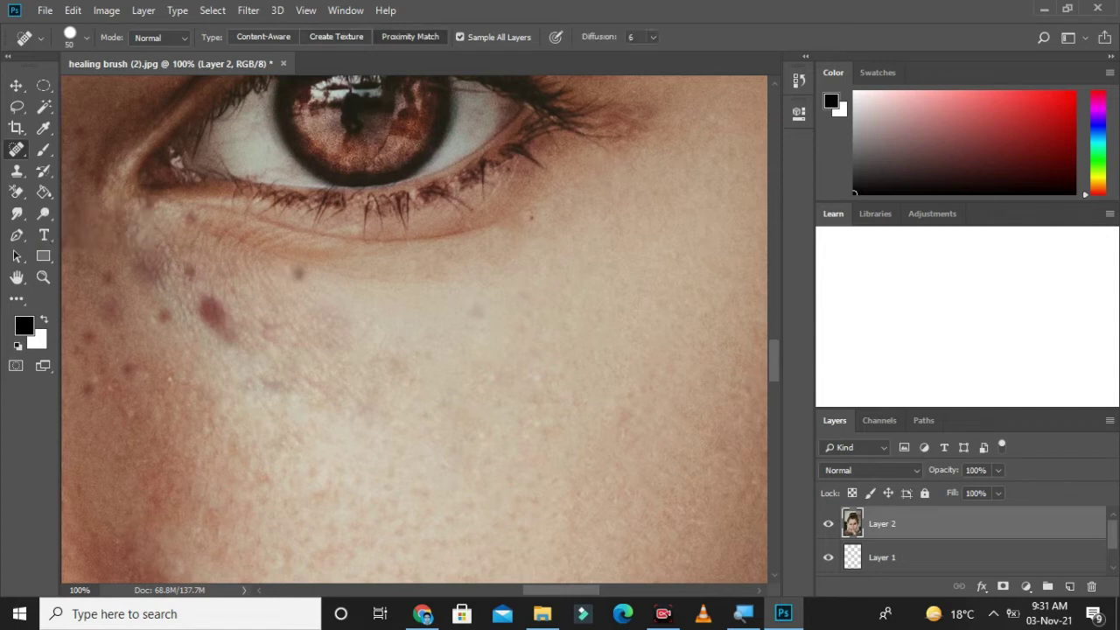
# Try healing the freckle beneath the eyelid with Proximity Match at Diffusion 3, then undo it.
pyautogui.moveTo(652, 56); pyautogui.dragTo(611, 56)
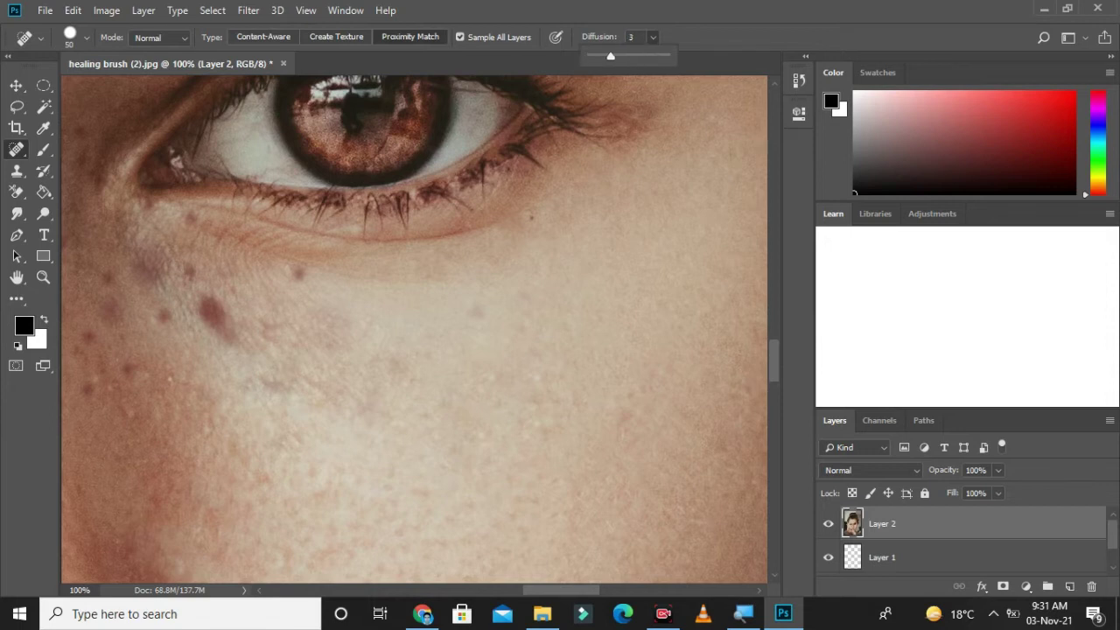
pyautogui.click(298, 267)
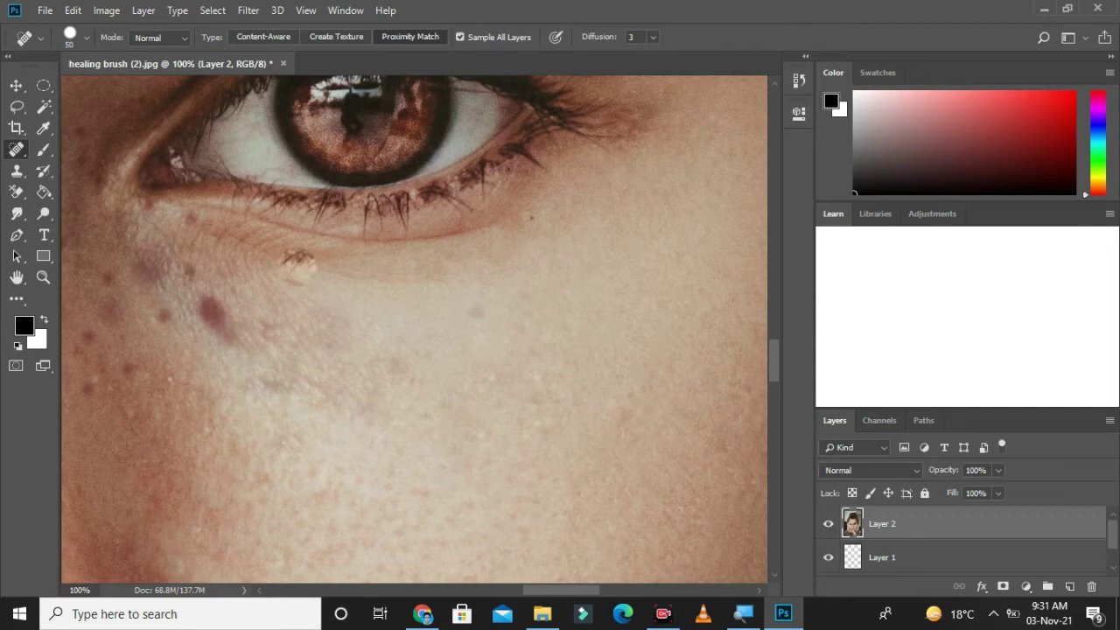
pyautogui.click(653, 37)
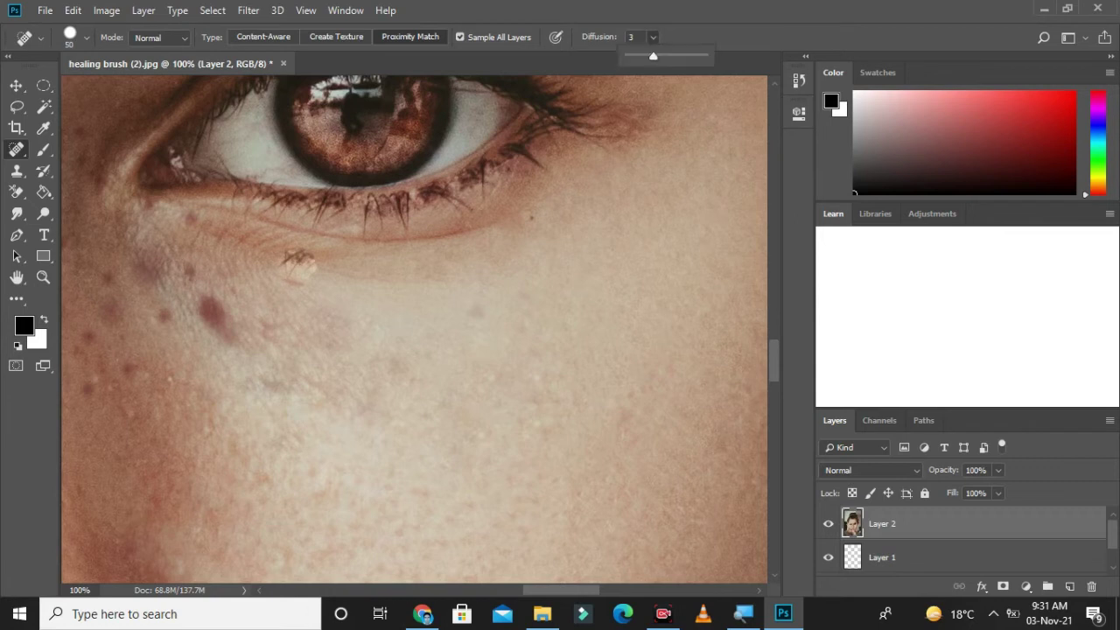
pyautogui.hotkey('ctrl', 'z')
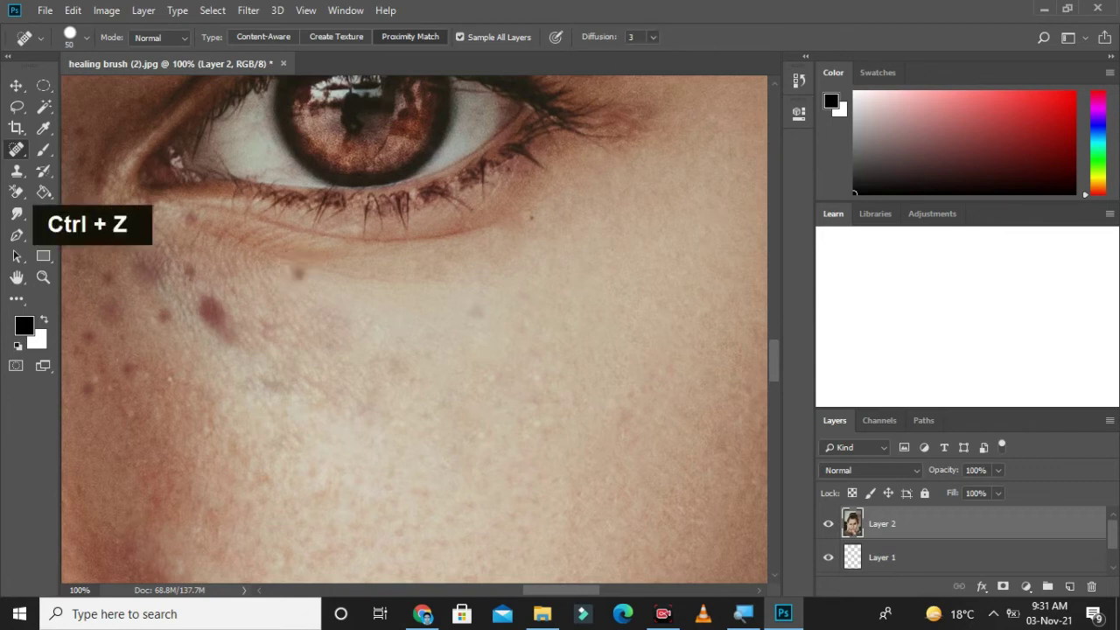
# Set the Diffusion to 7 and try healing the freckle beneath the eyelid twice, undoing each attempt.
pyautogui.click(653, 36)
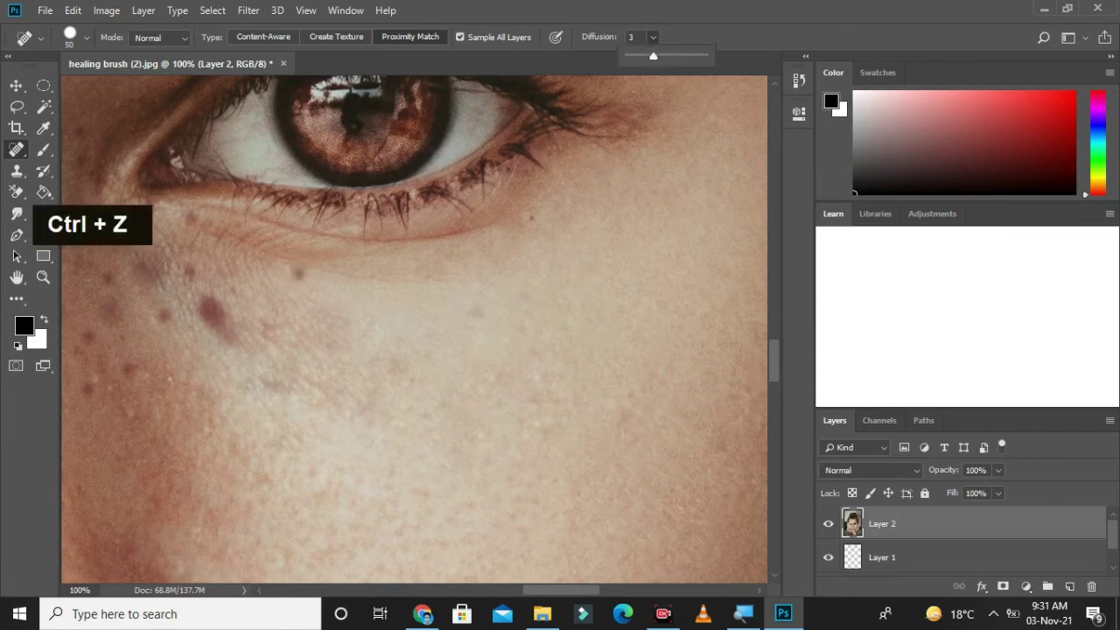
pyautogui.moveTo(653, 56); pyautogui.dragTo(702, 55)
pyautogui.press('Return')
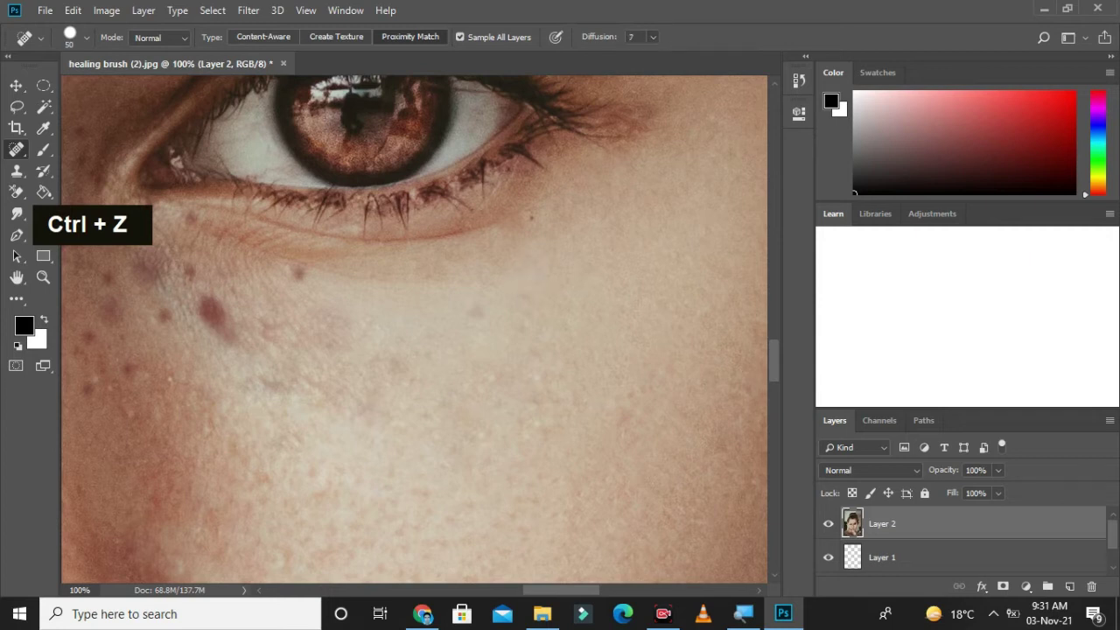
pyautogui.click(299, 276)
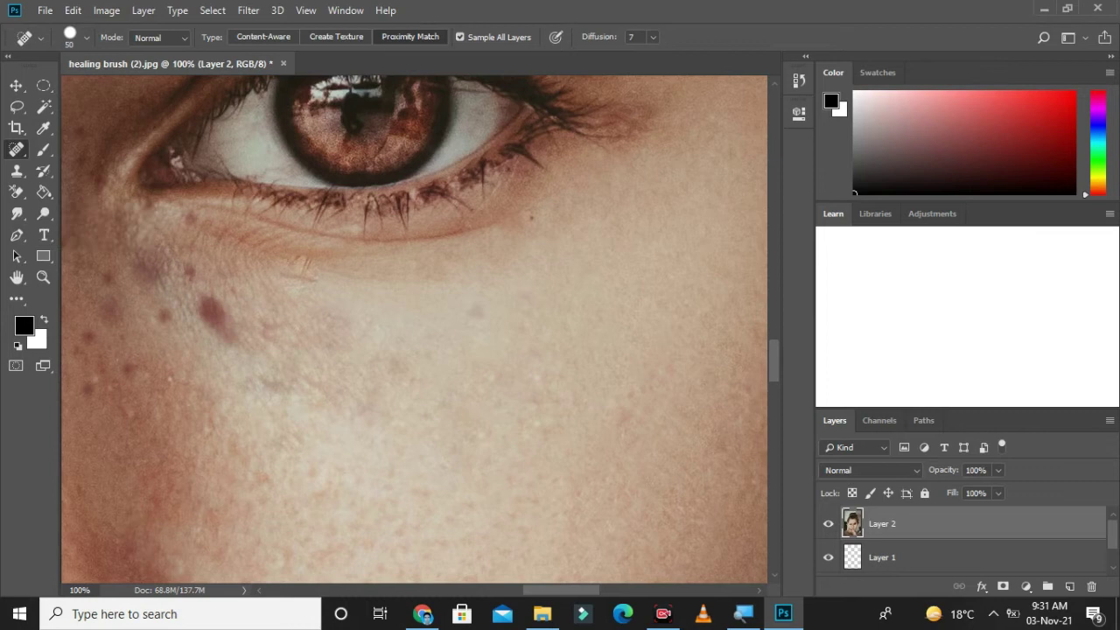
pyautogui.click(653, 37)
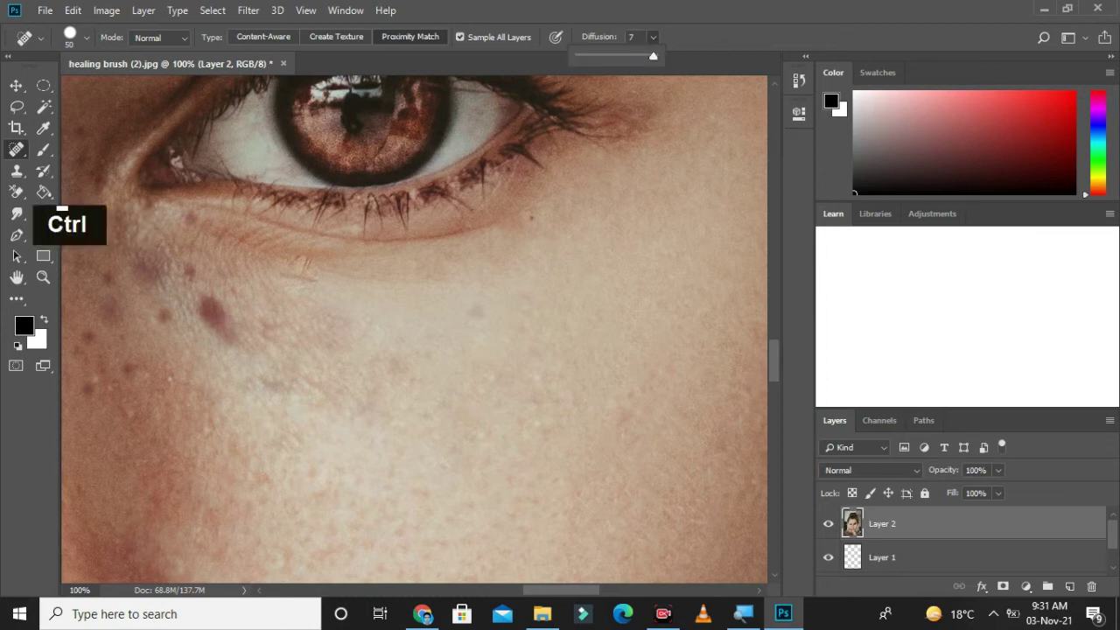
pyautogui.hotkey('ctrl', 'z')
pyautogui.click(299, 272)
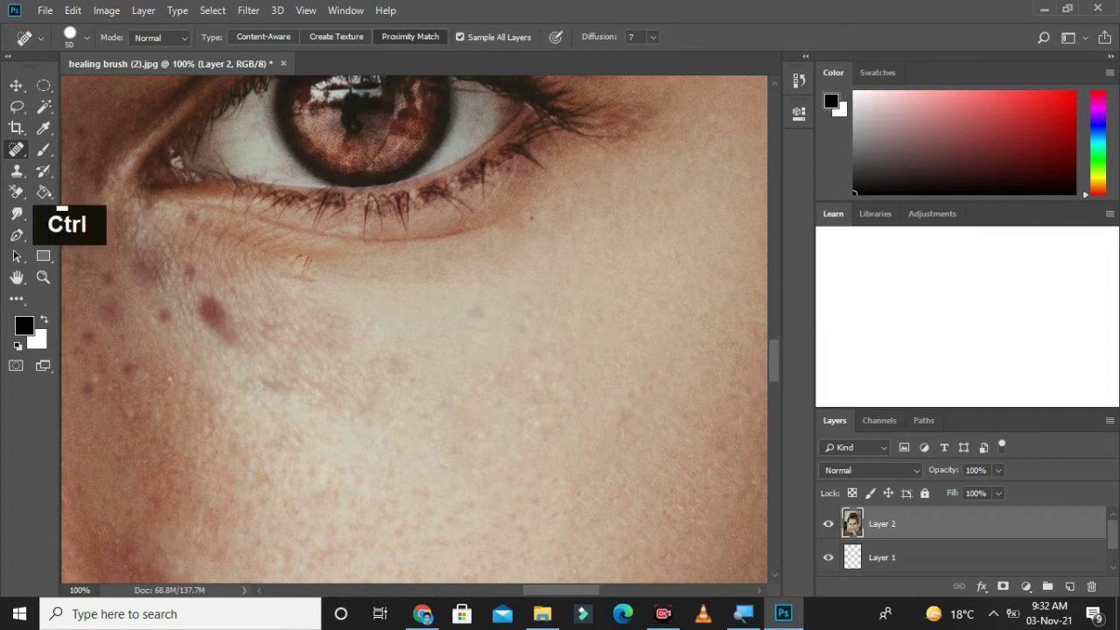
pyautogui.hotkey('ctrl', 'z')
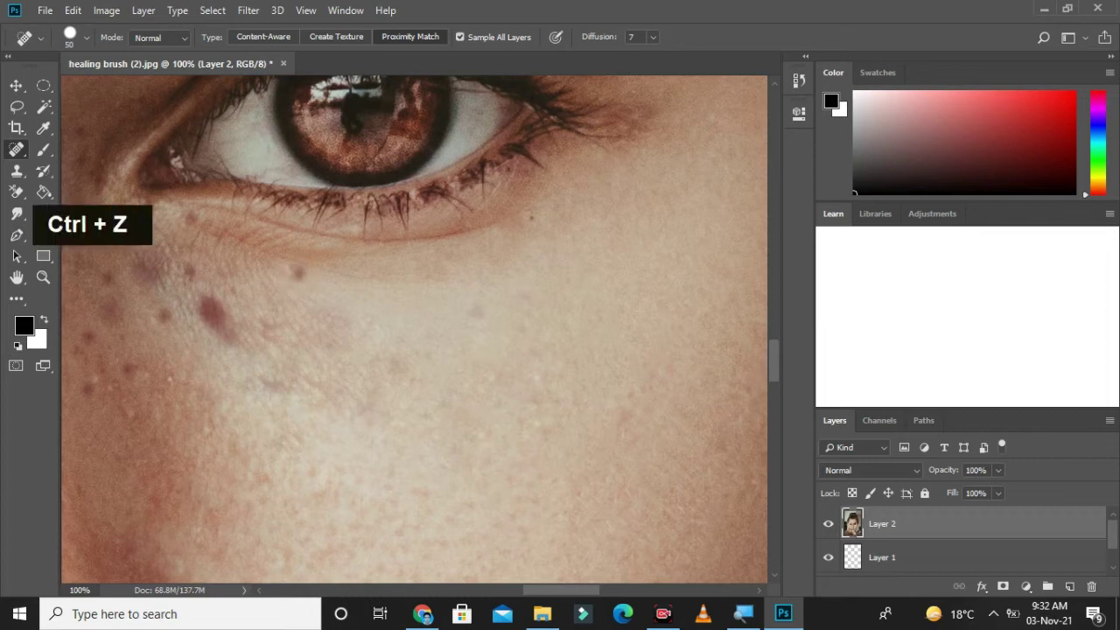
# Heal the freckle beneath the eyelid and the dark elongated blotch near the nose using Create Texture, toggling the last stroke off and on.
pyautogui.click(336, 37)
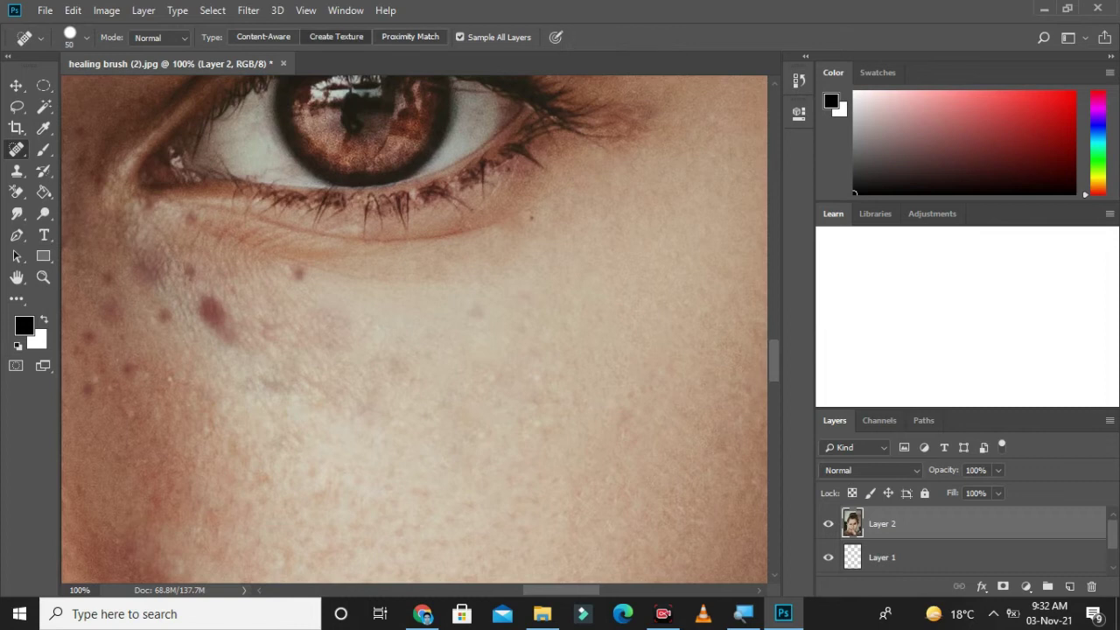
pyautogui.click(299, 272)
pyautogui.click(213, 312)
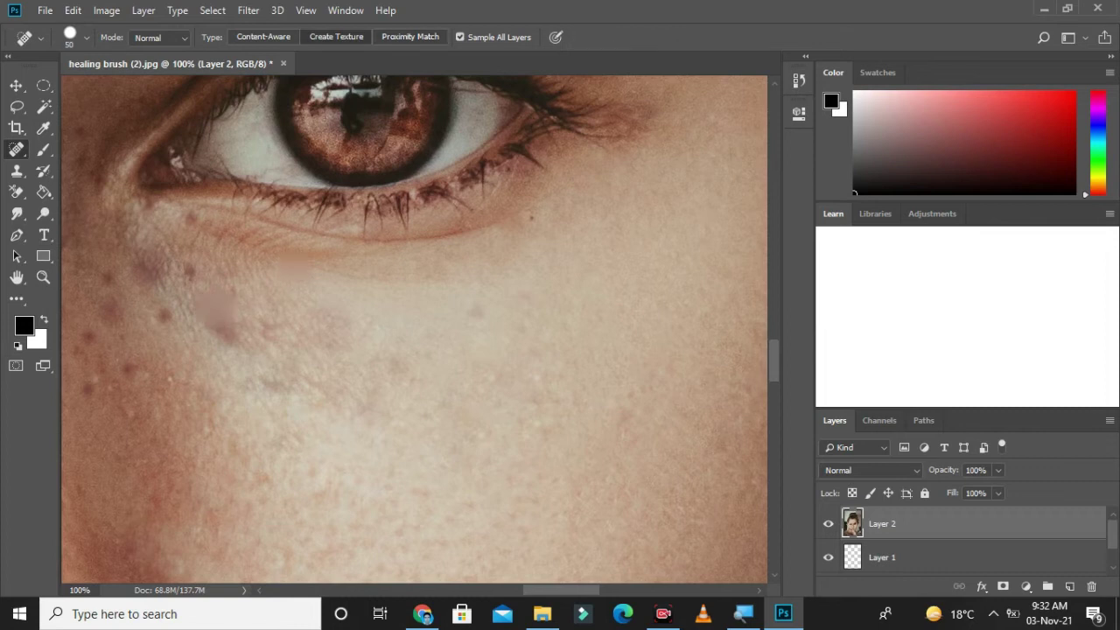
pyautogui.click(224, 332)
pyautogui.hotkey('ctrl', 'z')
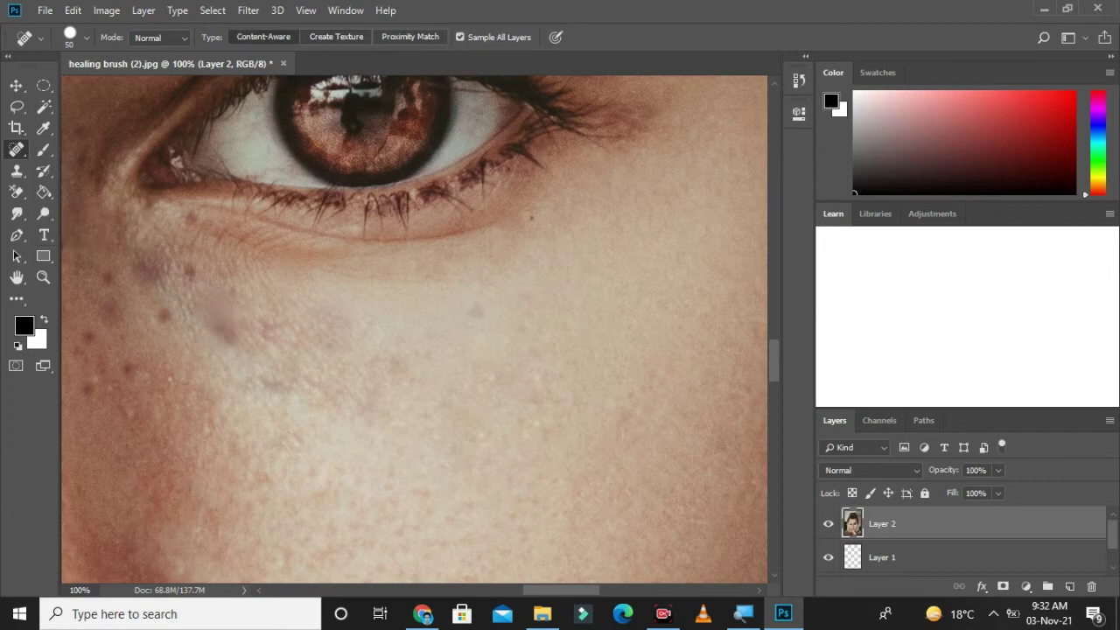
pyautogui.hotkey('ctrl', 'z')
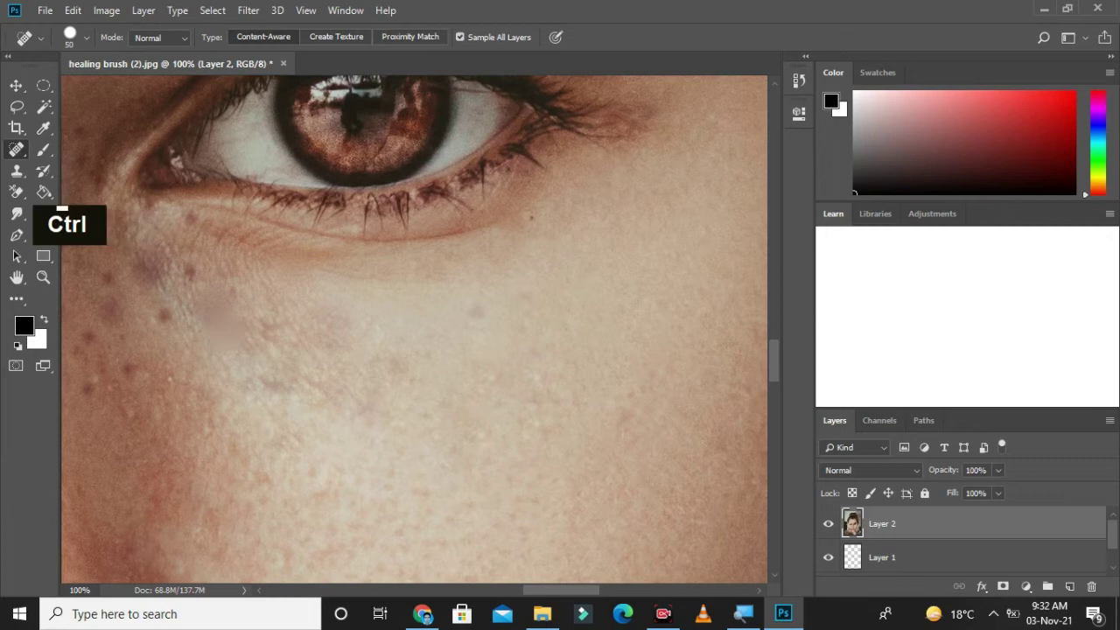
# Undo the last heals of the dark elongated blotch beneath the inner eye corner and heal it again with the Spot Healing Brush.
pyautogui.hotkey('ctrl', 'z')
pyautogui.hotkey('ctrl', 'alt', 'z')
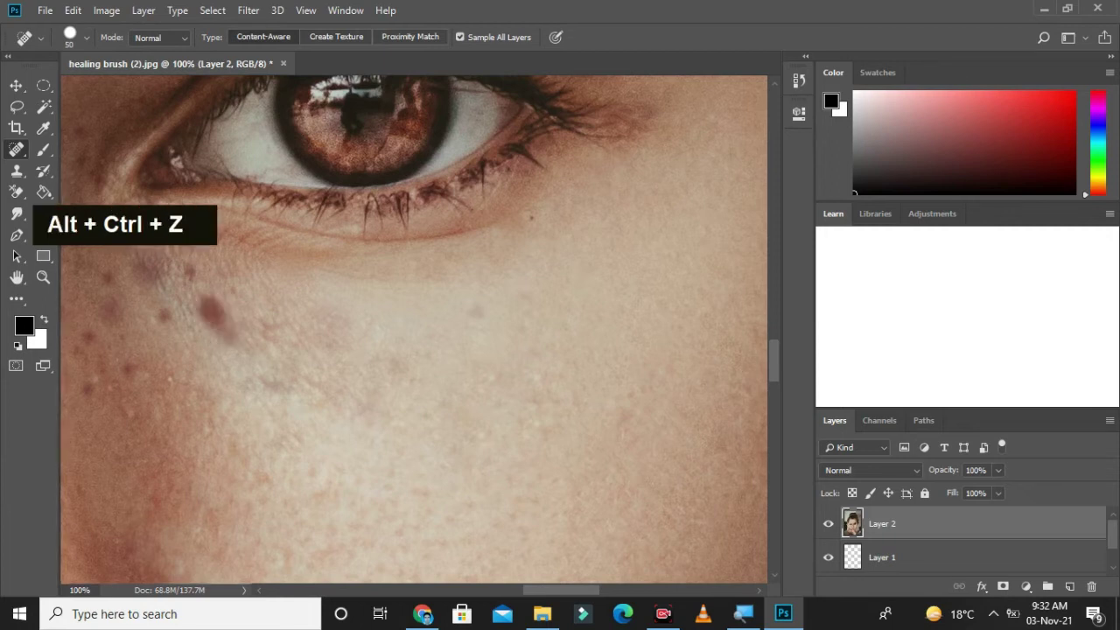
pyautogui.click(213, 308)
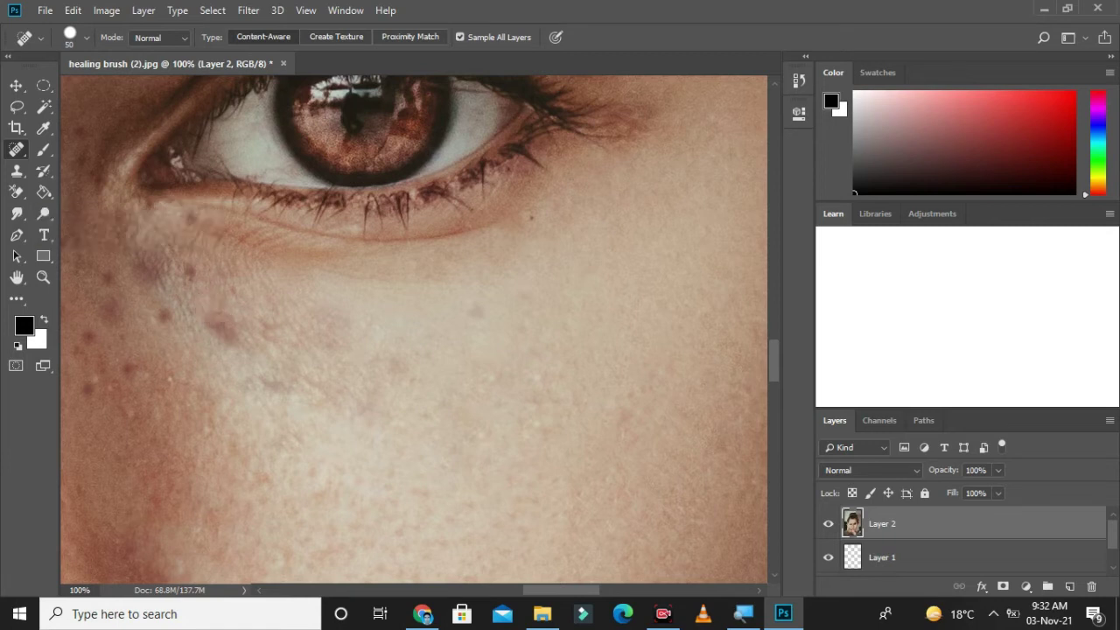
pyautogui.click(225, 330)
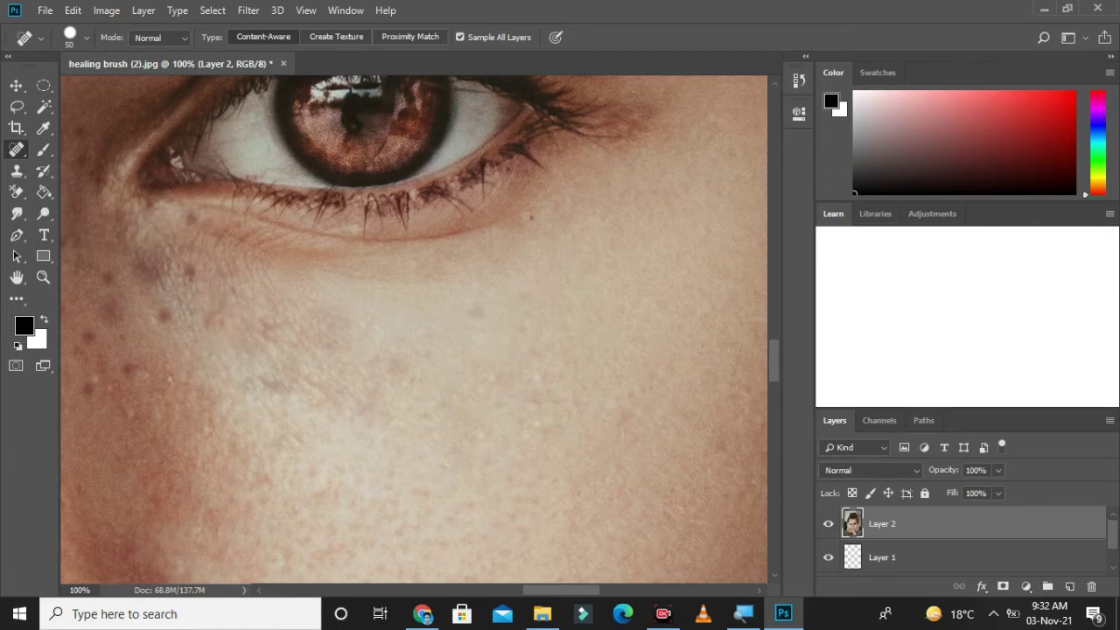
# Heal the freckles and the purplish patch just below the inner corner of the eye.
pyautogui.click(191, 267)
pyautogui.click(165, 312)
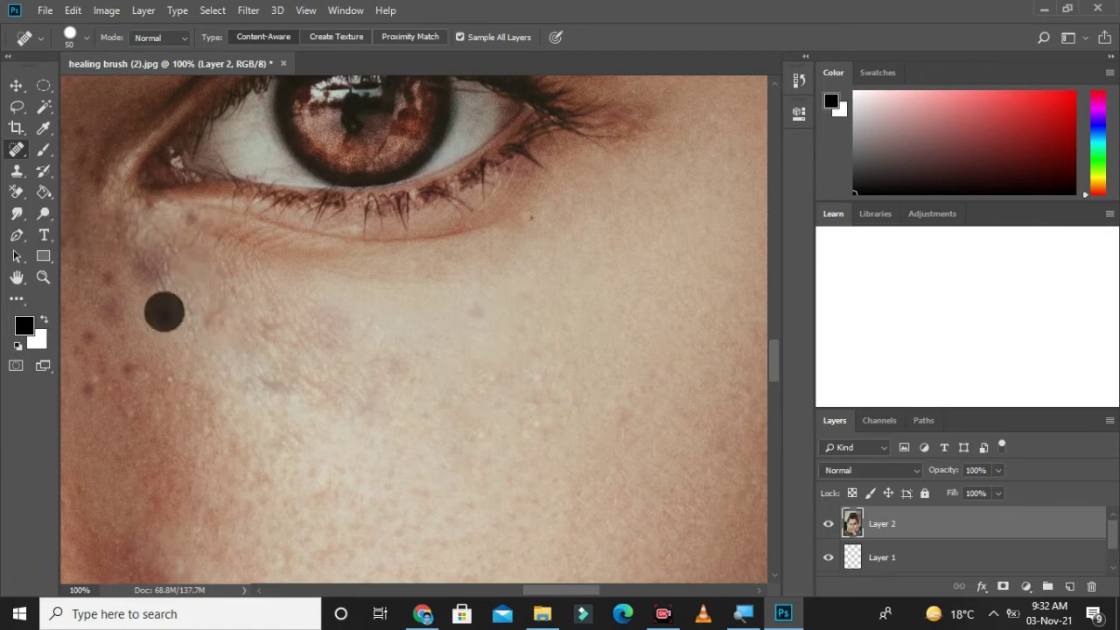
pyautogui.click(142, 268)
pyautogui.click(186, 217)
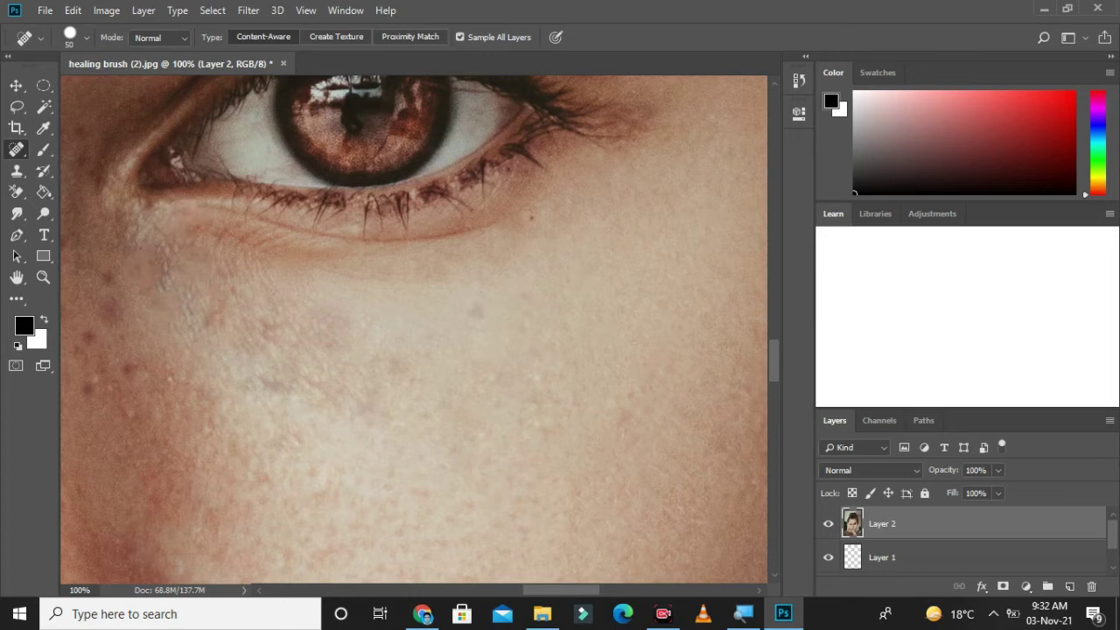
# Heal the cluster of small dark freckles on the side of the nose, below the inner eye corner.
pyautogui.click(133, 370)
pyautogui.click(95, 387)
pyautogui.click(86, 346)
pyautogui.click(110, 282)
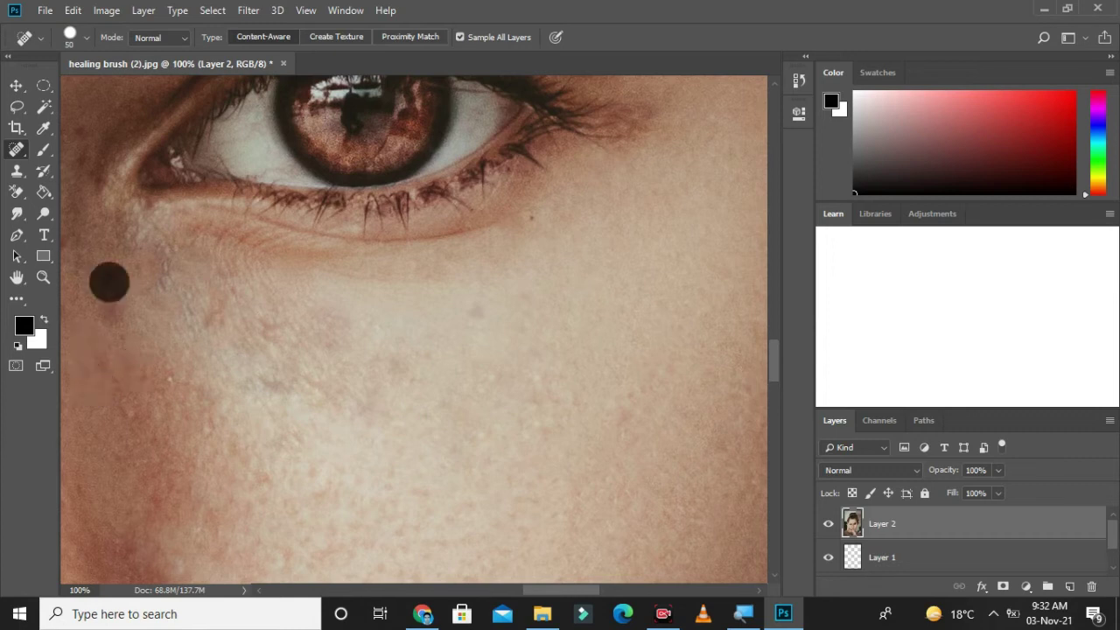
# Heal the freckles along the lower edge of the nose bridge, including the small group beside the shaded side of the nose.
pyautogui.hscroll(-8, 414, 328)
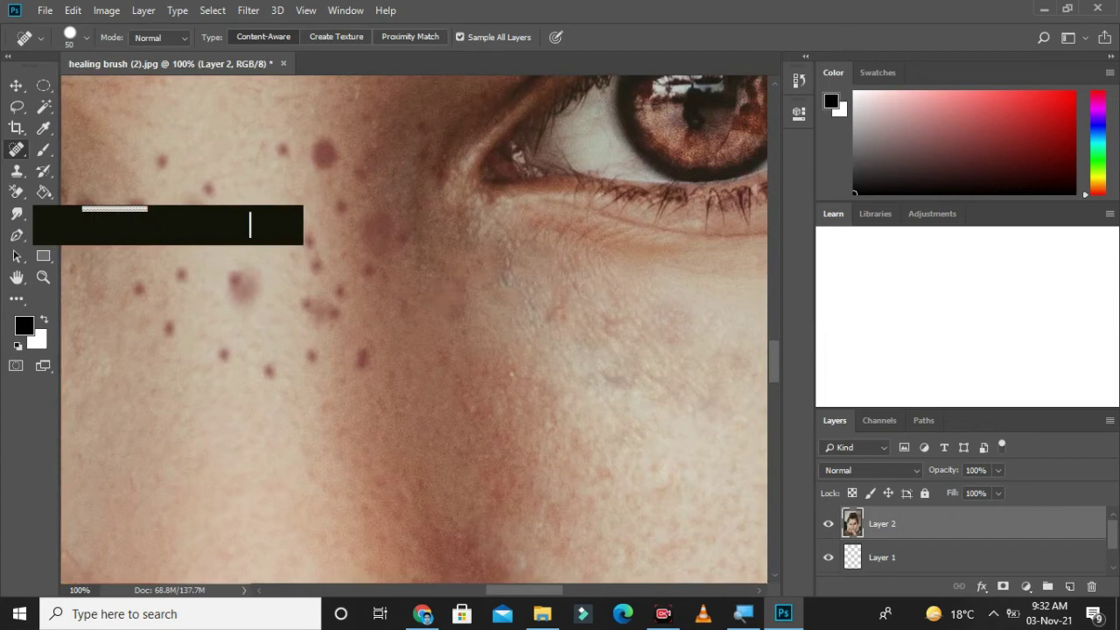
pyautogui.click(364, 354)
pyautogui.click(310, 357)
pyautogui.click(274, 378)
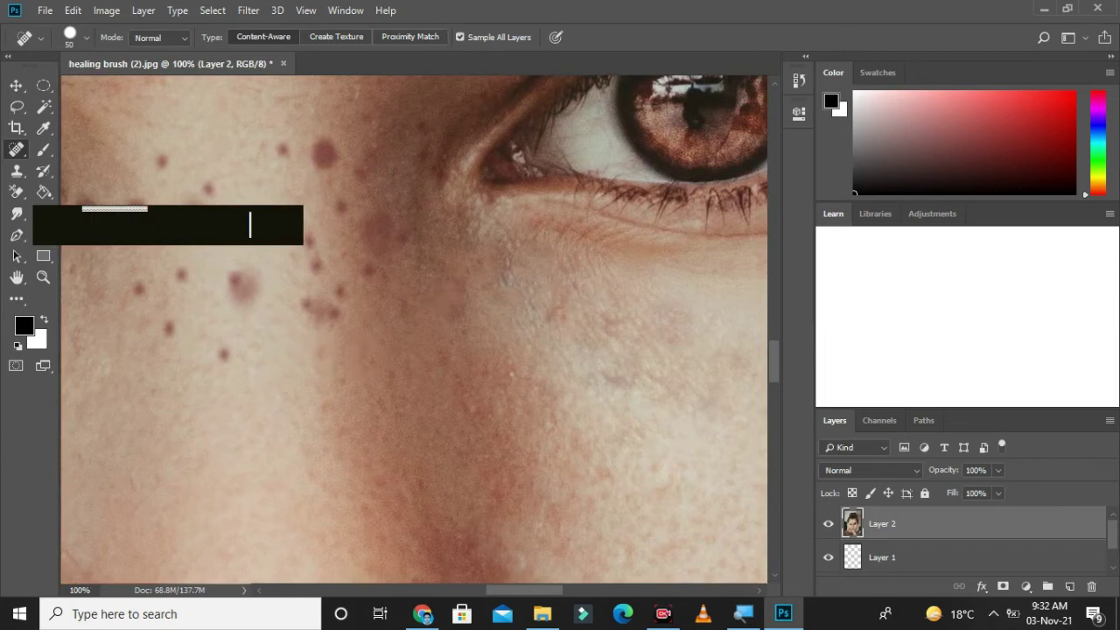
pyautogui.click(318, 319)
pyautogui.doubleClick(345, 294)
pyautogui.click(301, 310)
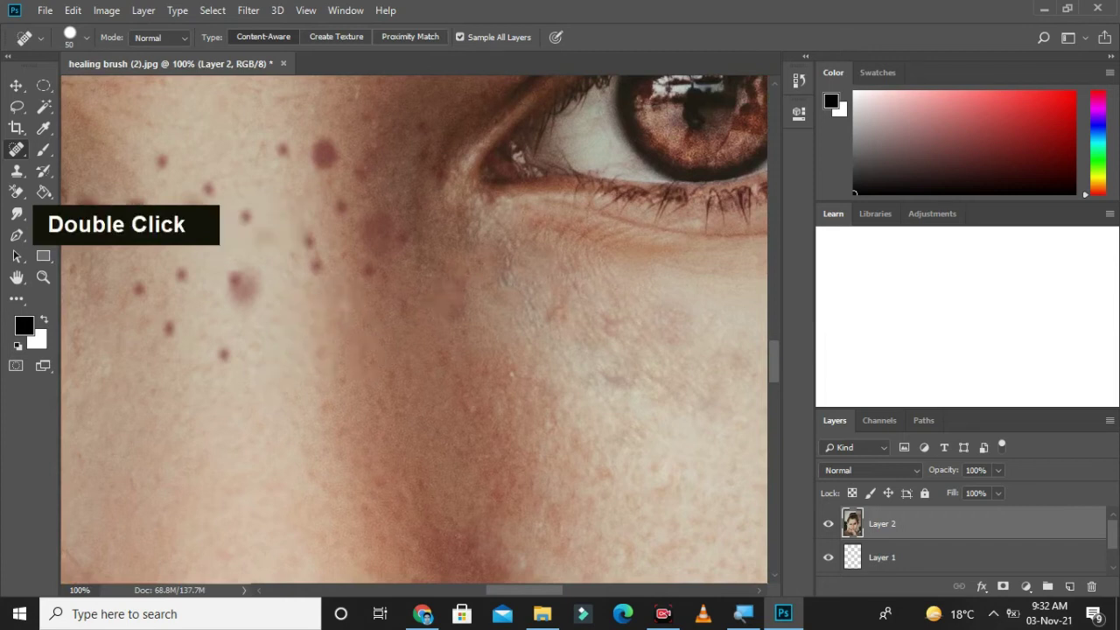
pyautogui.click(330, 342)
# Heal the freckles and dark round blotches between the upper nose bridge and the inner eye corner.
pyautogui.click(373, 275)
pyautogui.click(345, 210)
pyautogui.click(334, 143)
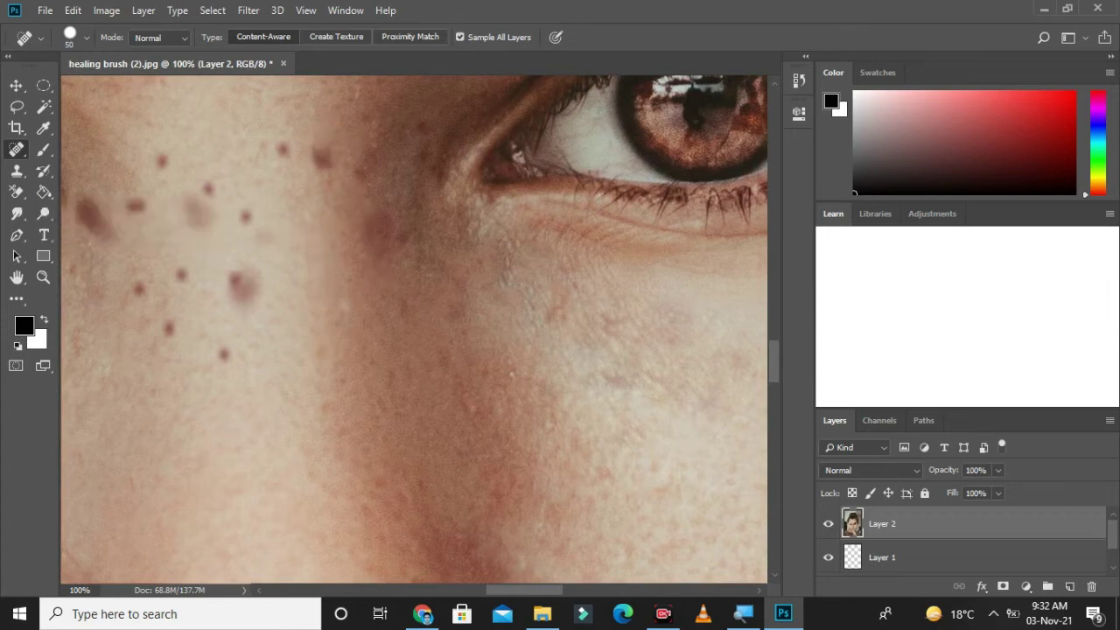
pyautogui.click(319, 160)
pyautogui.click(368, 161)
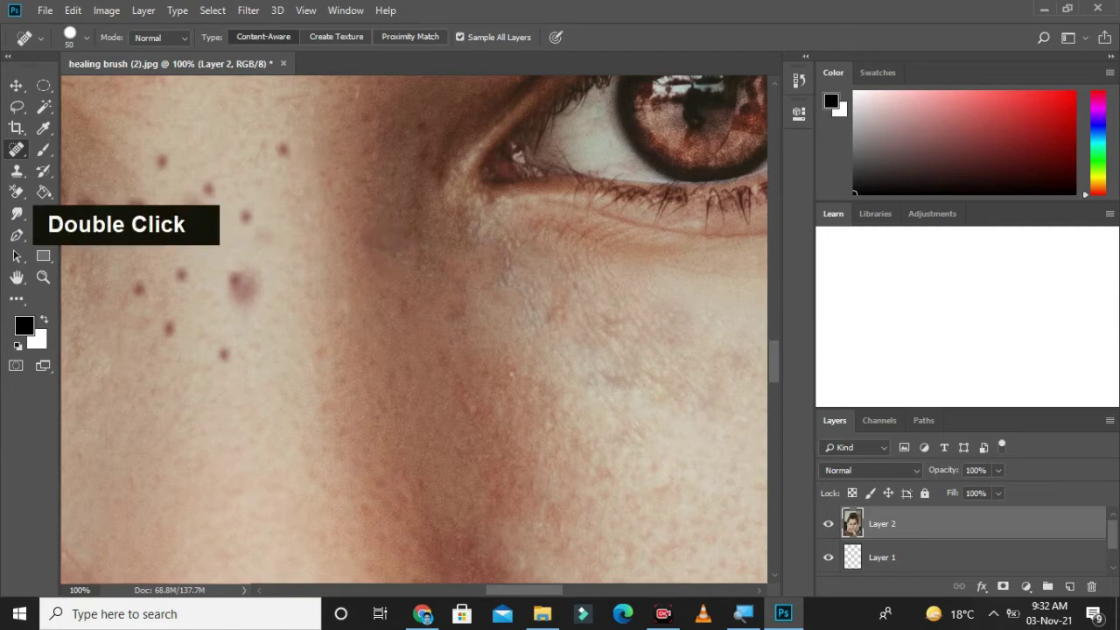
# Smooth out the faint spots on the shaded side of the nose below the inner eye corner.
pyautogui.click(457, 313)
pyautogui.click(466, 362)
pyautogui.click(393, 333)
pyautogui.click(481, 390)
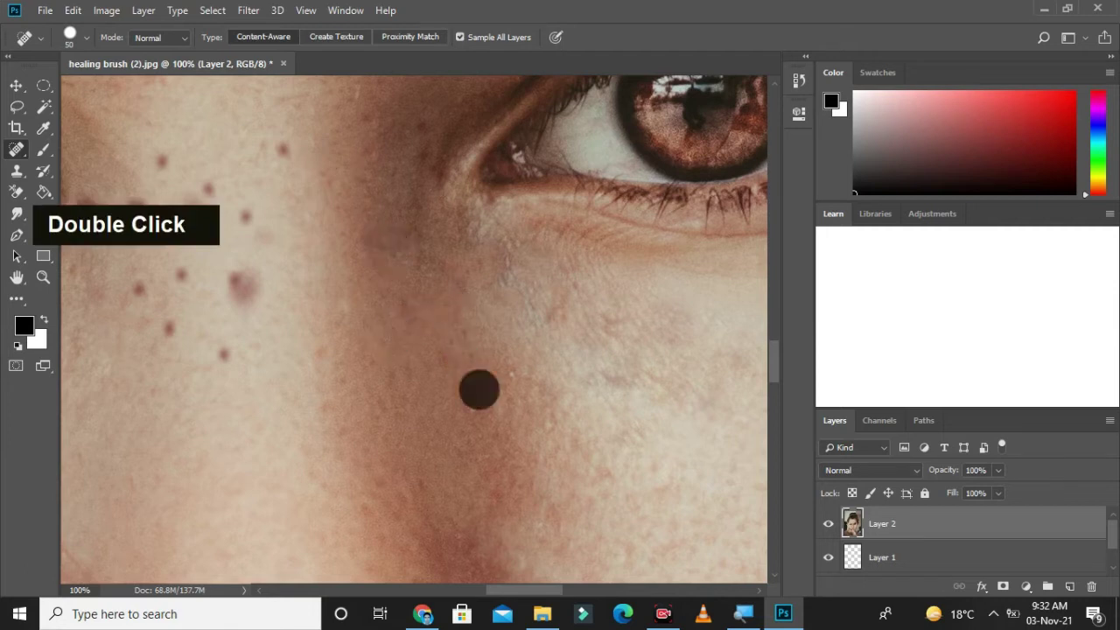
# Heal the freckles down the middle of the nose bridge, including the large round blotch.
pyautogui.click(283, 151)
pyautogui.click(247, 217)
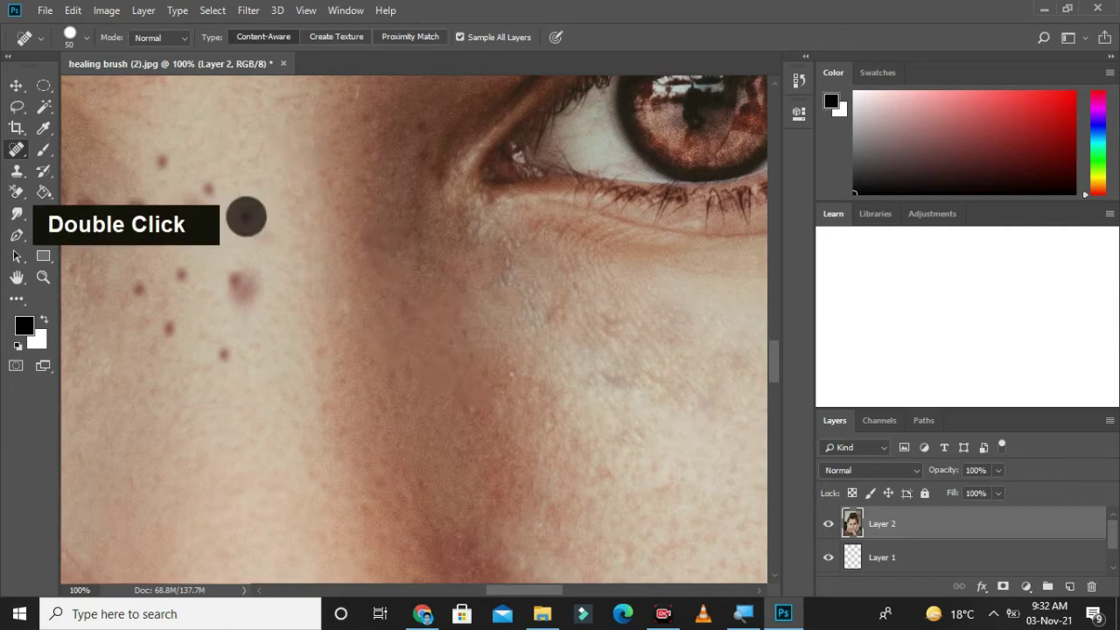
pyautogui.click(276, 242)
pyautogui.click(237, 344)
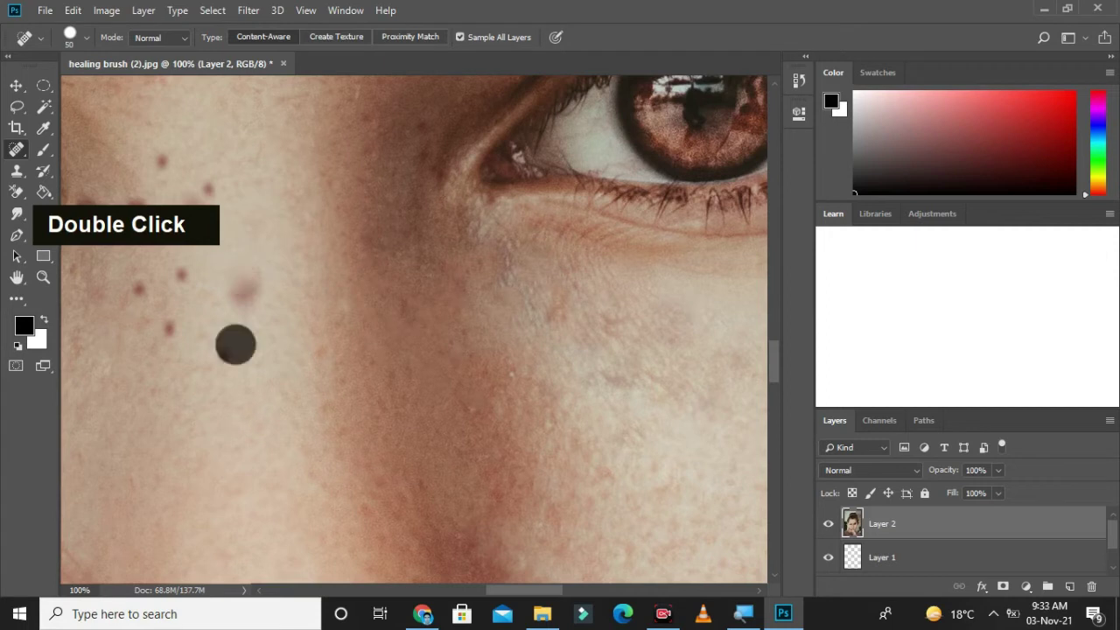
pyautogui.click(229, 352)
pyautogui.click(242, 296)
pyautogui.click(169, 329)
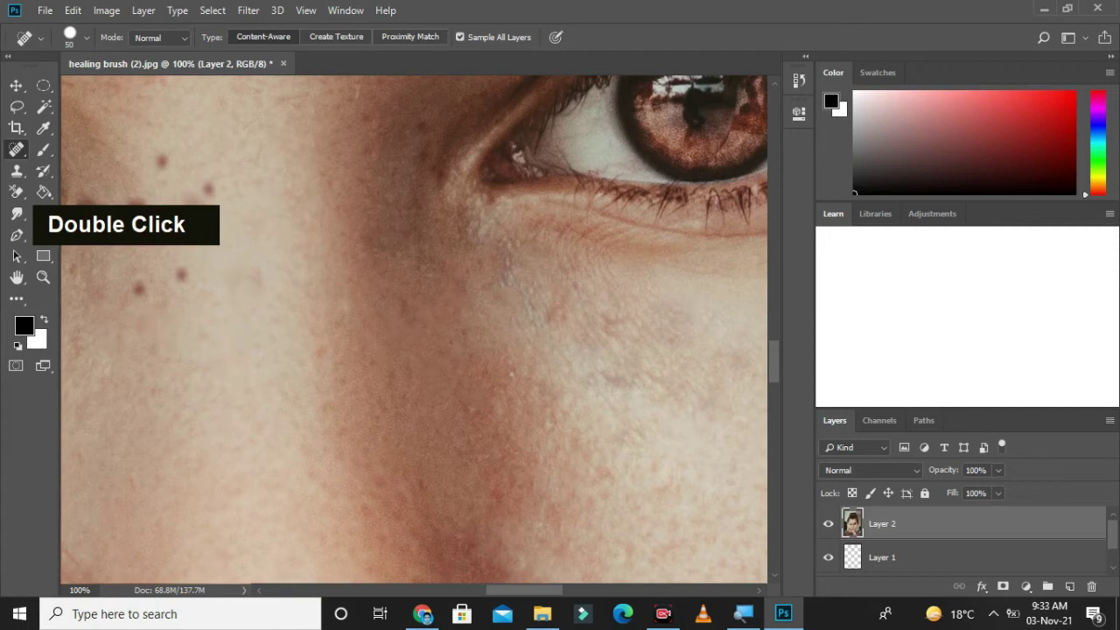
# Heal the remaining small freckles and the pale blotch on the far side of the nose bridge.
pyautogui.click(178, 274)
pyautogui.click(129, 287)
pyautogui.click(199, 194)
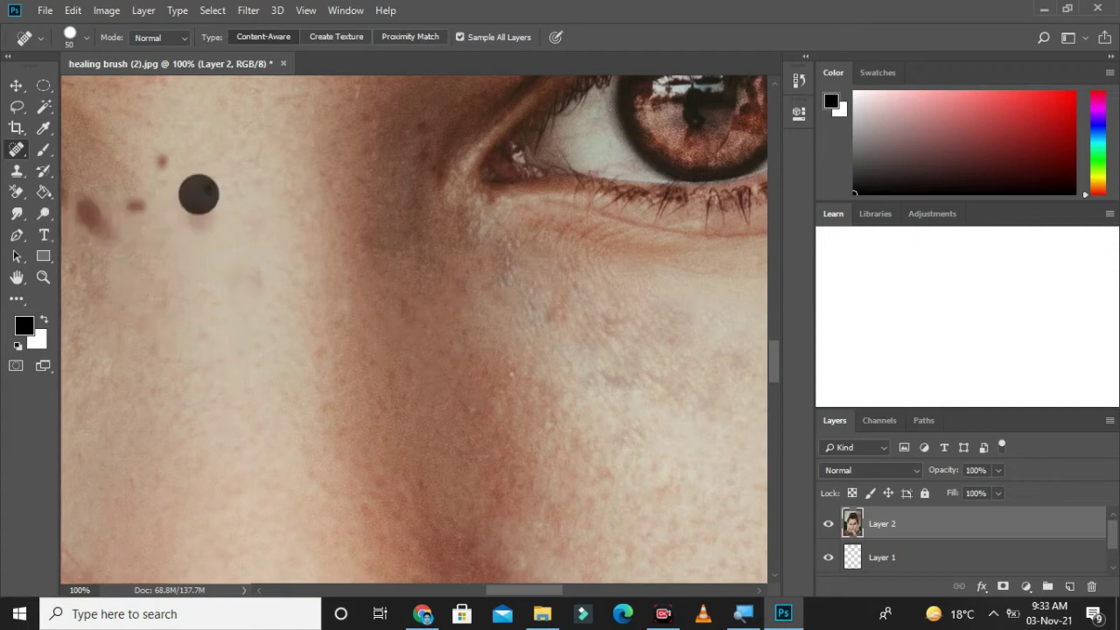
pyautogui.click(199, 223)
pyautogui.click(157, 157)
pyautogui.click(144, 203)
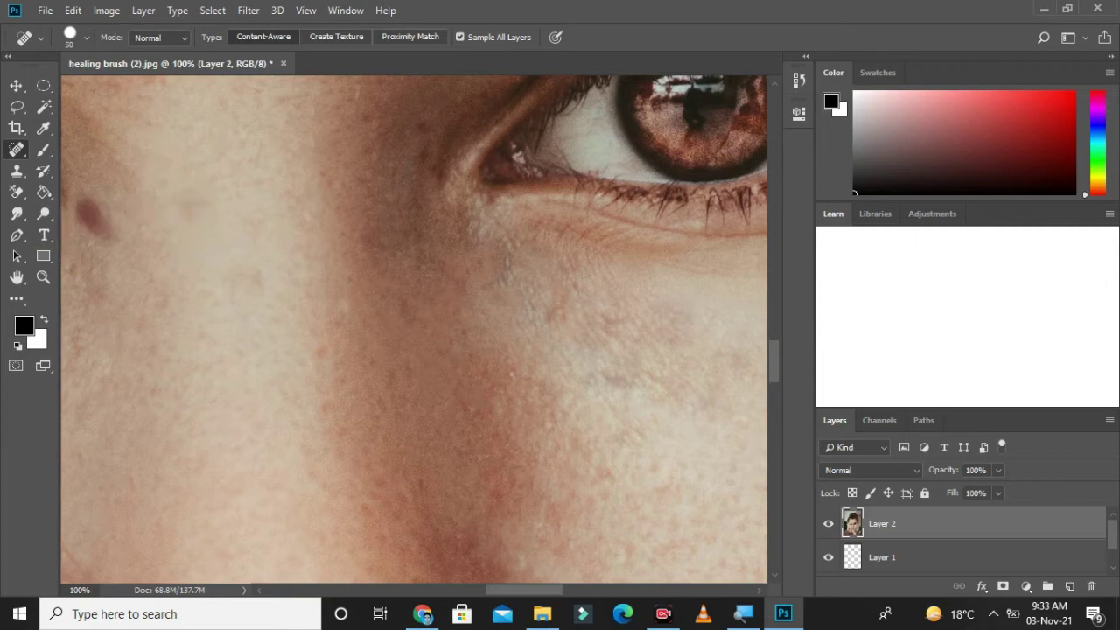
pyautogui.click(224, 263)
# Bring the other freckled cheek into view and switch to the Healing Brush Tool, comparing its options with the Clone Stamp Tool's.
pyautogui.moveTo(613, 262); pyautogui.dragTo(332, 247)
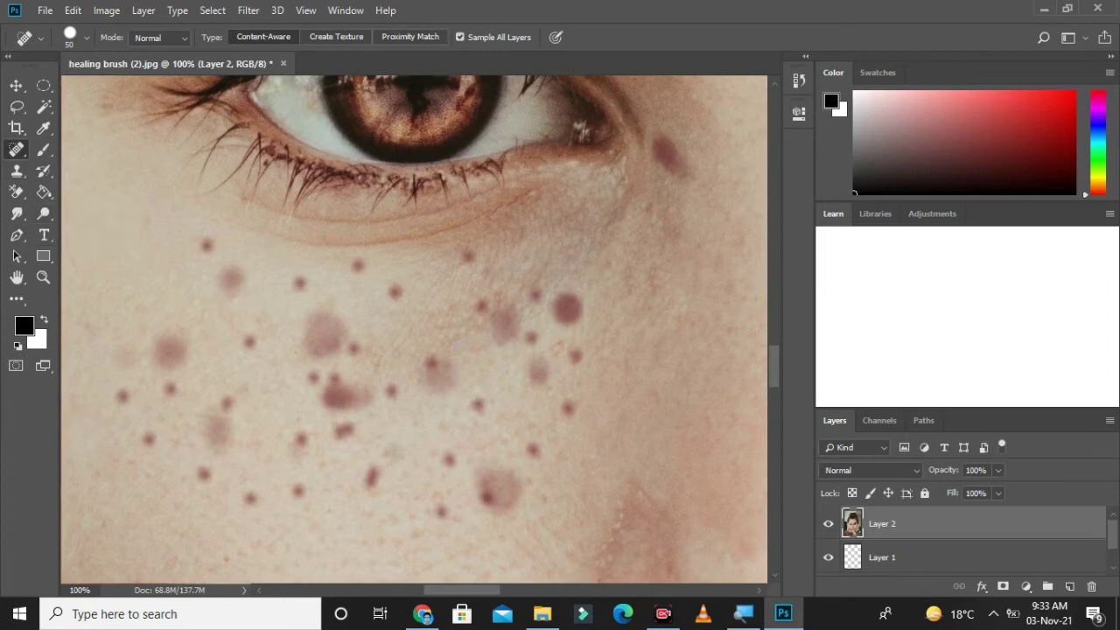
pyautogui.rightClick(15, 148)
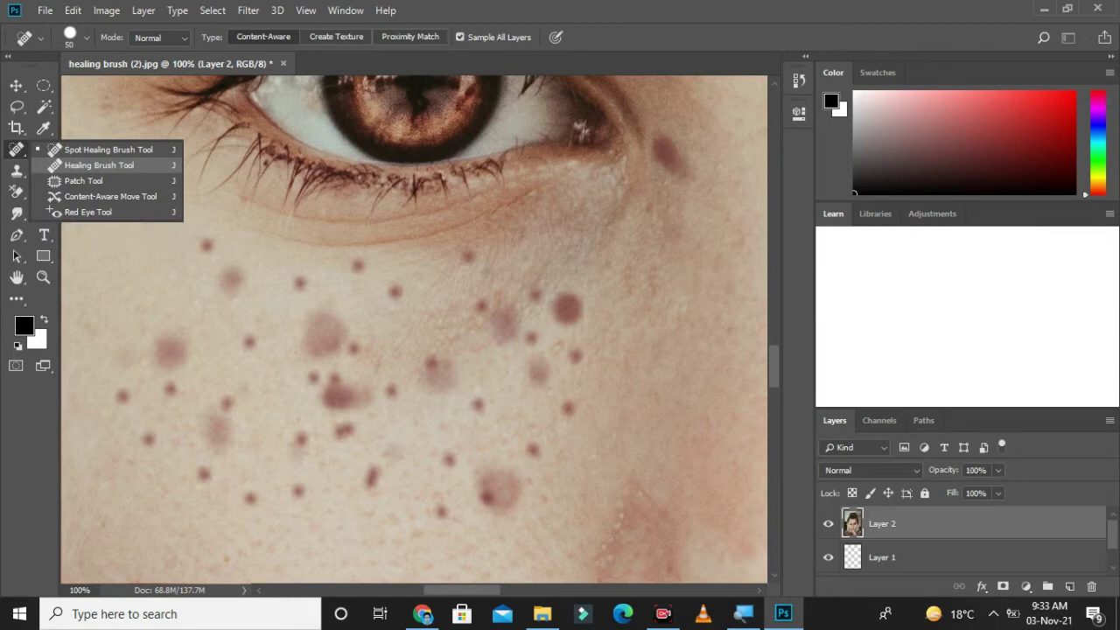
pyautogui.click(99, 164)
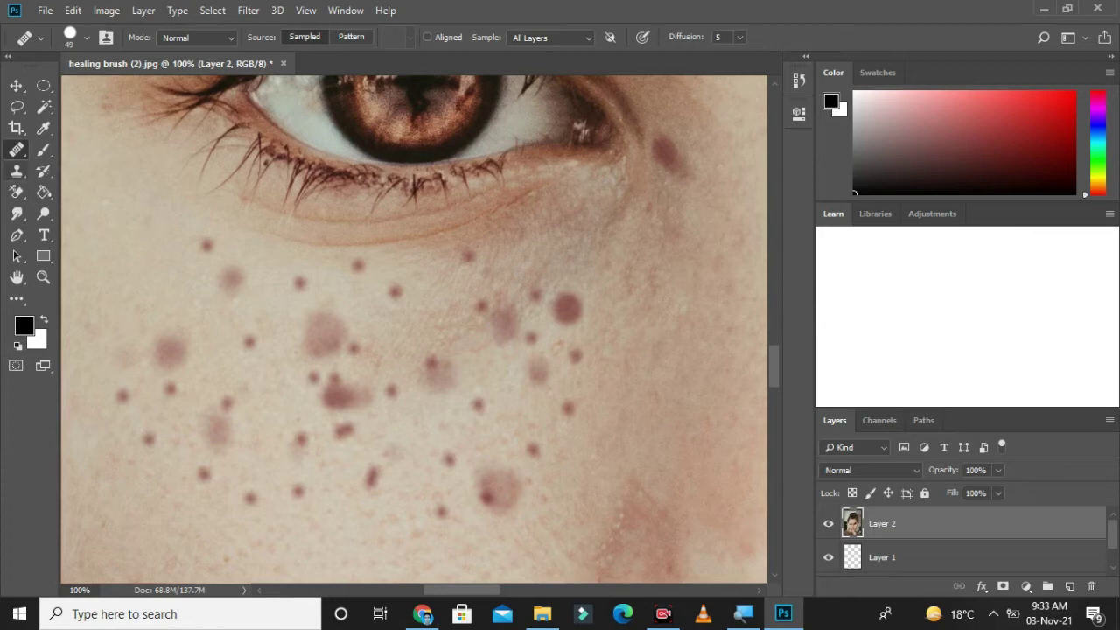
pyautogui.rightClick(16, 171)
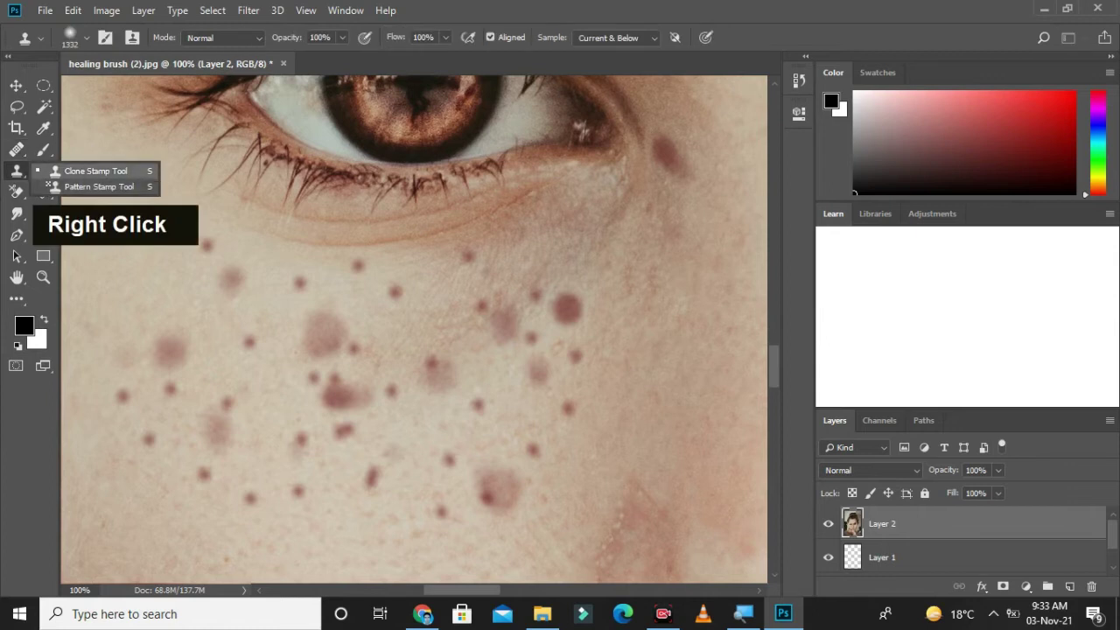
pyautogui.rightClick(17, 149)
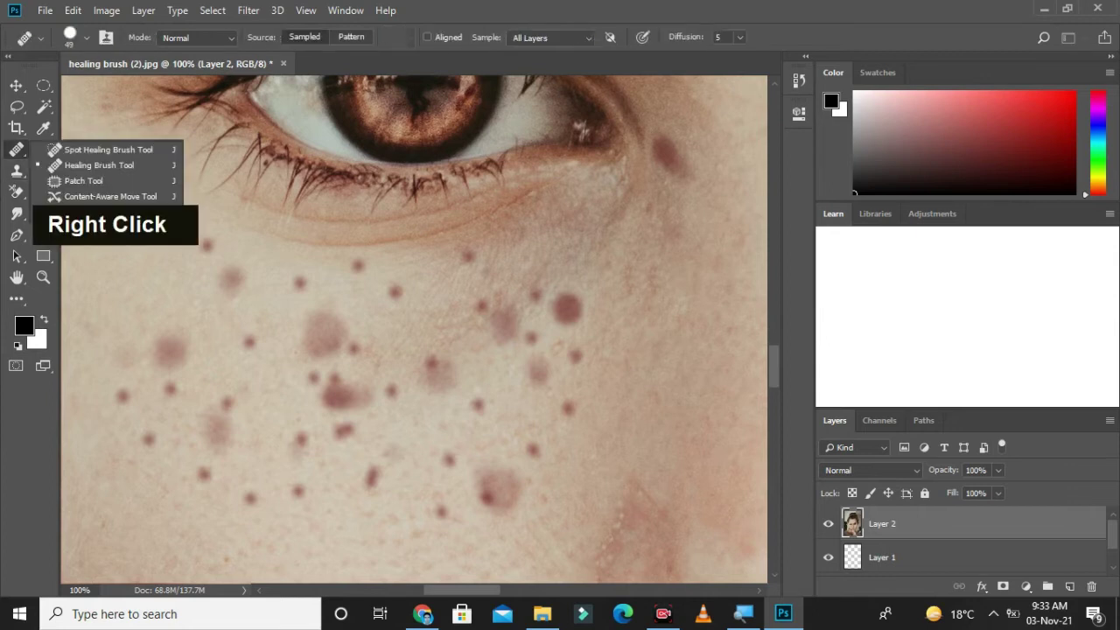
pyautogui.click(98, 165)
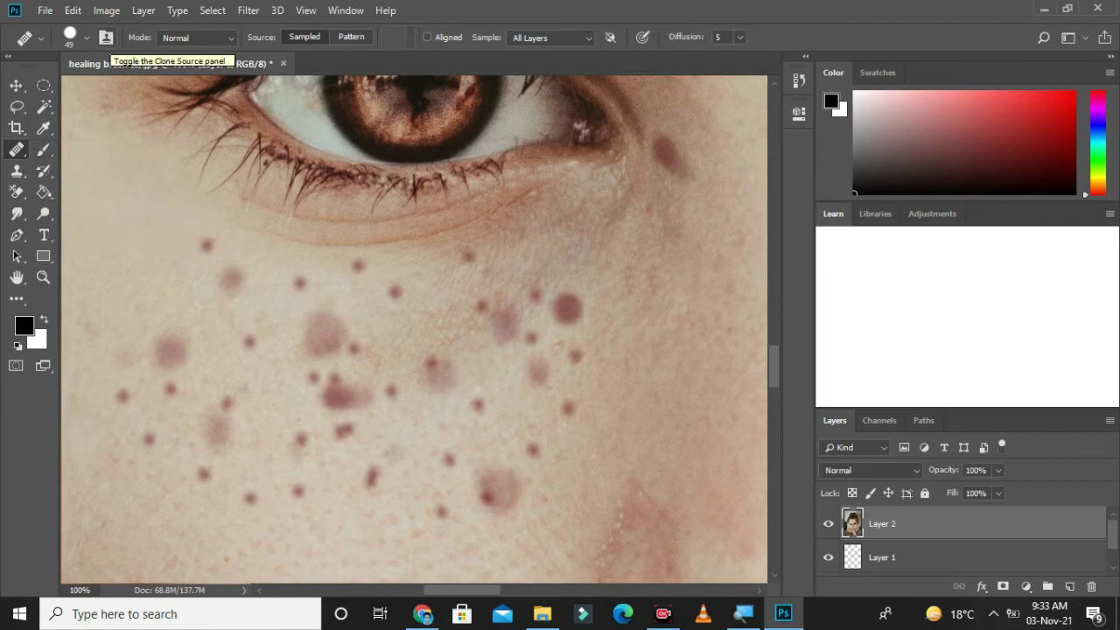
# Open the Clone Source settings for the Healing Brush to examine them, then close them.
pyautogui.rightClick(16, 171)
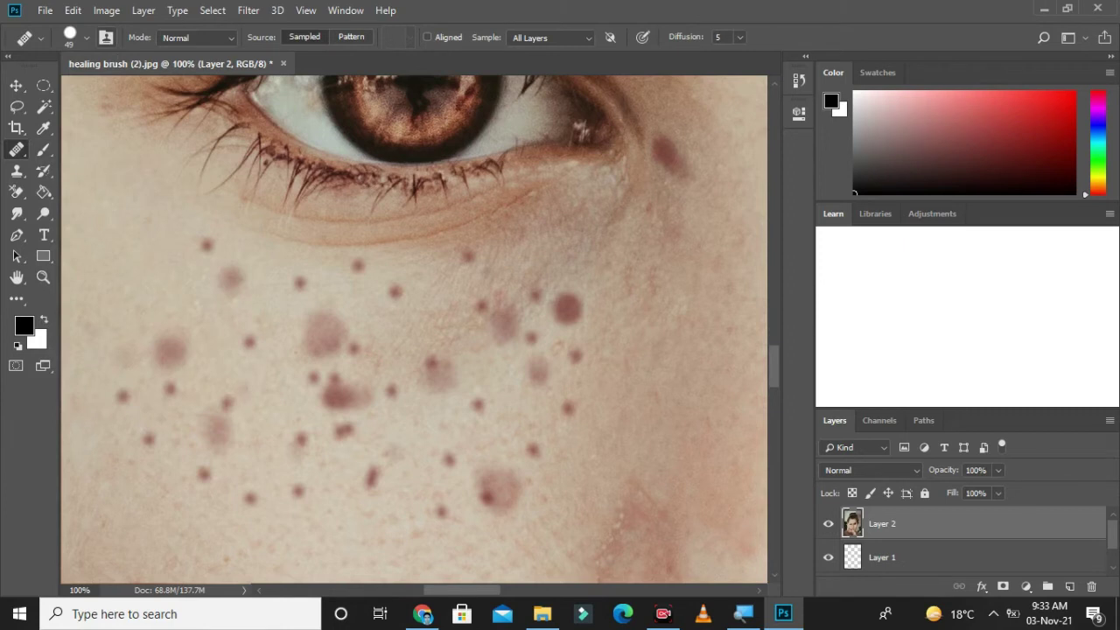
pyautogui.click(106, 37)
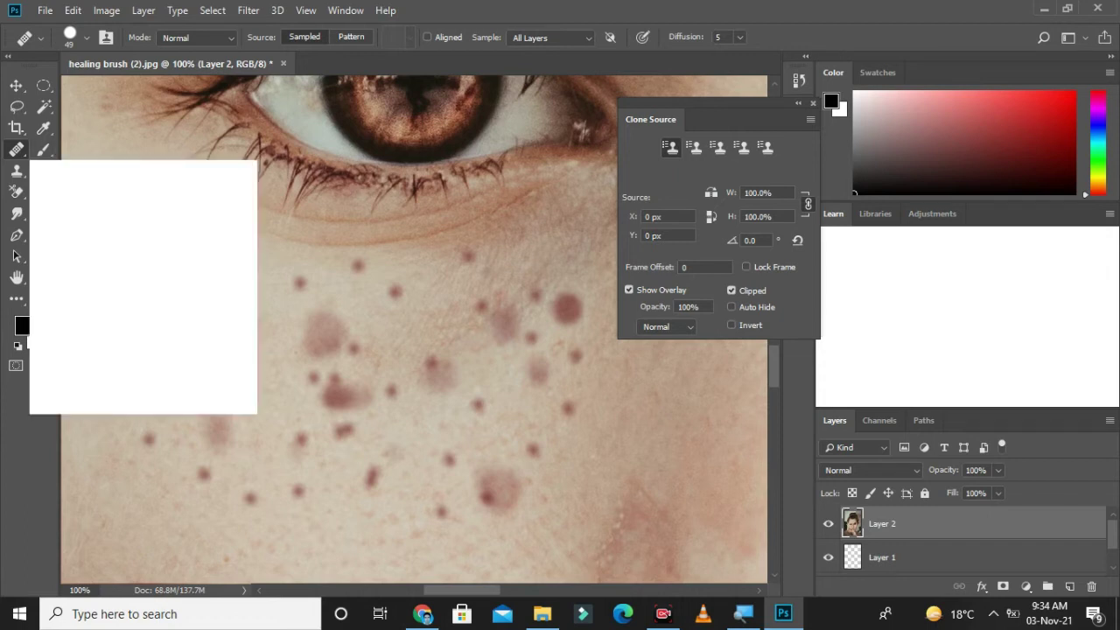
pyautogui.rightClick(16, 150)
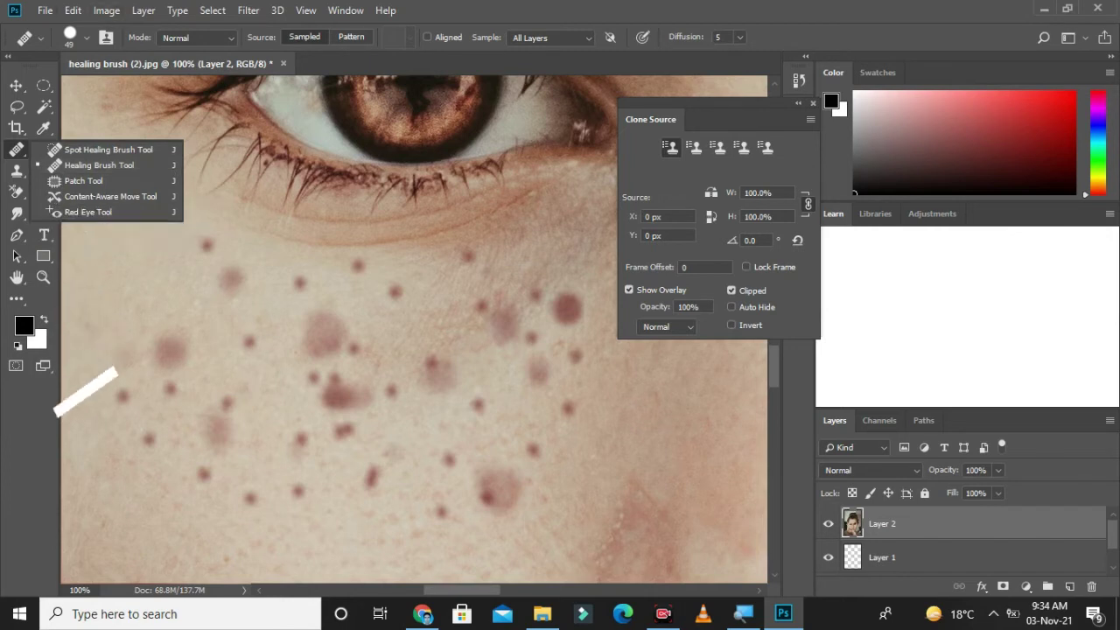
pyautogui.press('Escape')
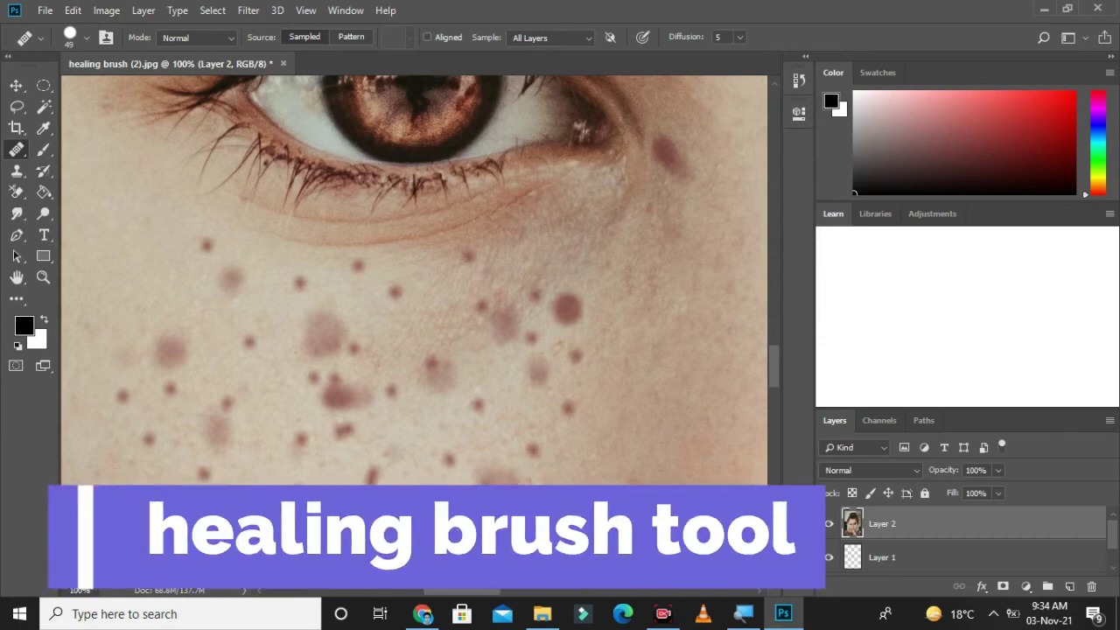
# Sample skin with the Healing Brush and try healing the freckle and blotches on the outer cheek, undoing the attempts.
pyautogui.press('alt')
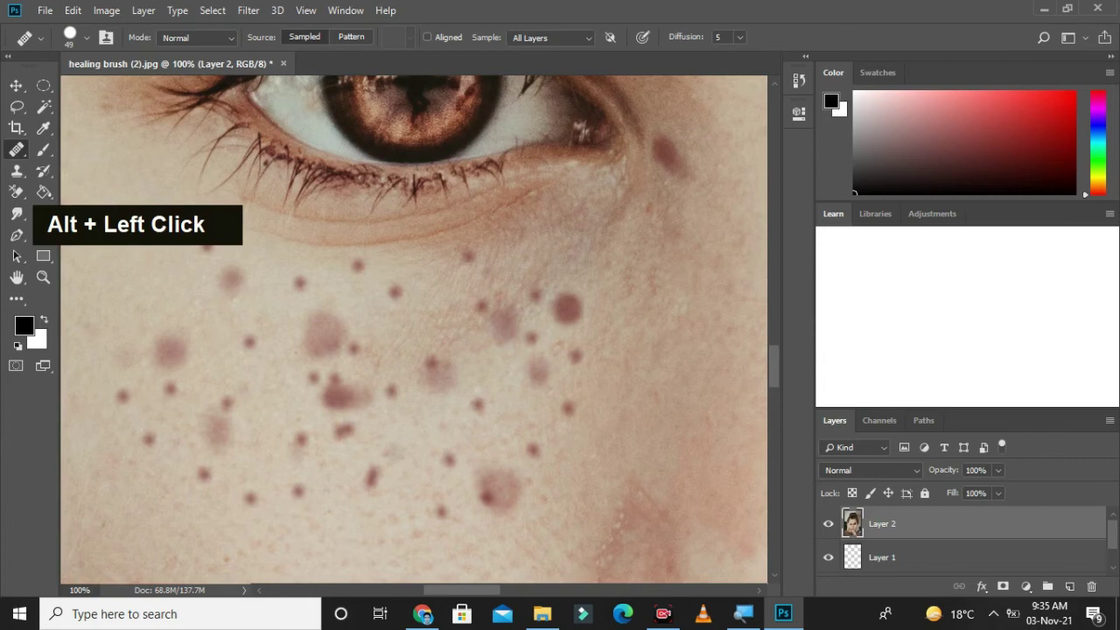
pyautogui.click(229, 278)
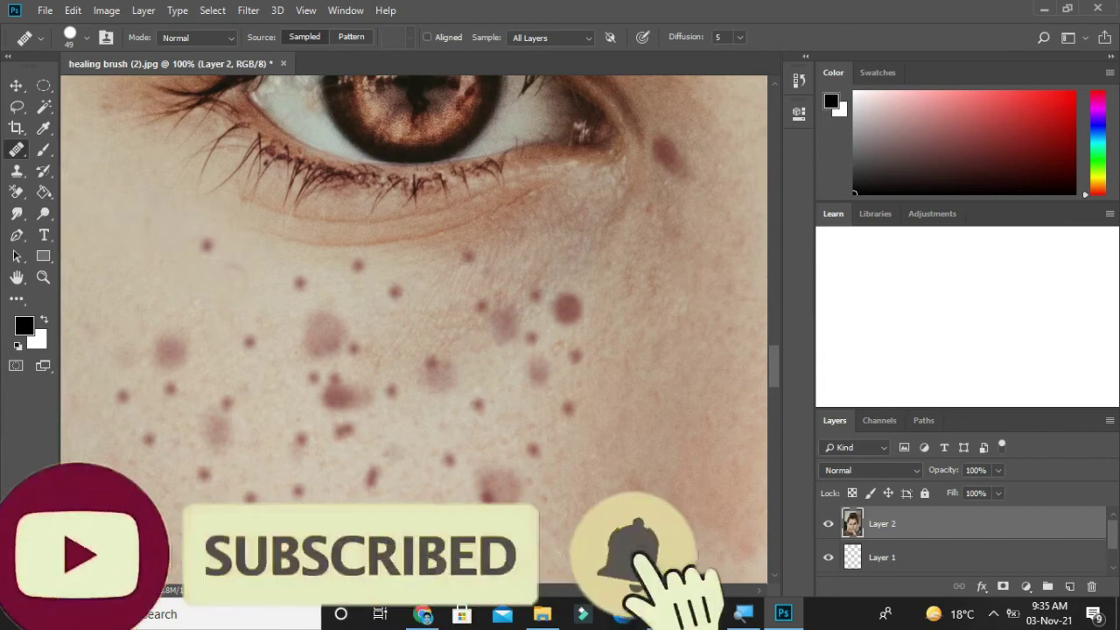
pyautogui.hotkey('ctrl', 'z')
pyautogui.click(174, 348)
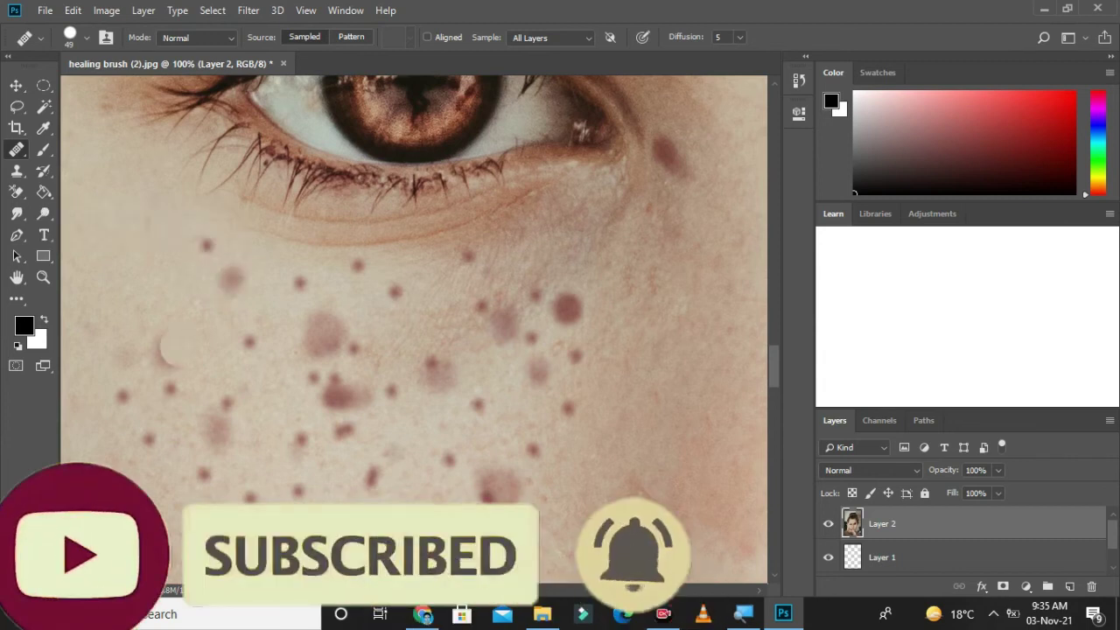
pyautogui.hotkey('ctrl', 'z')
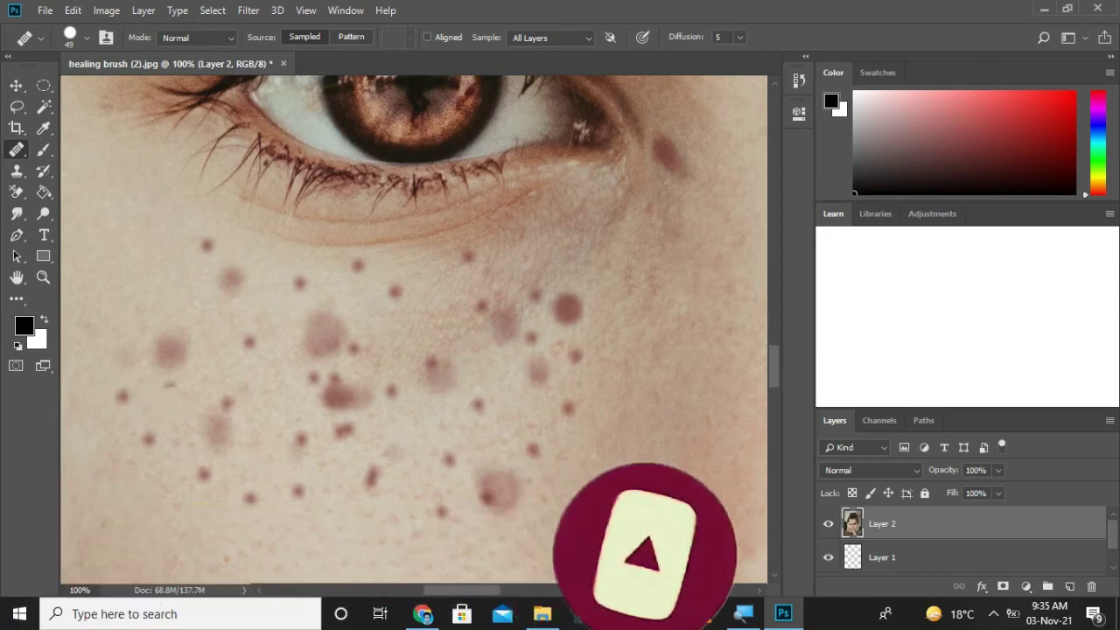
pyautogui.click(173, 350)
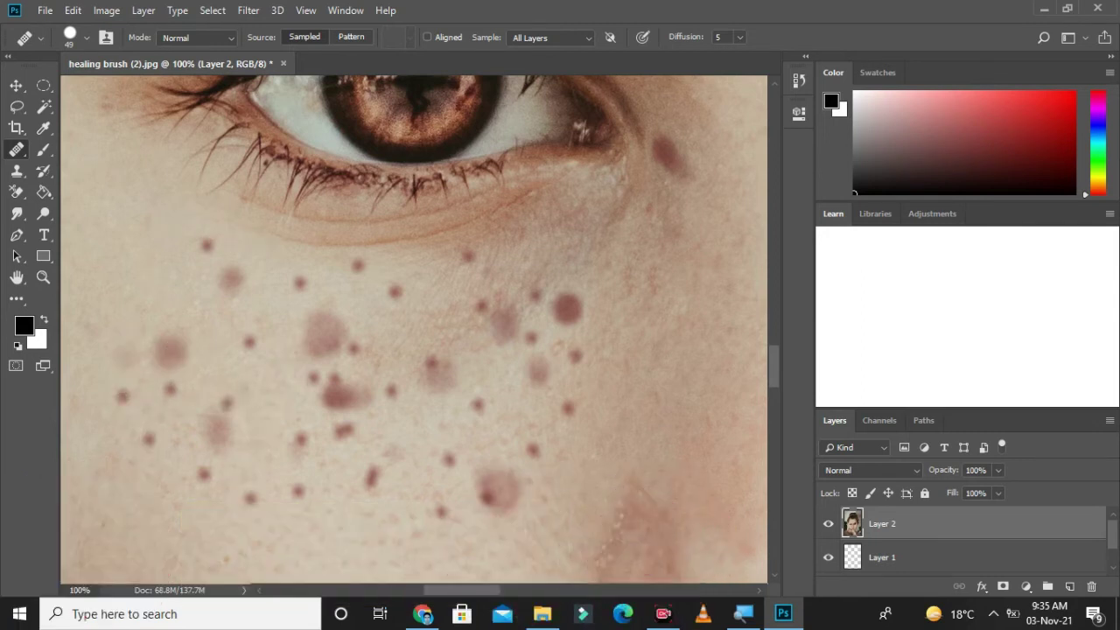
pyautogui.click(207, 245)
pyautogui.hotkey('ctrl', 'z')
# Heal the freckles and round blotches on the outer cheek below the eye with the Healing Brush.
pyautogui.click(207, 246)
pyautogui.click(230, 278)
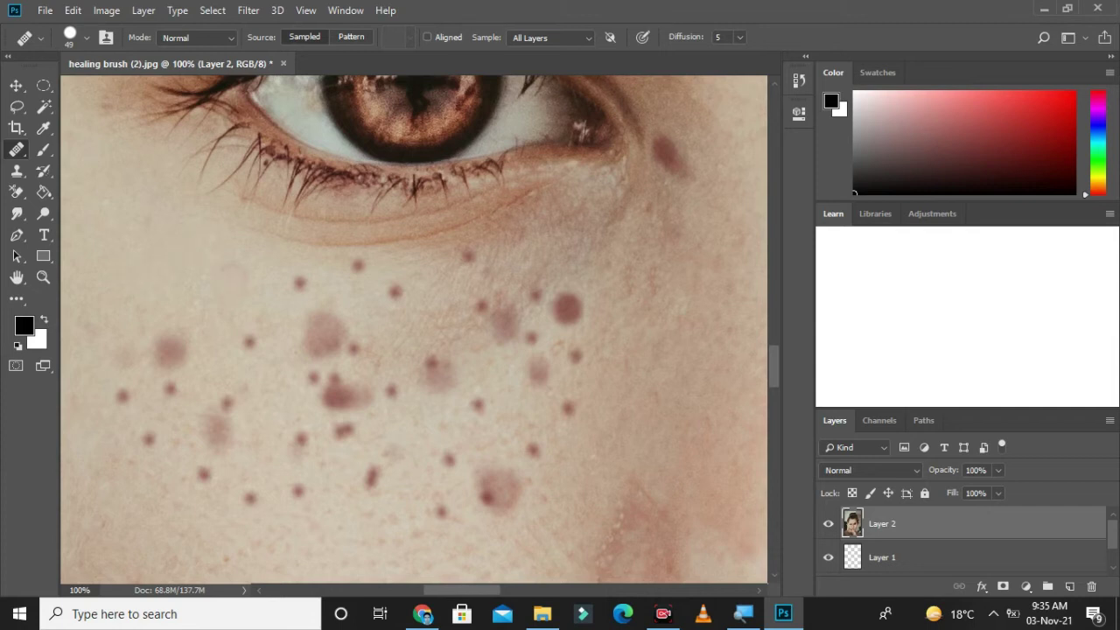
pyautogui.click(300, 283)
pyautogui.click(250, 342)
pyautogui.click(168, 352)
pyautogui.click(172, 390)
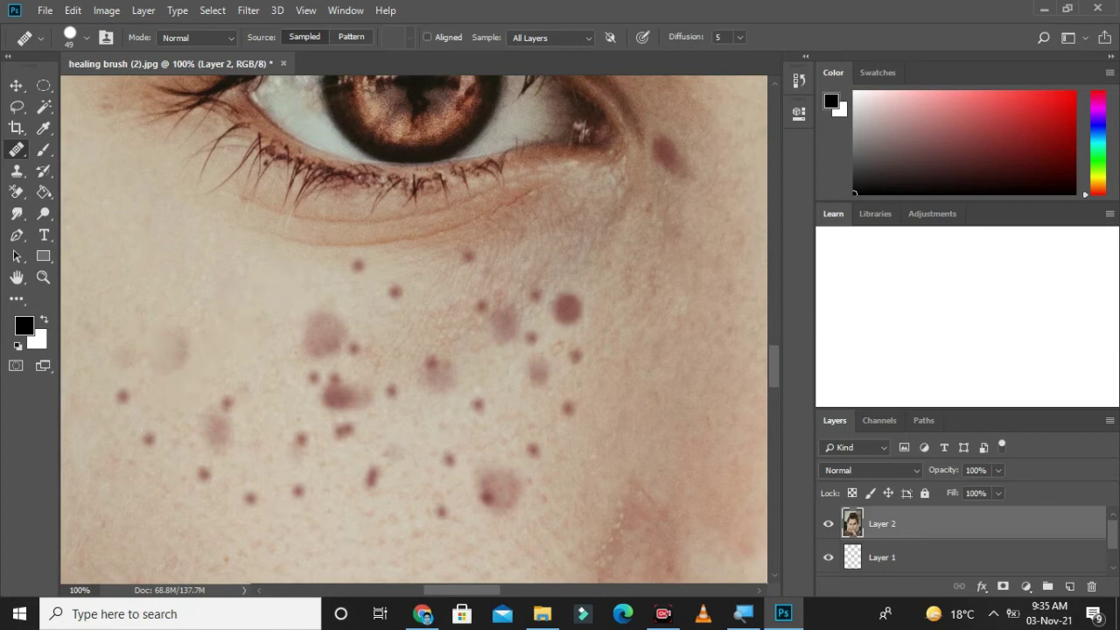
pyautogui.click(175, 349)
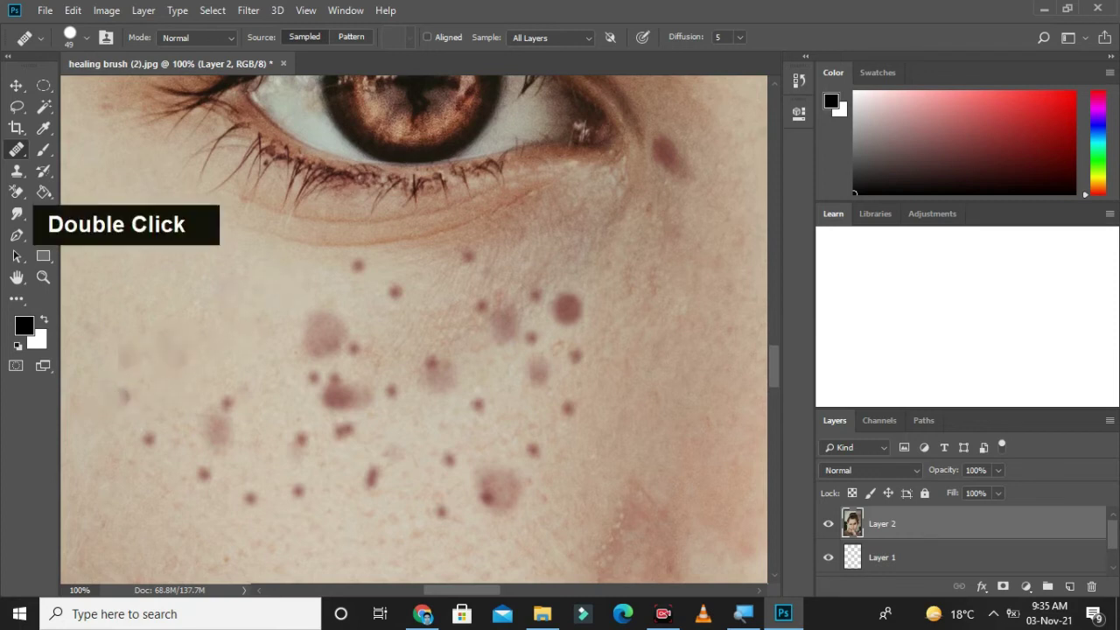
# Heal the remaining faint marks, small freckles and oval blotch on the outer cheek with the Healing Brush.
pyautogui.click(127, 359)
pyautogui.click(124, 394)
pyautogui.click(149, 438)
pyautogui.click(203, 473)
pyautogui.click(215, 431)
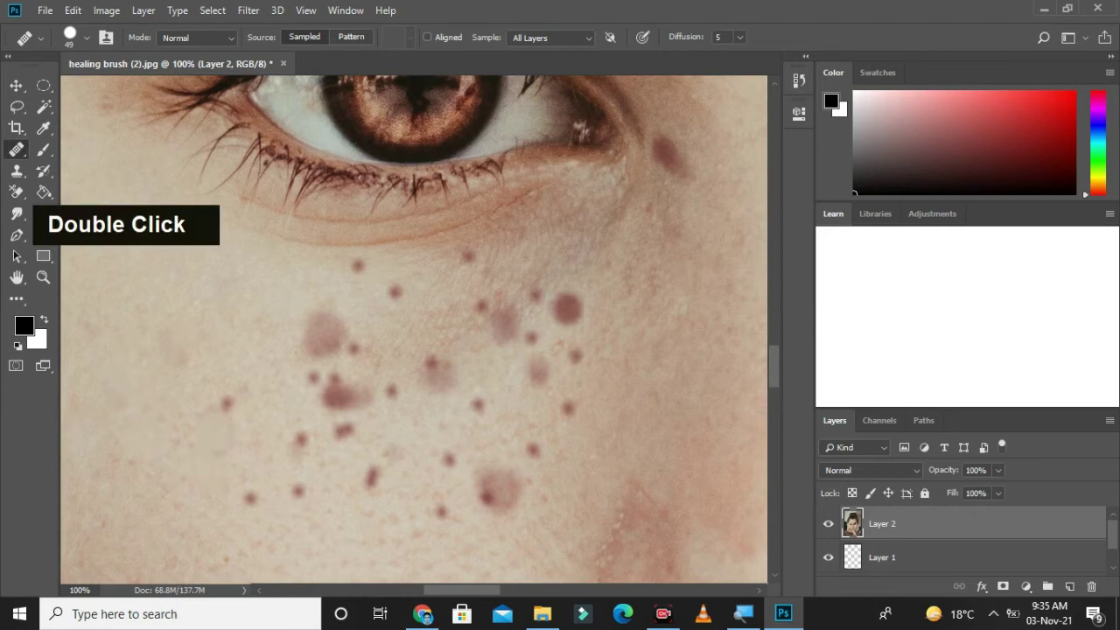
# Heal the scattered freckles across the lower cheek and the large blotch nearest the nose with the Healing Brush.
pyautogui.click(227, 404)
pyautogui.click(250, 498)
pyautogui.click(299, 491)
pyautogui.click(299, 441)
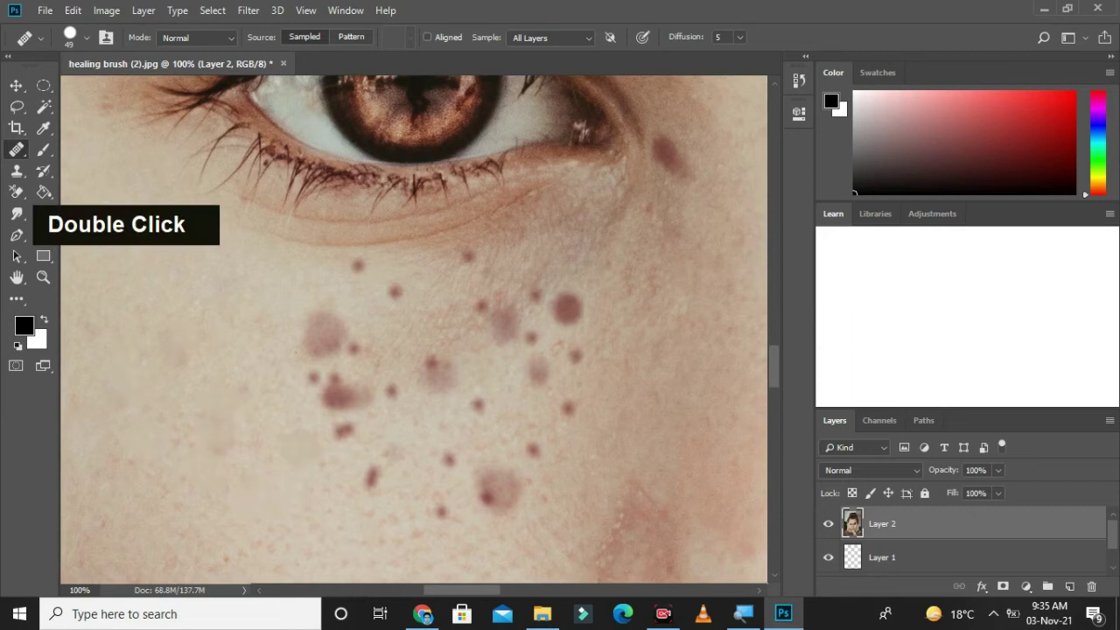
pyautogui.click(372, 476)
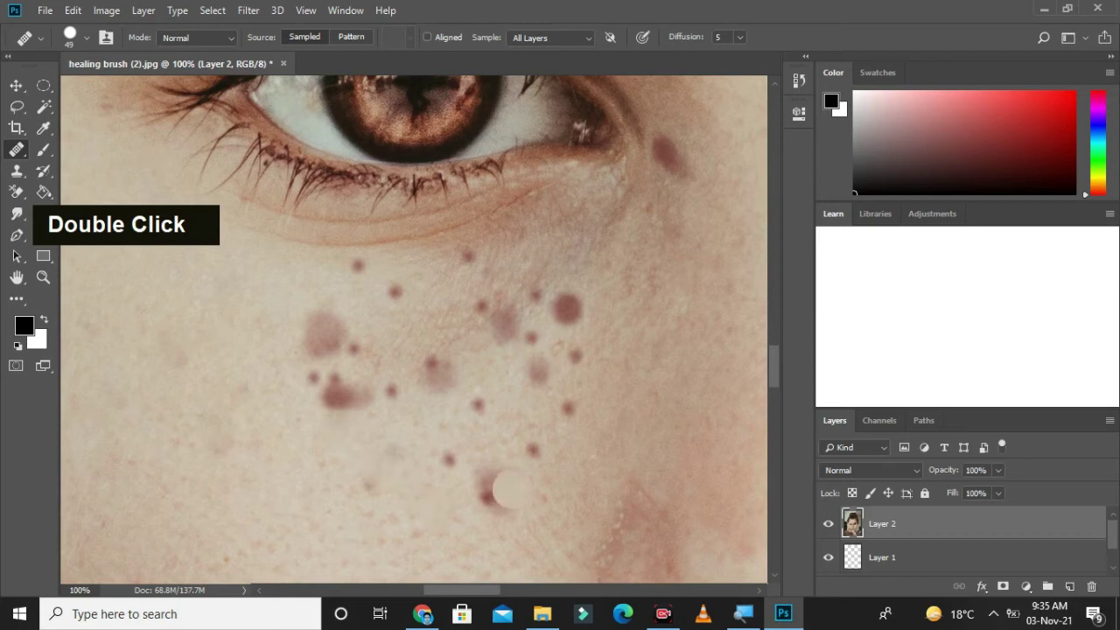
pyautogui.click(497, 489)
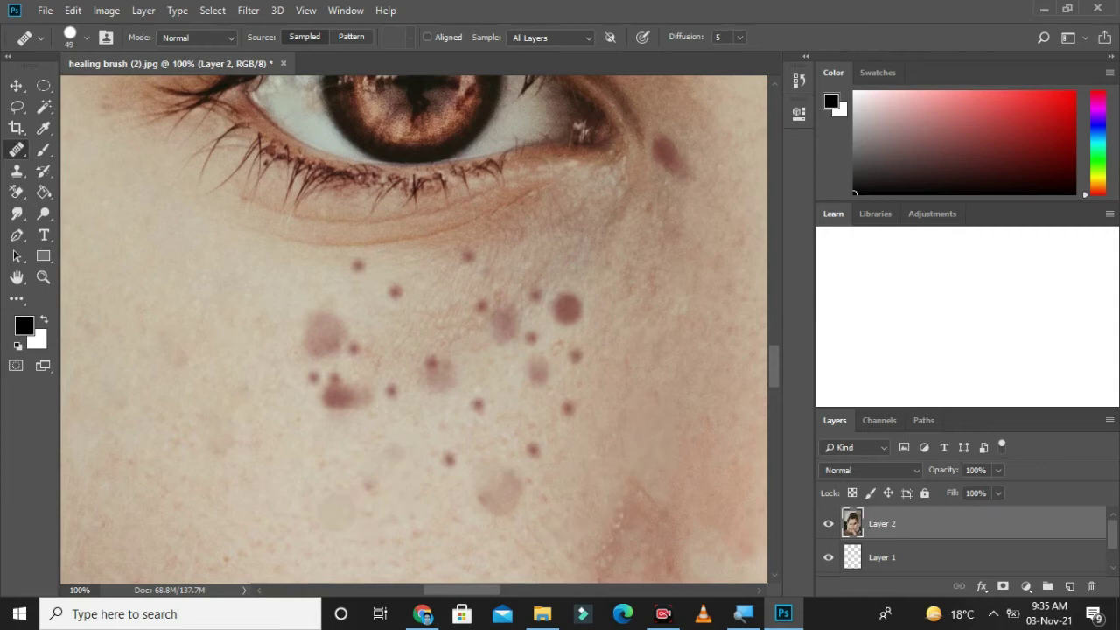
# Sample clear skin on the lower cheek and heal the freckles and large blotches under the eye and across the middle of the cheek.
pyautogui.press('alt')
pyautogui.keyDown('alt'); pyautogui.click(337, 512); pyautogui.keyUp('alt')
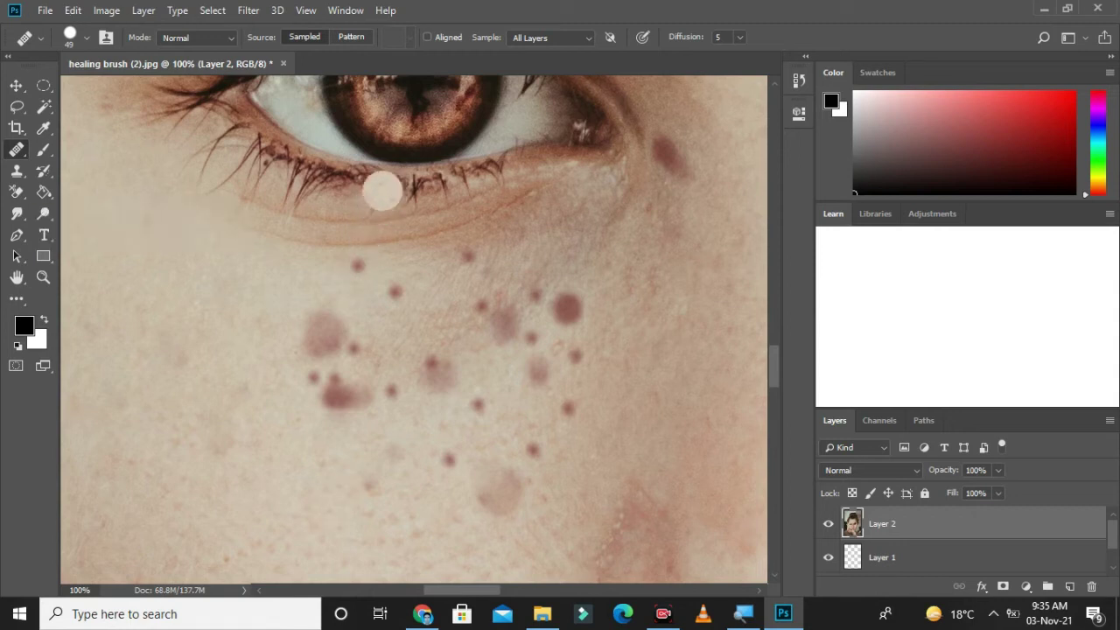
pyautogui.click(357, 268)
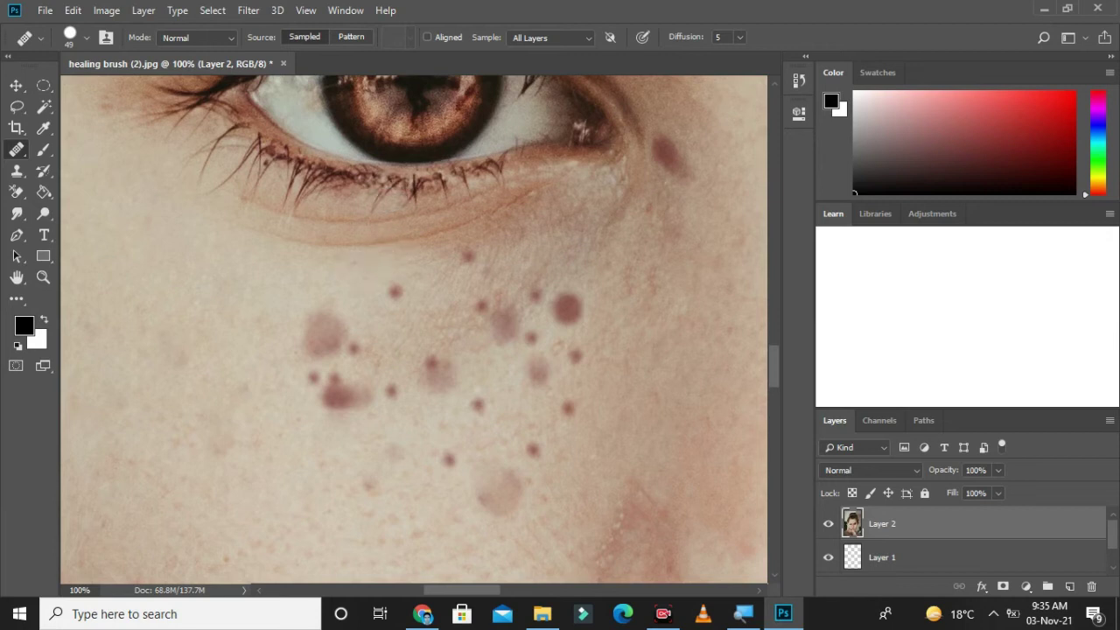
pyautogui.click(395, 292)
pyautogui.doubleClick(319, 334)
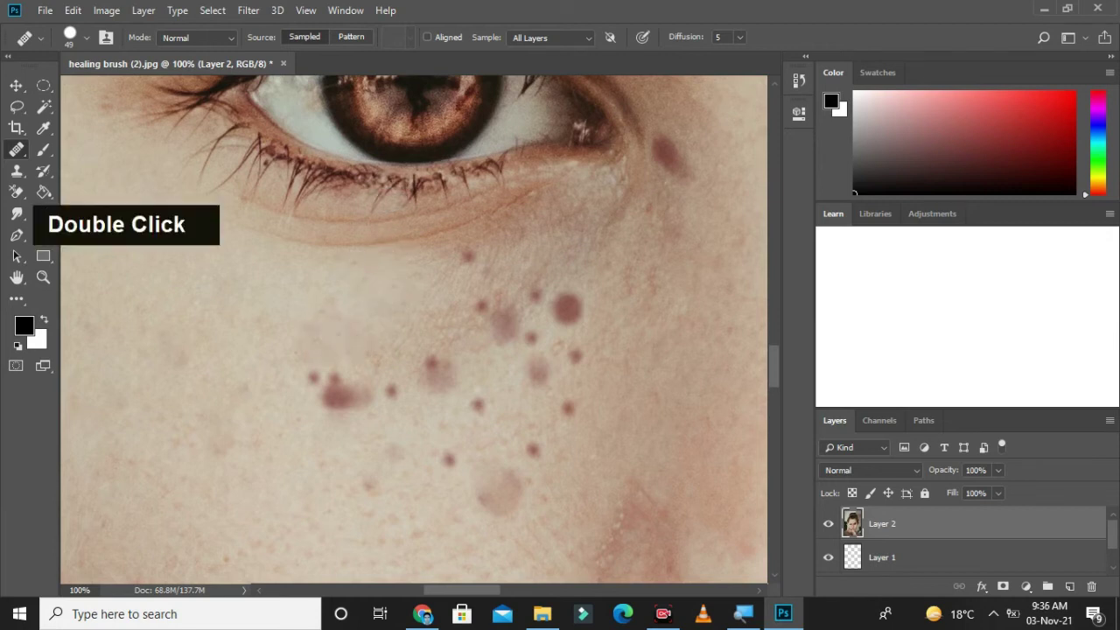
pyautogui.doubleClick(335, 388)
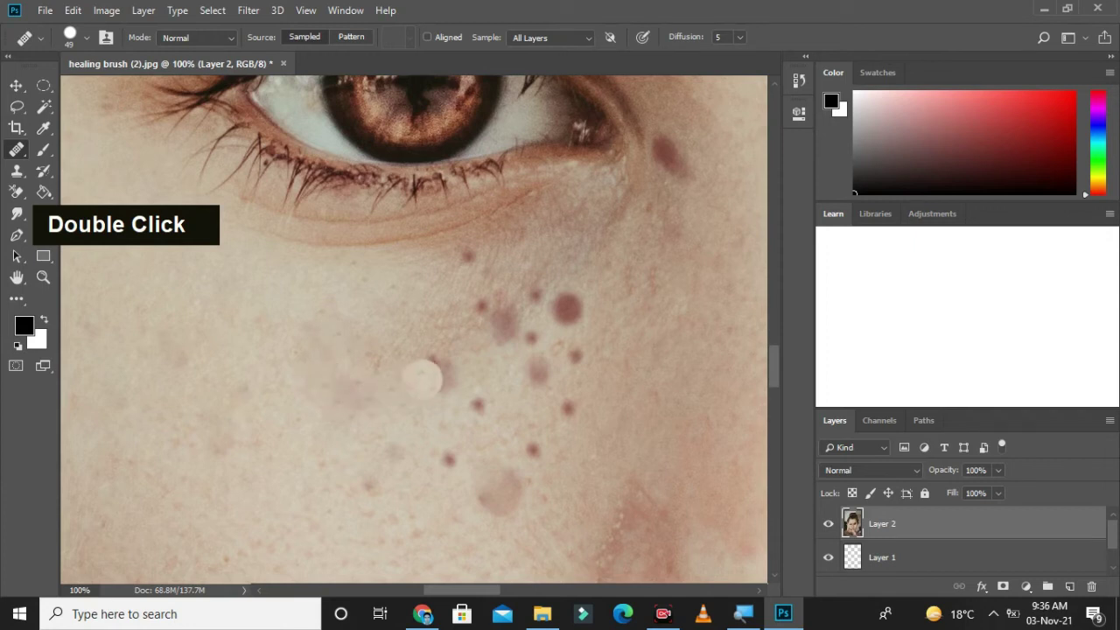
pyautogui.doubleClick(437, 372)
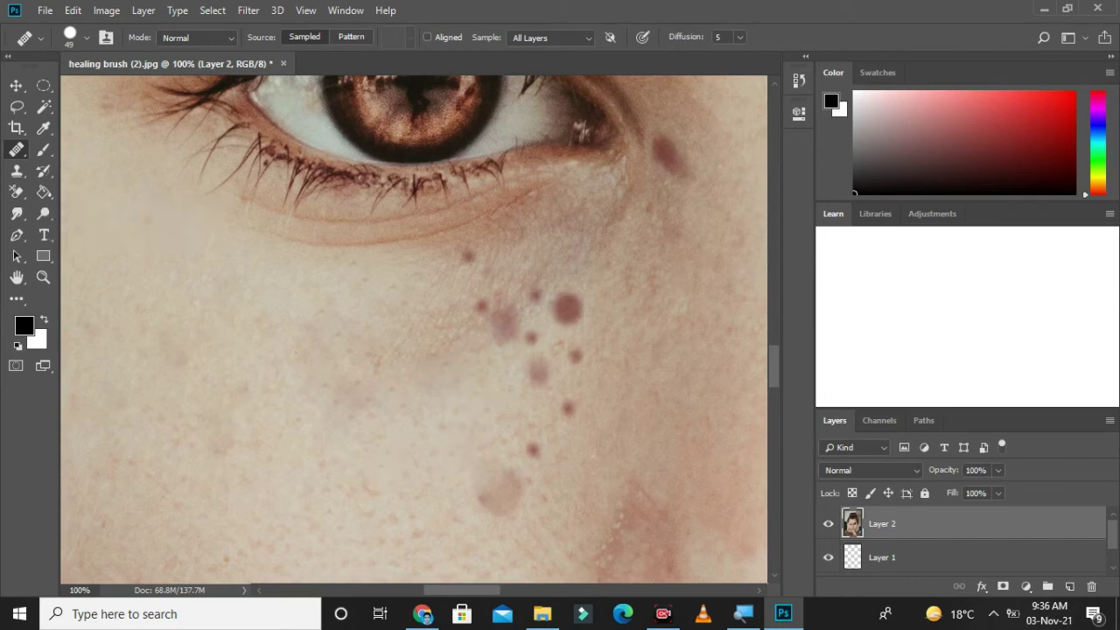
# Heal the leftover blotch on the lower cheek and the column of spots beside the nose with the Healing Brush.
pyautogui.doubleClick(495, 484)
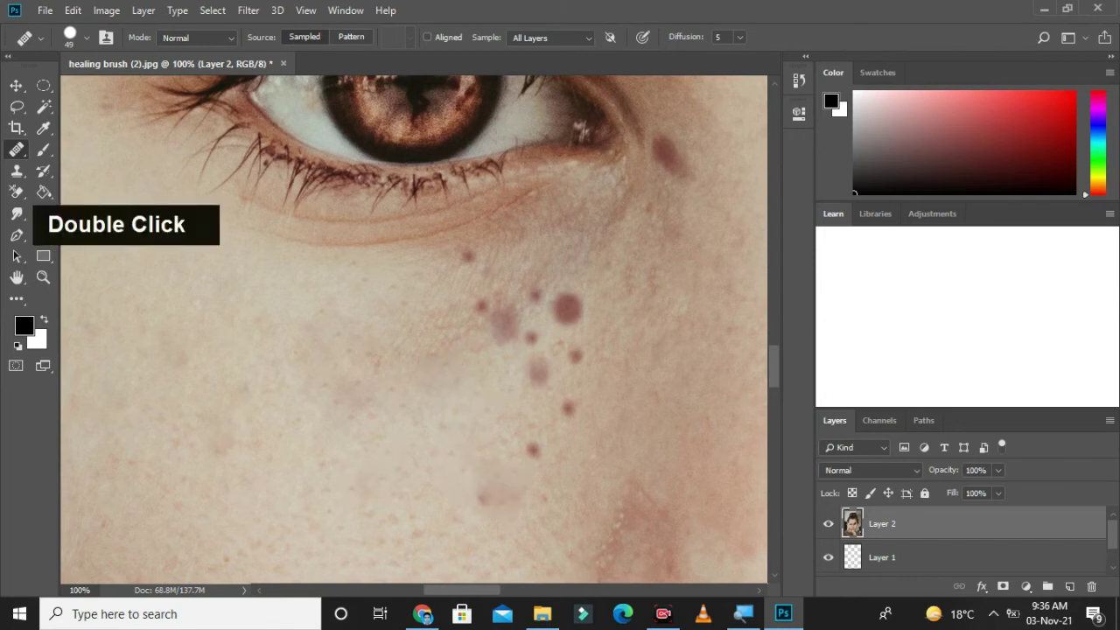
pyautogui.doubleClick(531, 451)
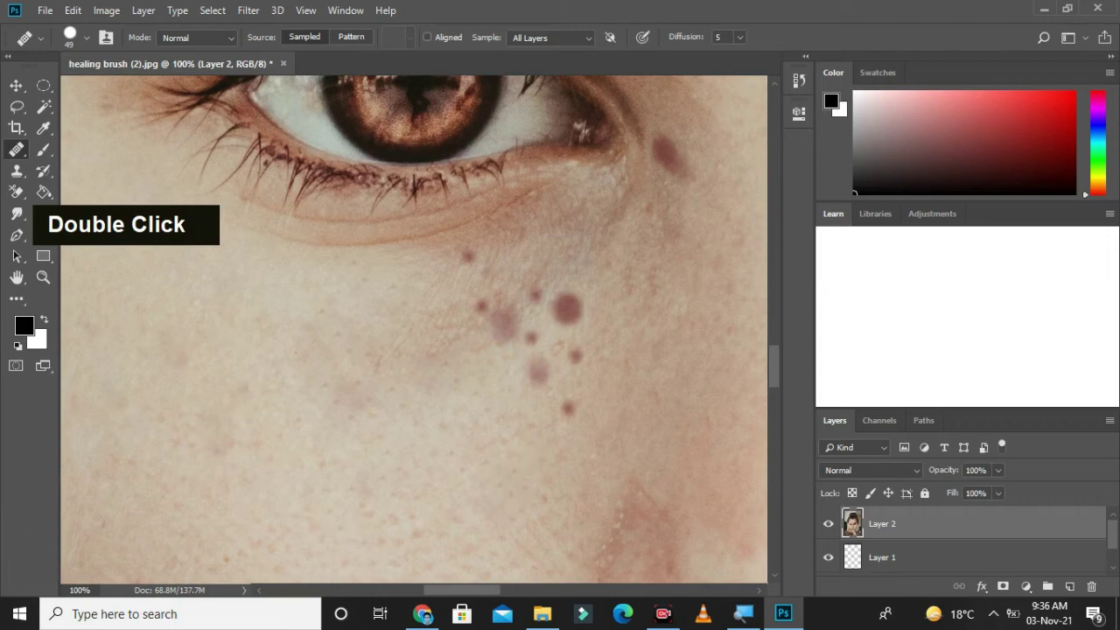
pyautogui.click(571, 406)
pyautogui.click(549, 381)
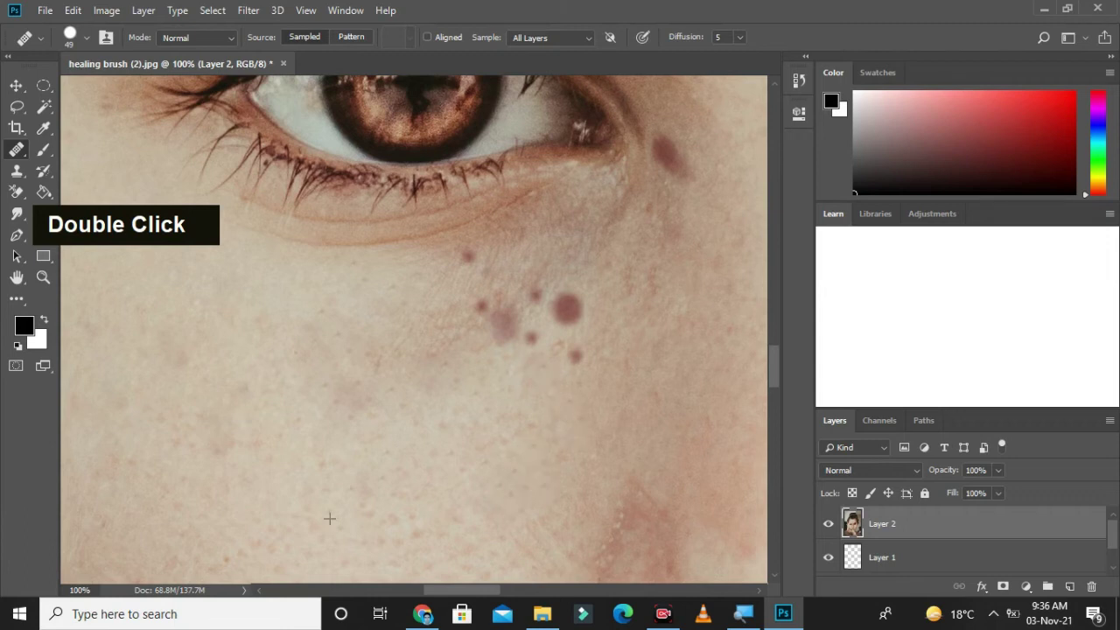
pyautogui.click(552, 367)
pyautogui.click(578, 355)
pyautogui.click(539, 341)
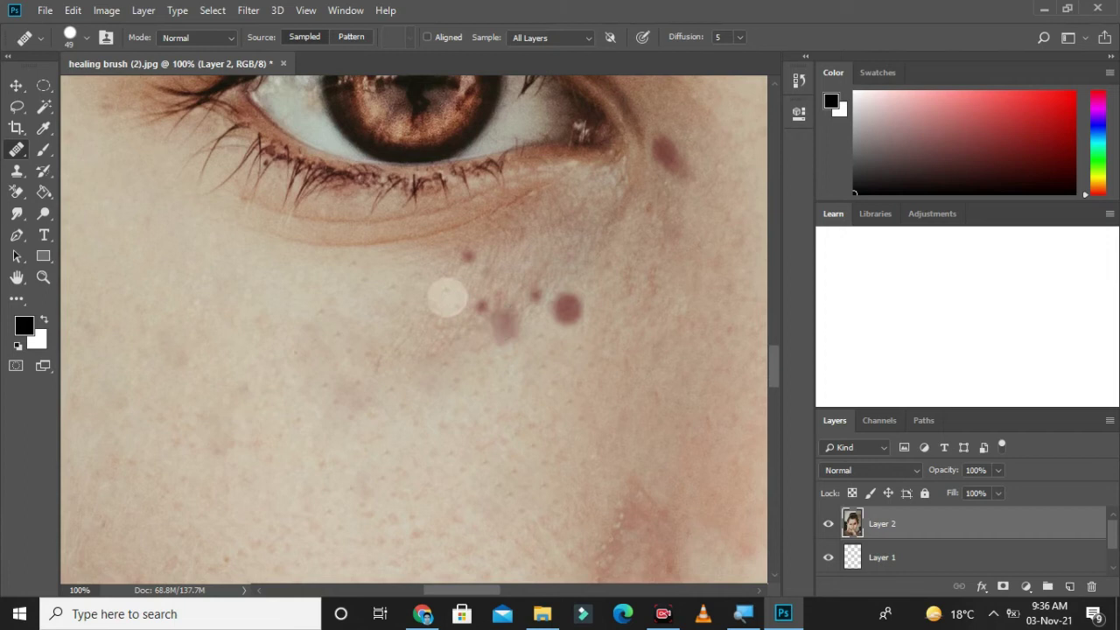
# Sample skin beside the remaining cluster under the inner eye and heal its blotches, dark round spot and small freckles.
pyautogui.press('alt')
pyautogui.keyDown('alt'); pyautogui.click(459, 308); pyautogui.keyUp('alt')
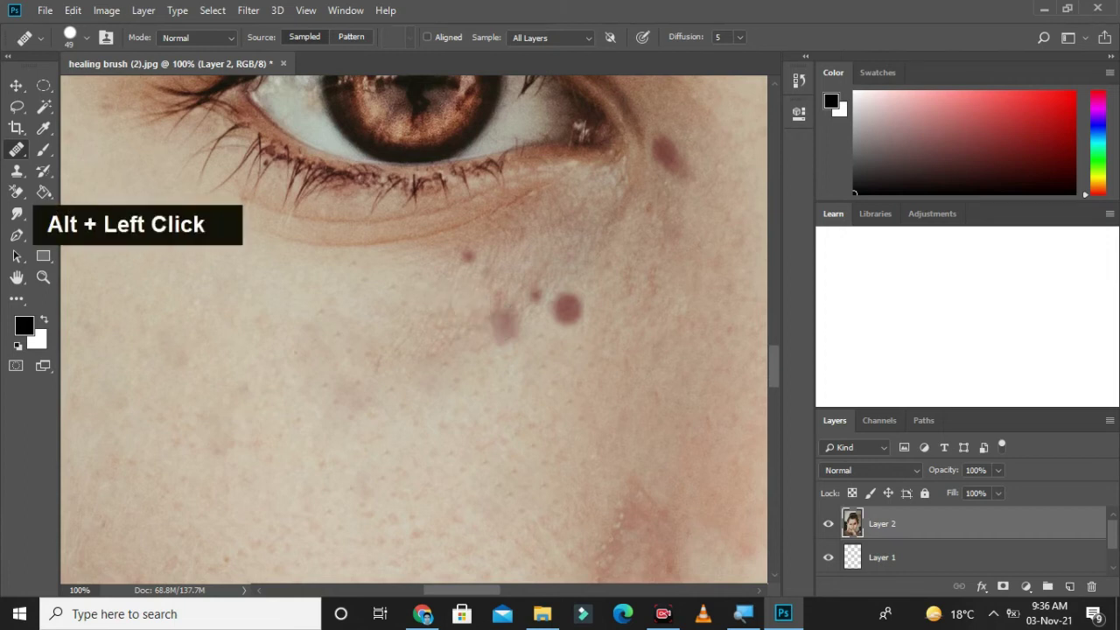
pyautogui.doubleClick(503, 322)
pyautogui.click(478, 307)
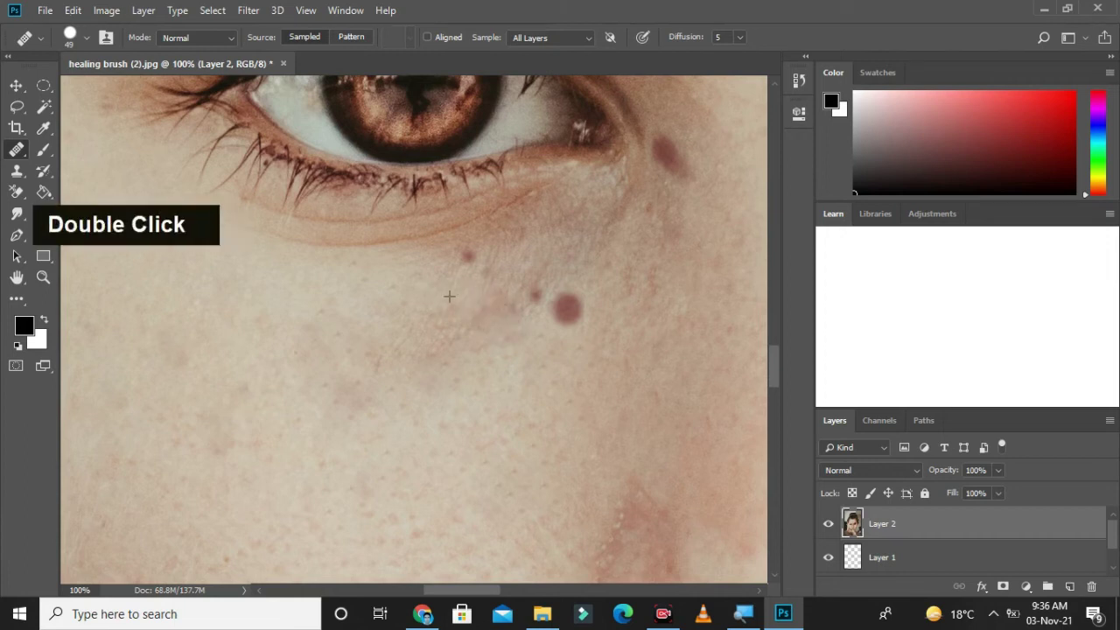
pyautogui.click(534, 296)
pyautogui.click(567, 308)
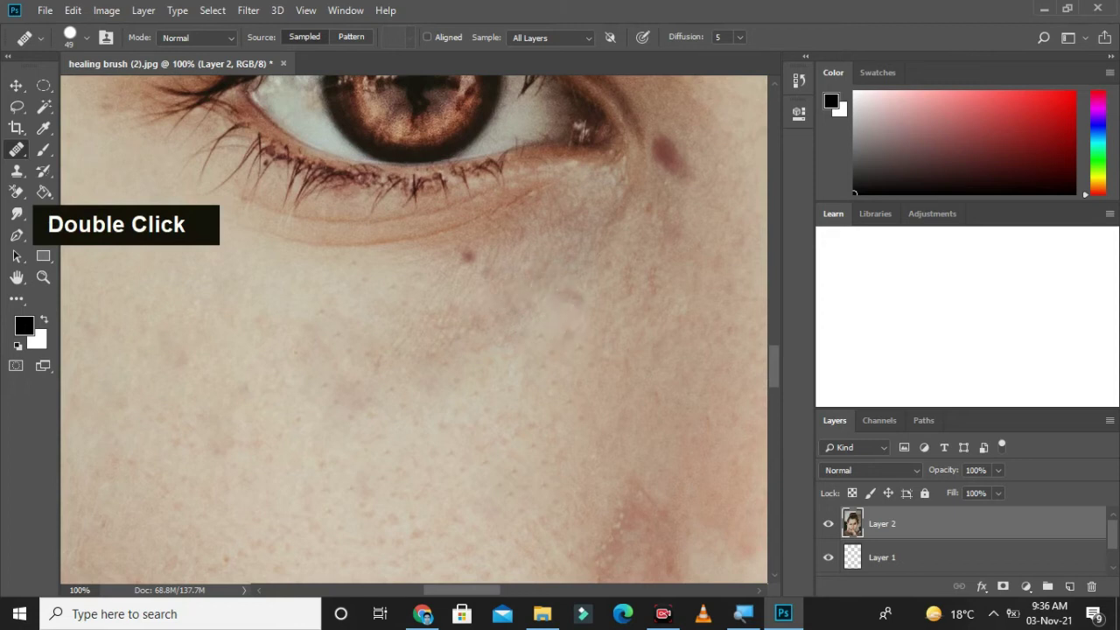
pyautogui.click(467, 254)
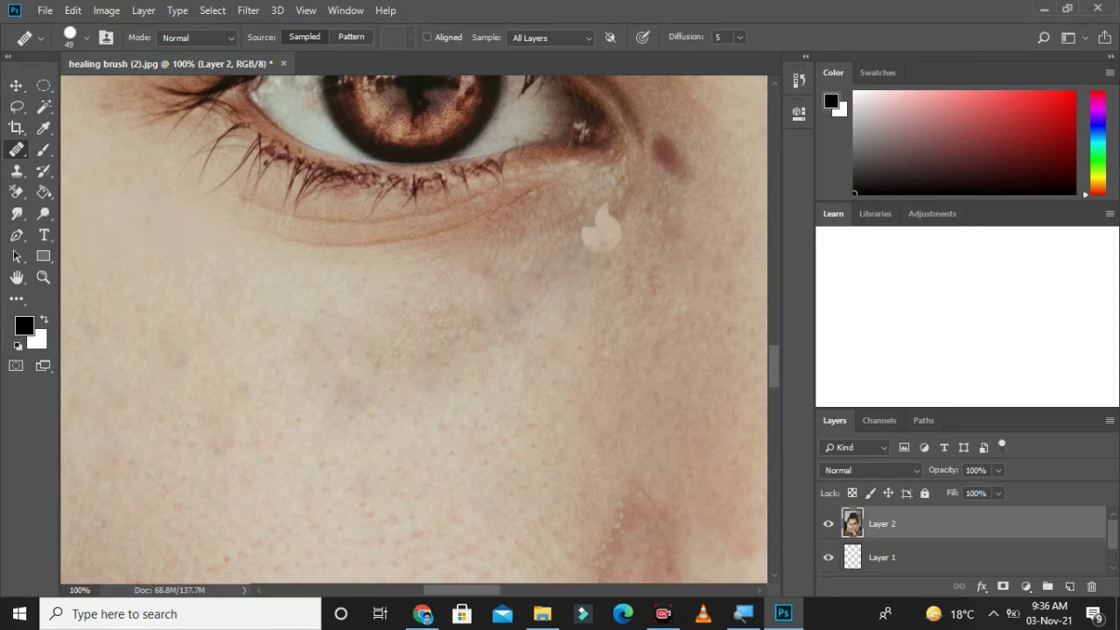
# Sample skin above the dark mole between the inner eye corner and the nose bridge, and heal the mole.
pyautogui.keyDown('alt'); pyautogui.click(661, 101); pyautogui.keyUp('alt')
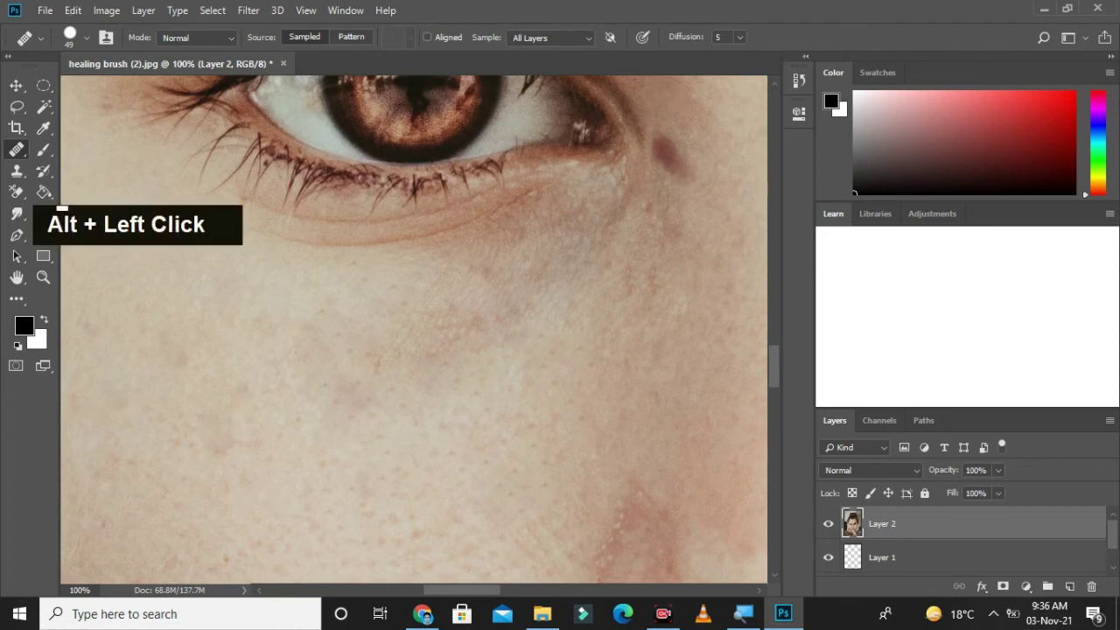
pyautogui.click(669, 151)
pyautogui.doubleClick(671, 164)
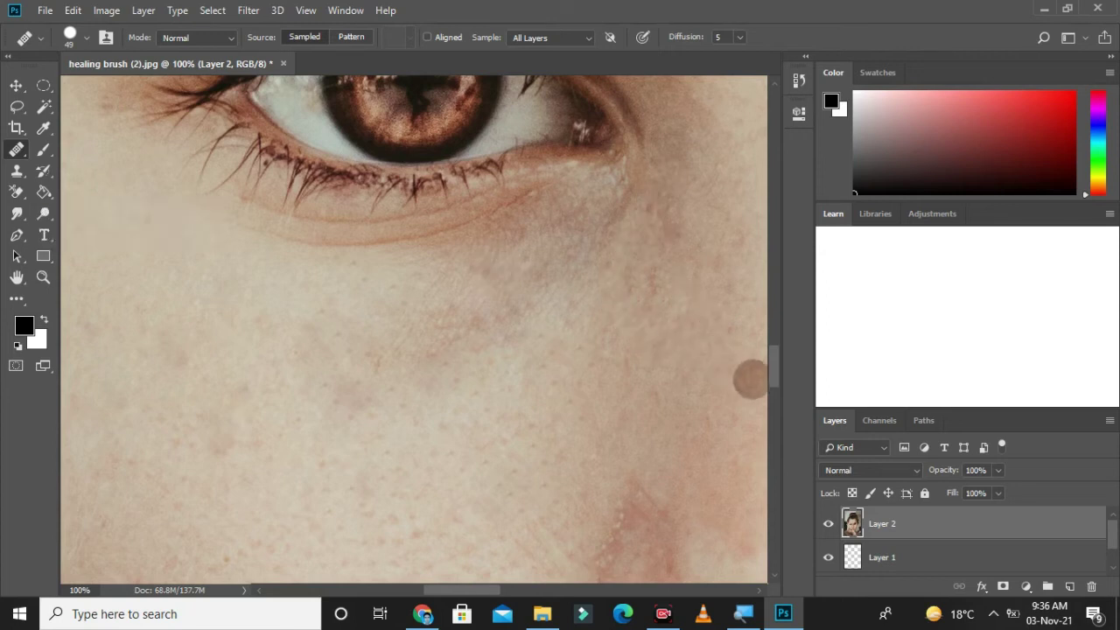
# Sample skin on the side of the nose and heal the redness and dotted texture along the nostril crease.
pyautogui.scroll(-5, 415, 330)
pyautogui.scroll(2, 414, 330)
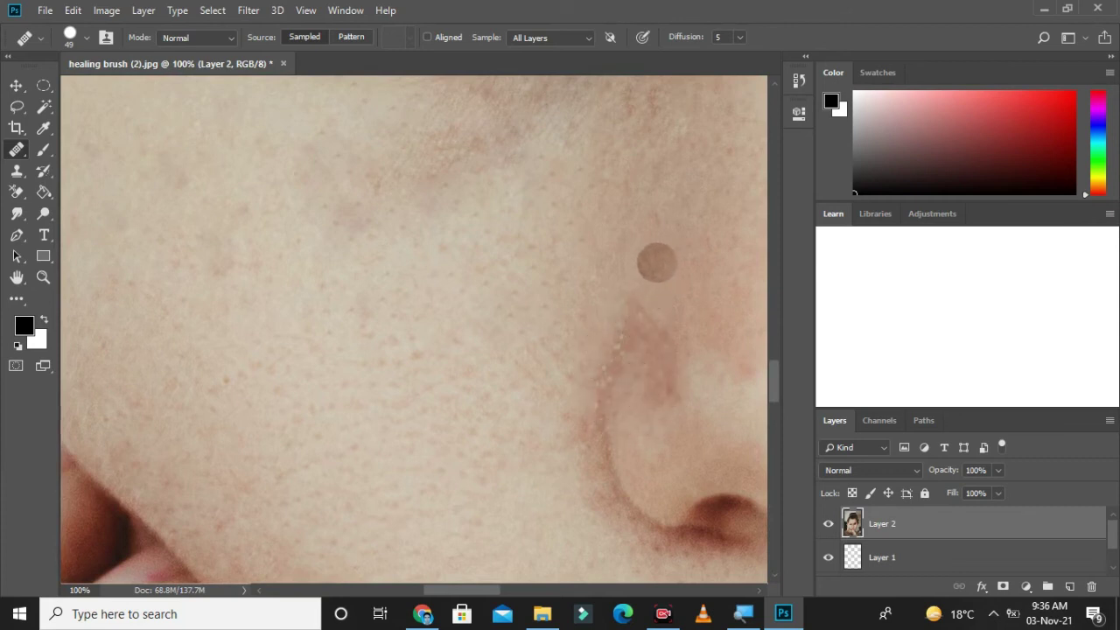
pyautogui.keyDown('alt'); pyautogui.click(657, 262); pyautogui.keyUp('alt')
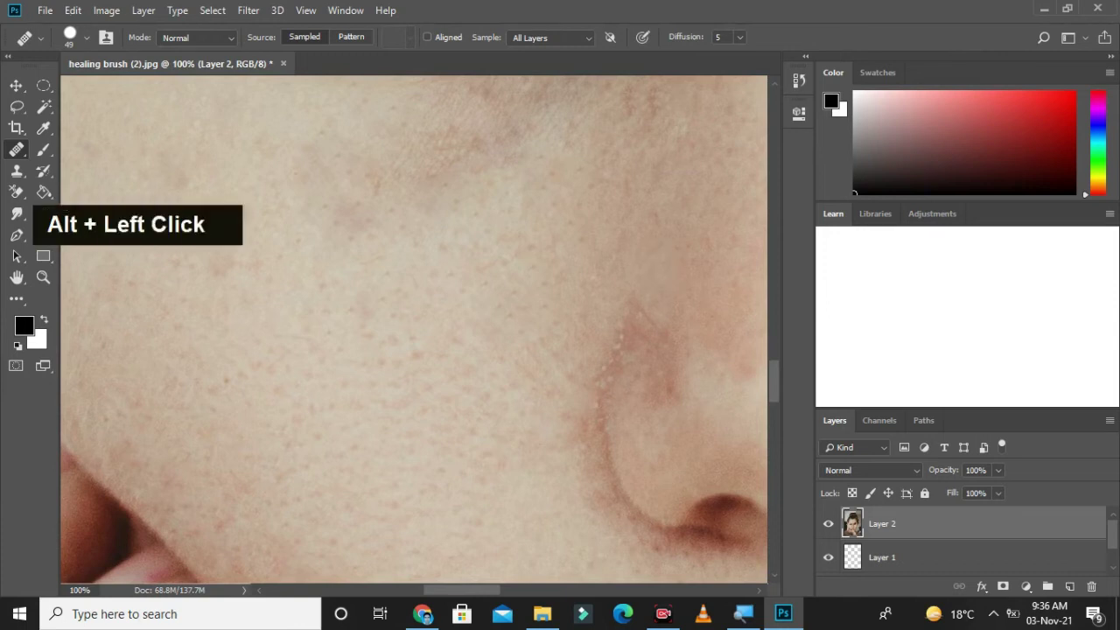
pyautogui.click(646, 316)
pyautogui.click(633, 323)
pyautogui.click(624, 344)
pyautogui.click(616, 364)
pyautogui.click(605, 400)
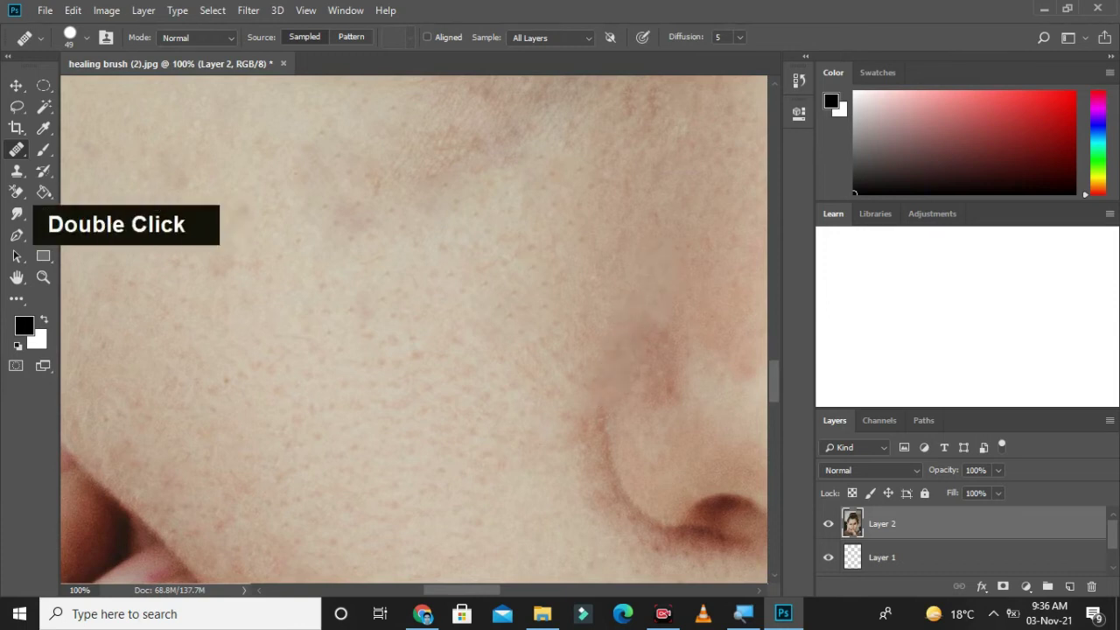
pyautogui.click(661, 368)
pyautogui.click(662, 342)
pyautogui.click(603, 415)
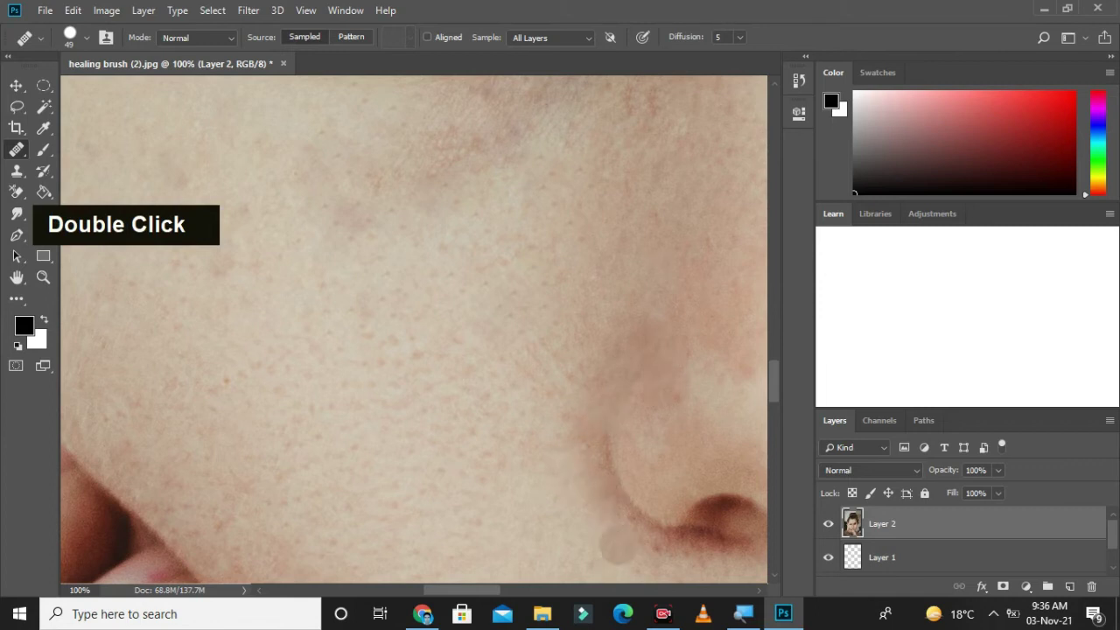
# Heal the reddish skin along the underside of the nostril with the Healing Brush.
pyautogui.click(632, 552)
pyautogui.click(682, 545)
pyautogui.click(709, 545)
pyautogui.click(736, 547)
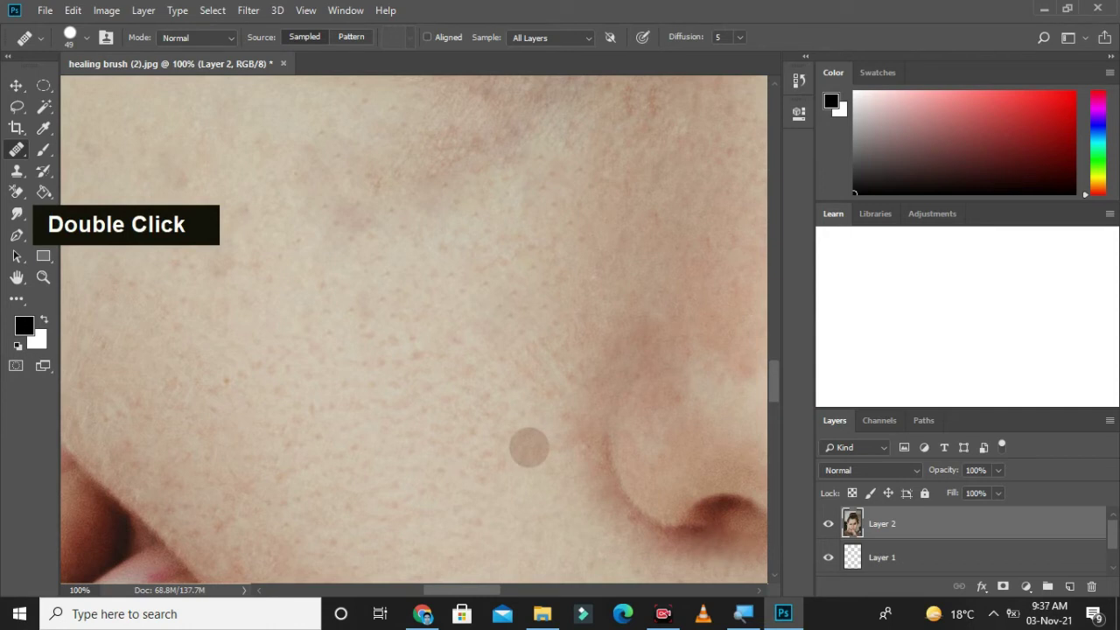
# Examine the retouched face in the full portrait at 16.67% zoom and list the available healing tools.
pyautogui.press('ctrl')
pyautogui.hotkey('ctrl', '-')
pyautogui.hotkey('ctrl', '-')
pyautogui.hotkey('ctrl', '-')
pyautogui.hotkey('ctrl', '-')
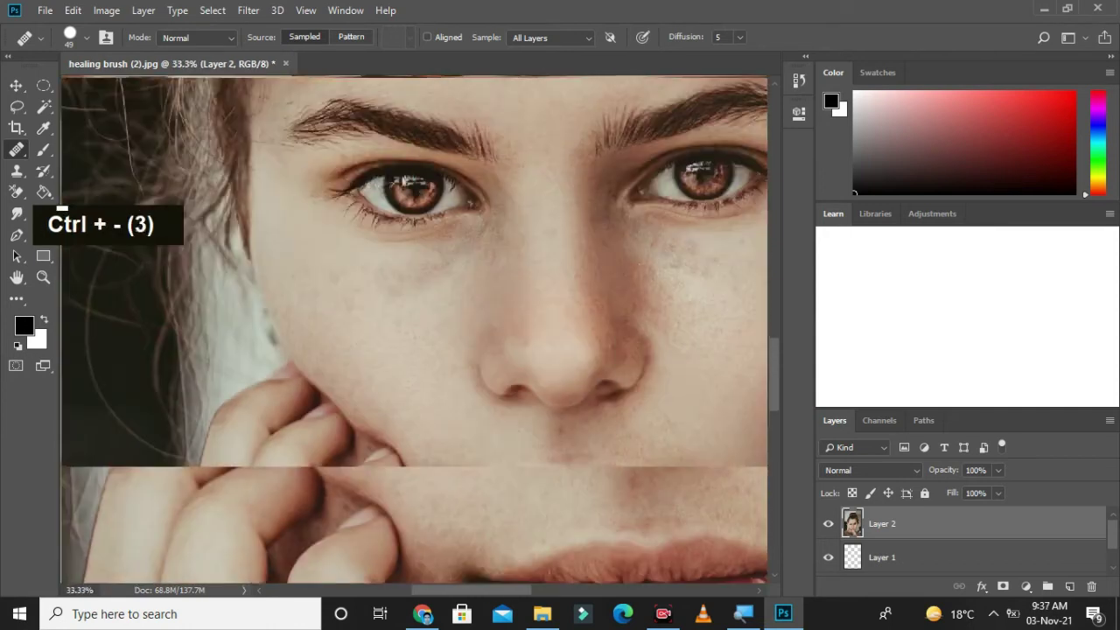
pyautogui.press('ctrl')
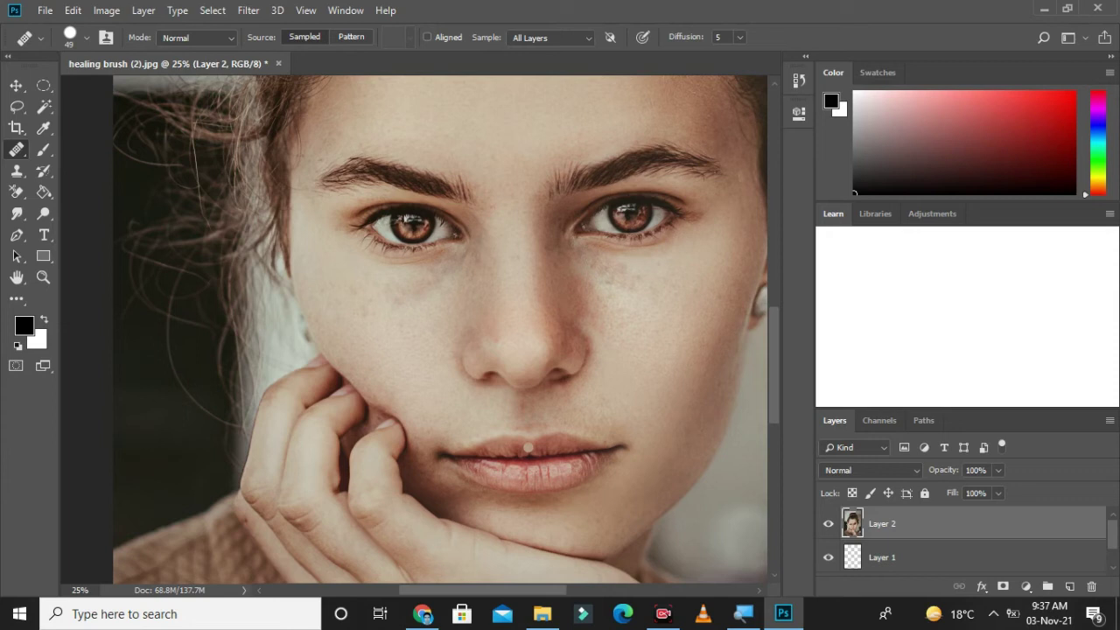
pyautogui.press('ctrl')
pyautogui.hotkey('ctrl', '-')
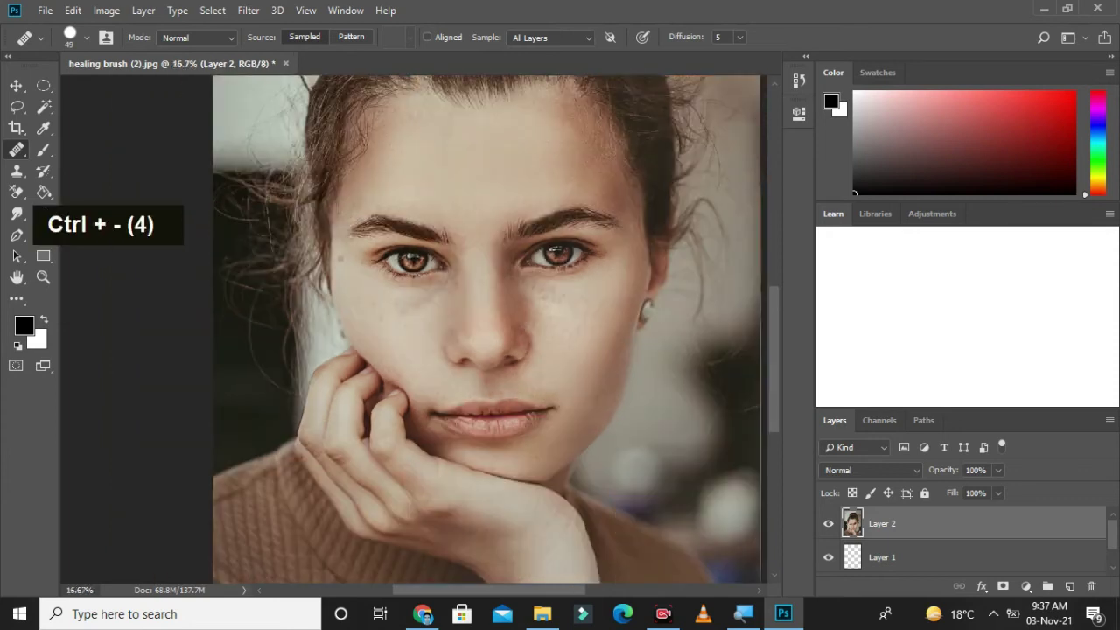
pyautogui.rightClick(17, 150)
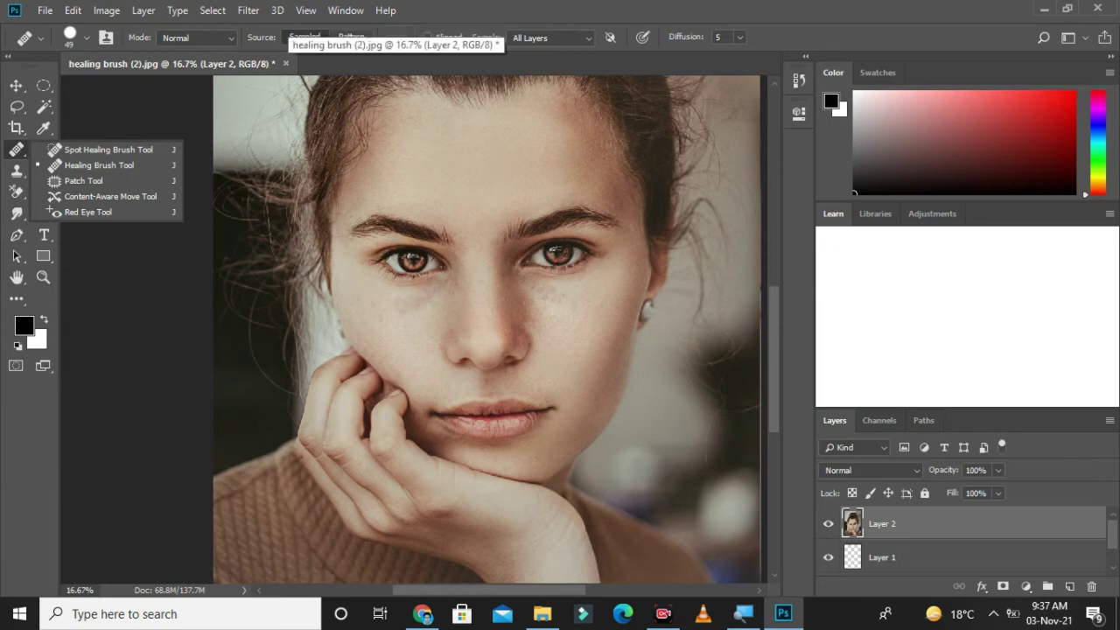
# Close the portrait without saving and open the beach photo "healing brush (3)" from the images folder in Photoshop.
pyautogui.click(285, 63)
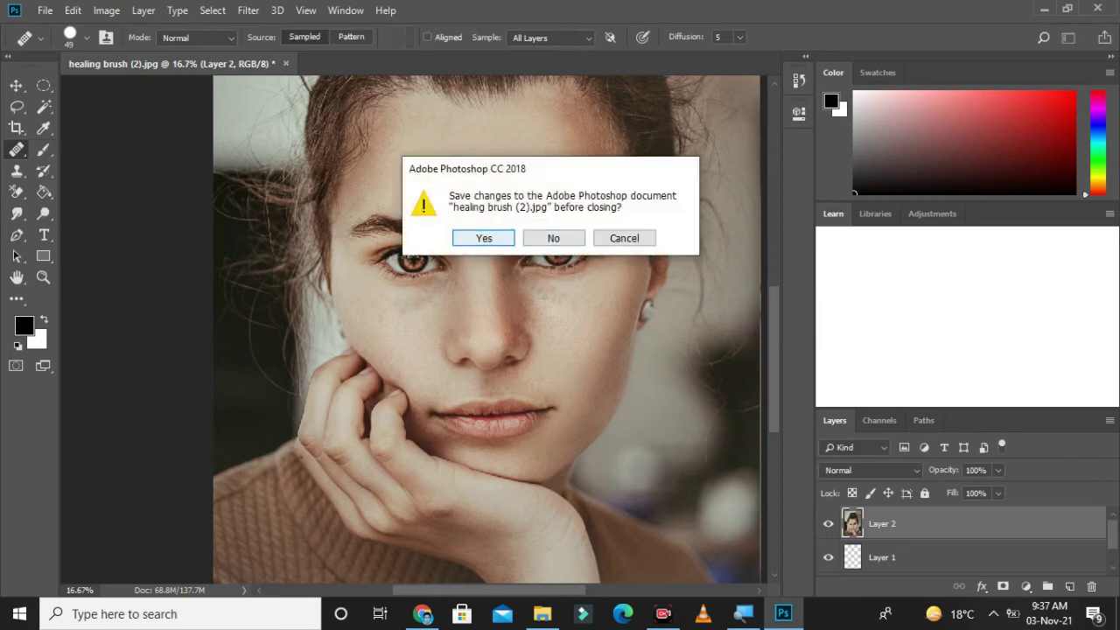
pyautogui.click(554, 238)
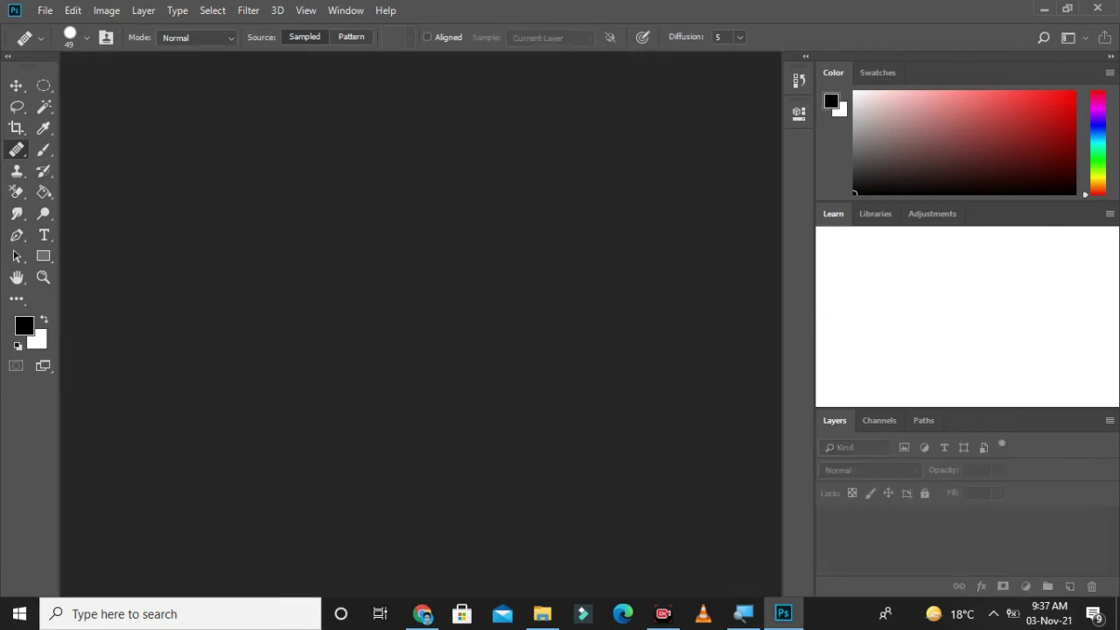
pyautogui.click(543, 613)
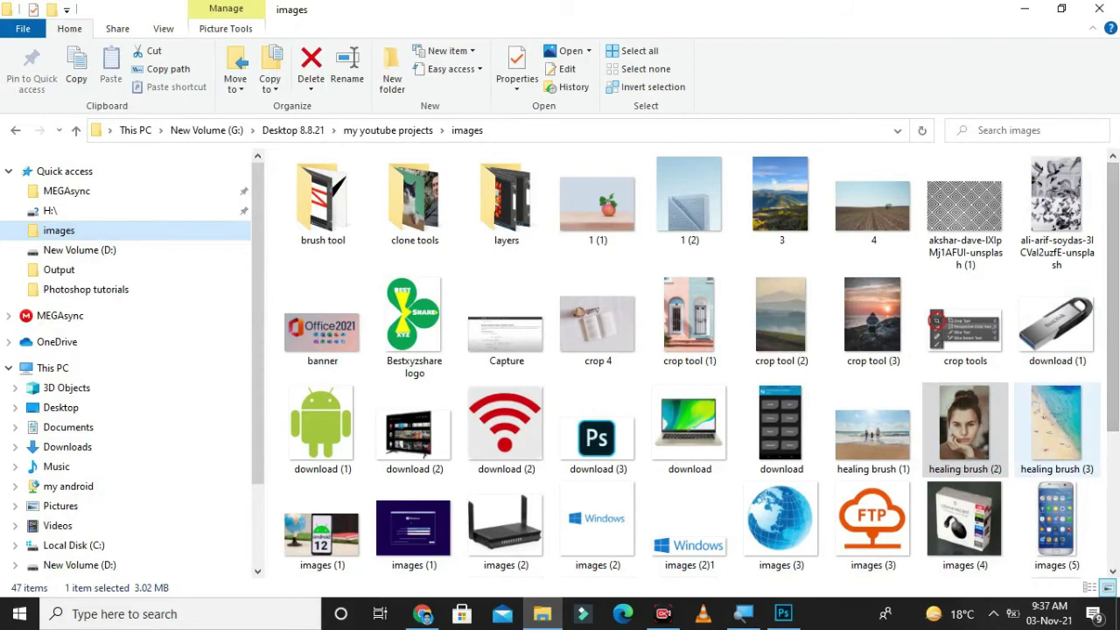
pyautogui.click(1056, 427)
pyautogui.moveTo(1057, 428)
pyautogui.mouseDown()
pyautogui.moveTo(757, 600)
pyautogui.moveTo(709, 608)
pyautogui.moveTo(784, 613)
pyautogui.moveTo(385, 317)
pyautogui.mouseUp()
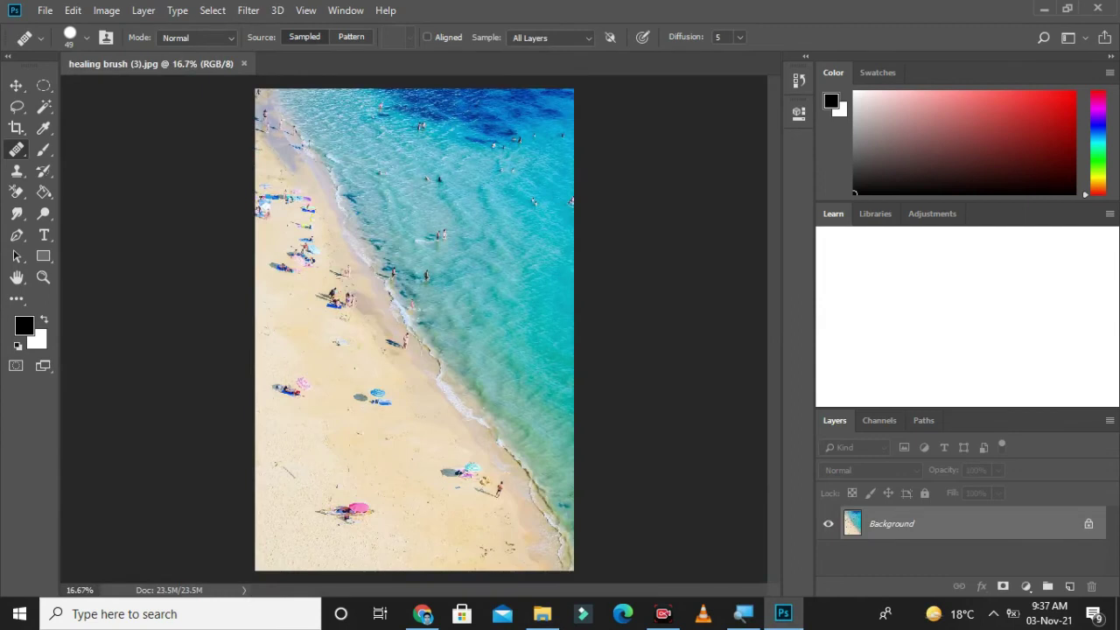
# Examine the swimmers in the sea at 50% zoom, along with the healing tool list and the Clone Source settings.
pyautogui.hotkey('ctrl', '=')
pyautogui.hotkey('ctrl', '=')
pyautogui.hotkey('ctrl', '=')
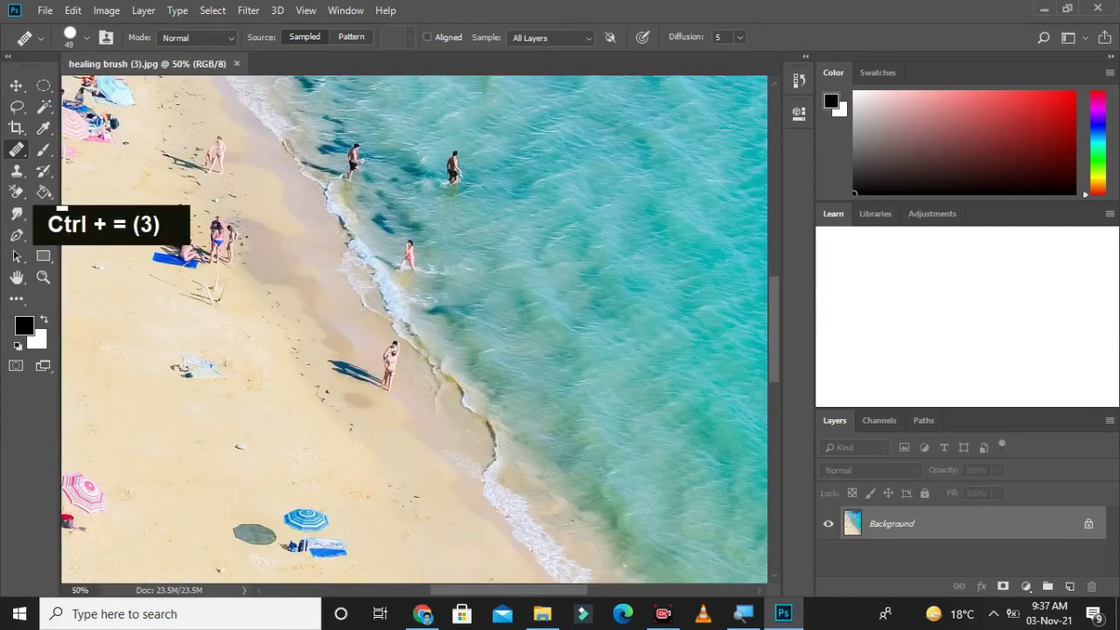
pyautogui.press('ctrl')
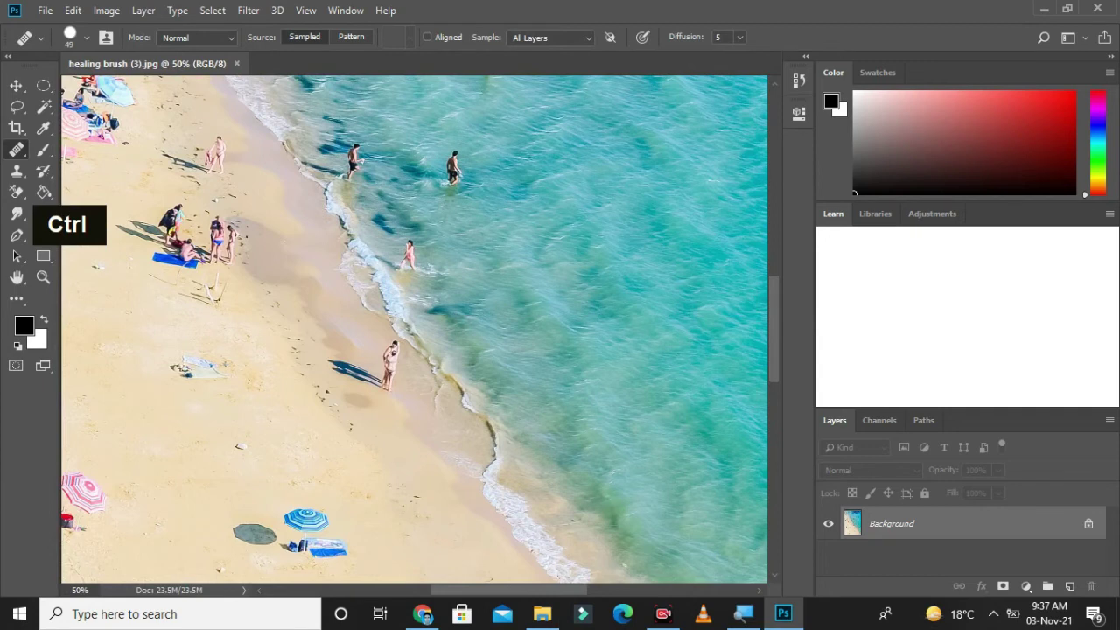
pyautogui.scroll(10, 415, 329)
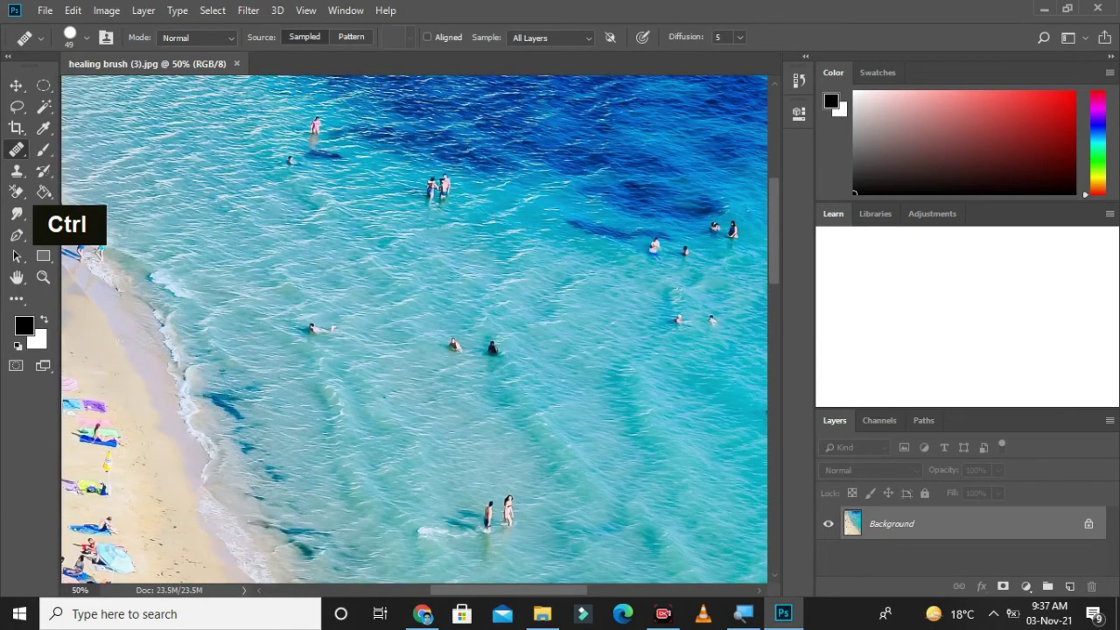
pyautogui.press('space')
pyautogui.moveTo(415, 329); pyautogui.dragTo(179, 348)
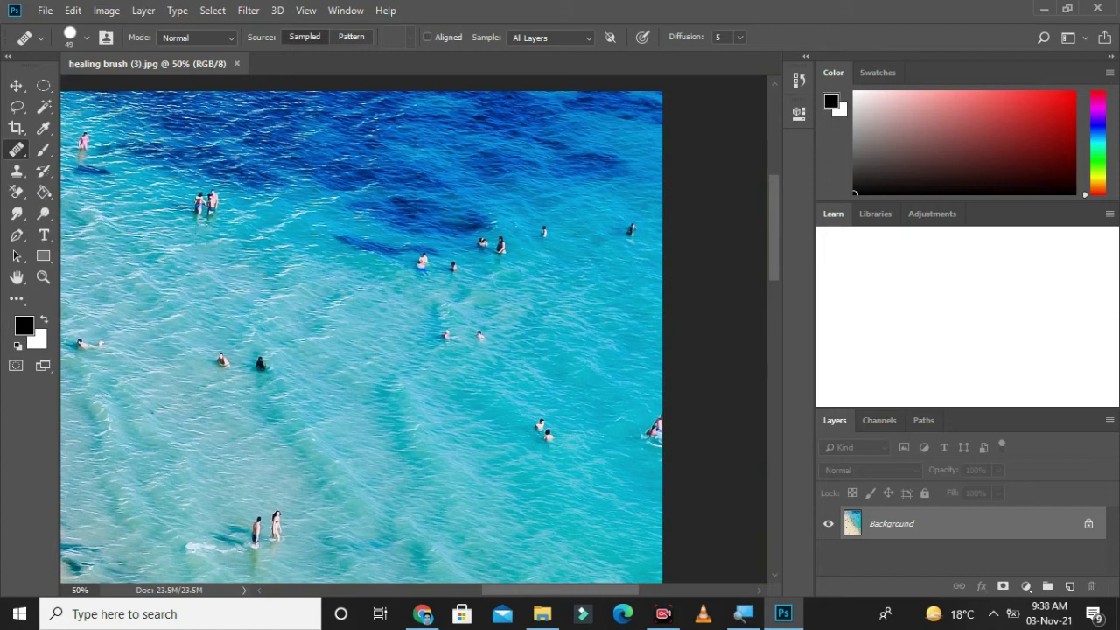
pyautogui.rightClick(17, 148)
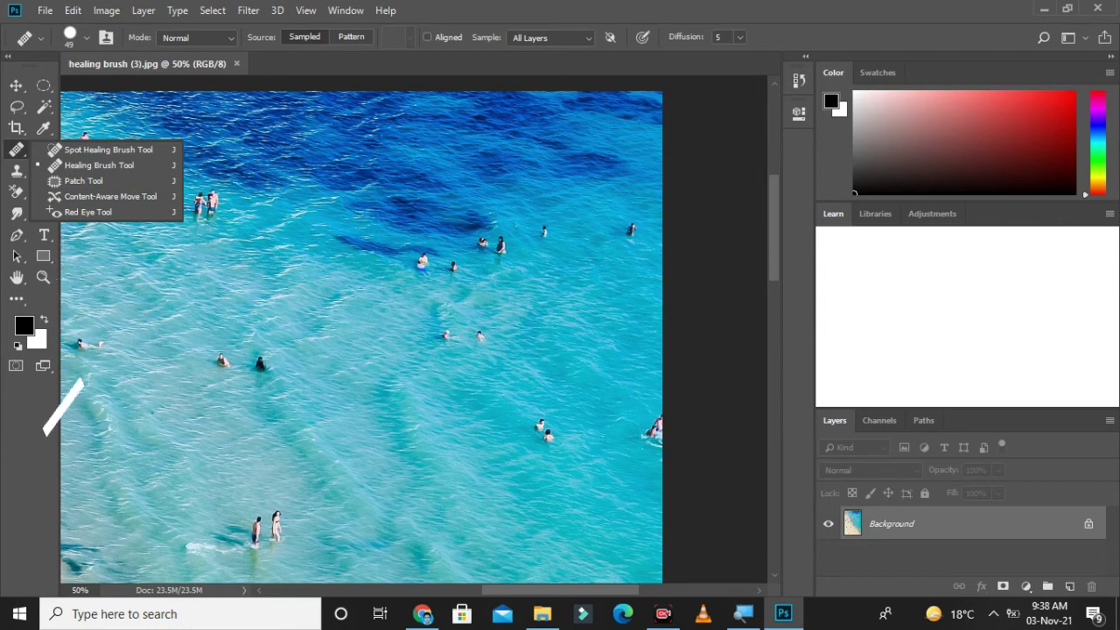
pyautogui.press('Escape')
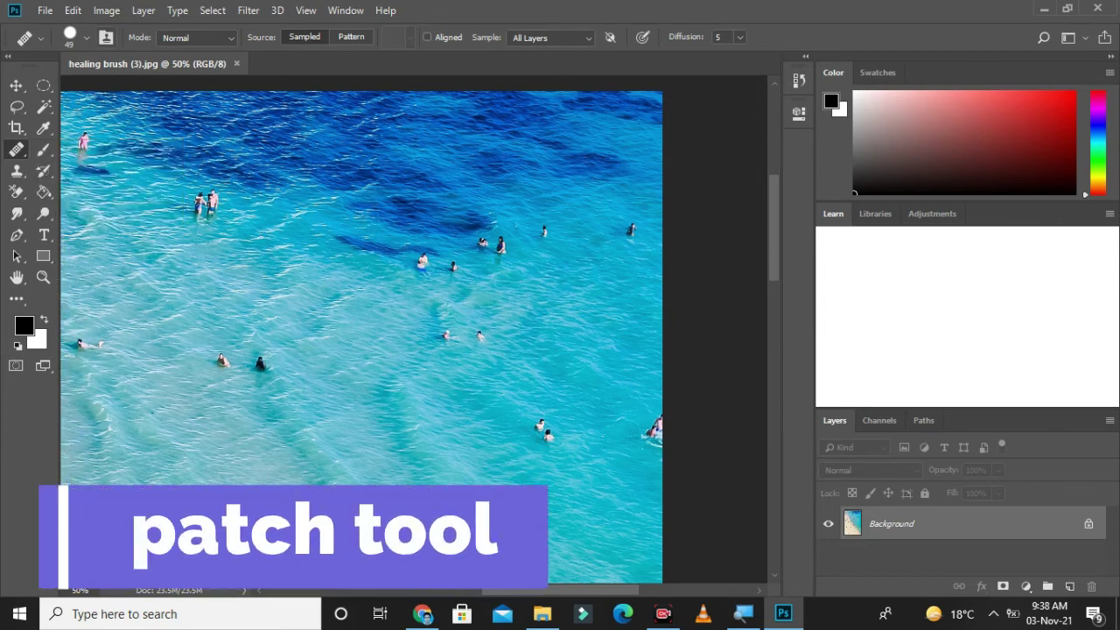
pyautogui.click(106, 37)
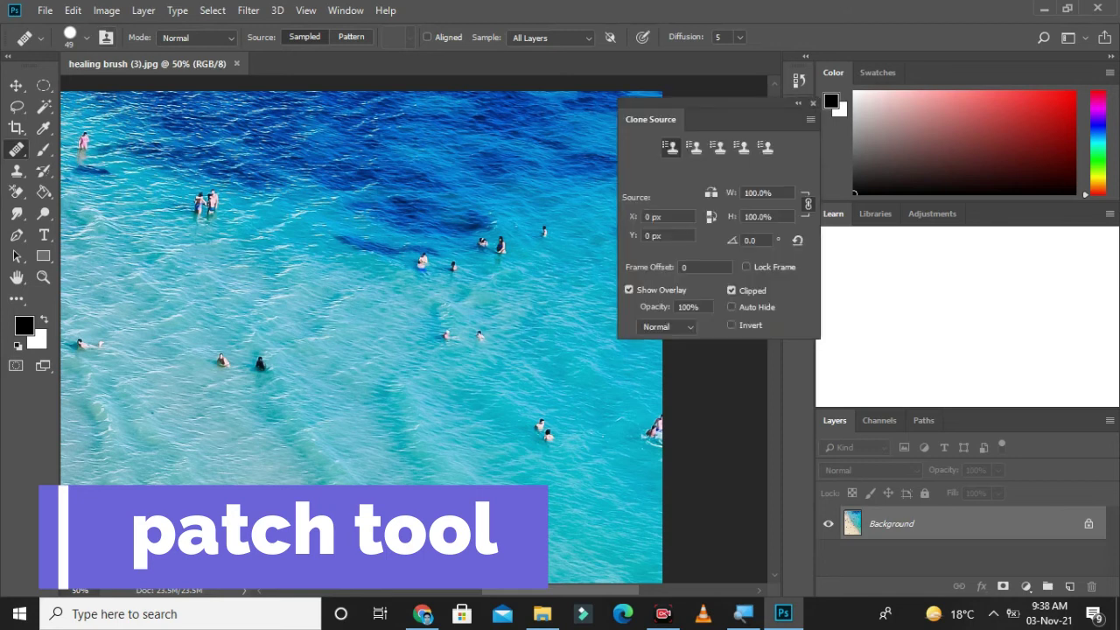
pyautogui.click(813, 103)
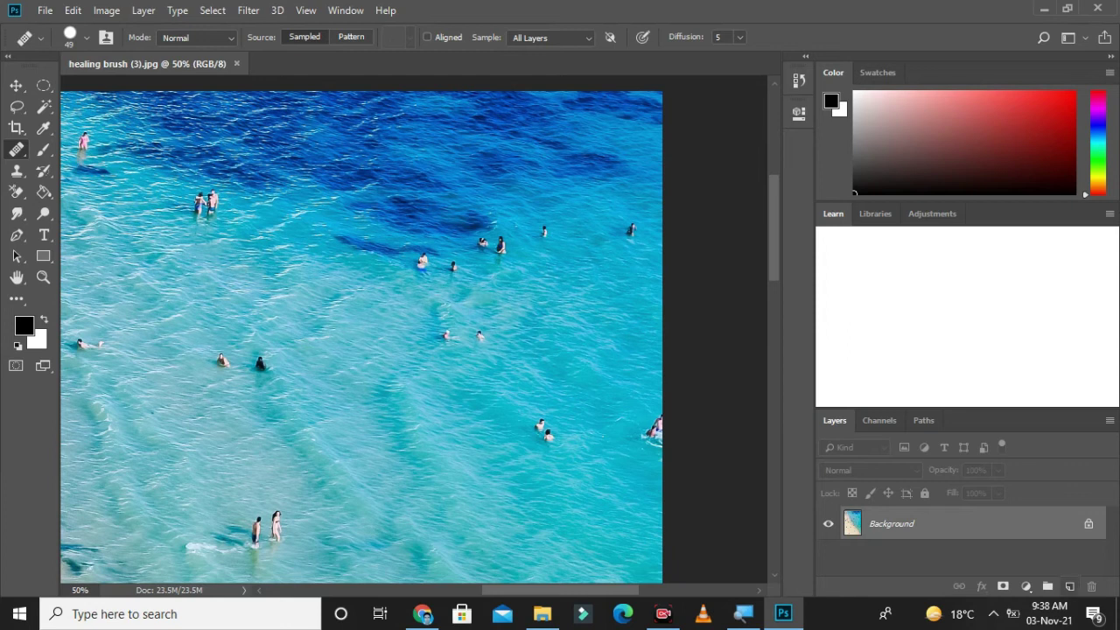
# Add an empty layer above the Background and set the Healing Brush to sample All Layers.
pyautogui.click(1069, 586)
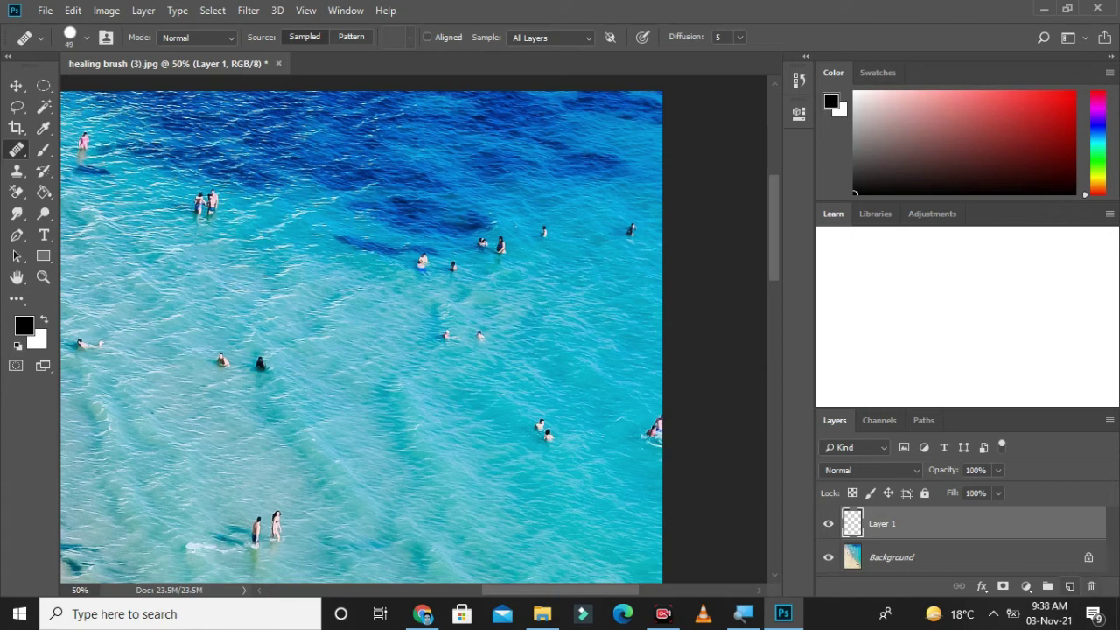
pyautogui.click(551, 37)
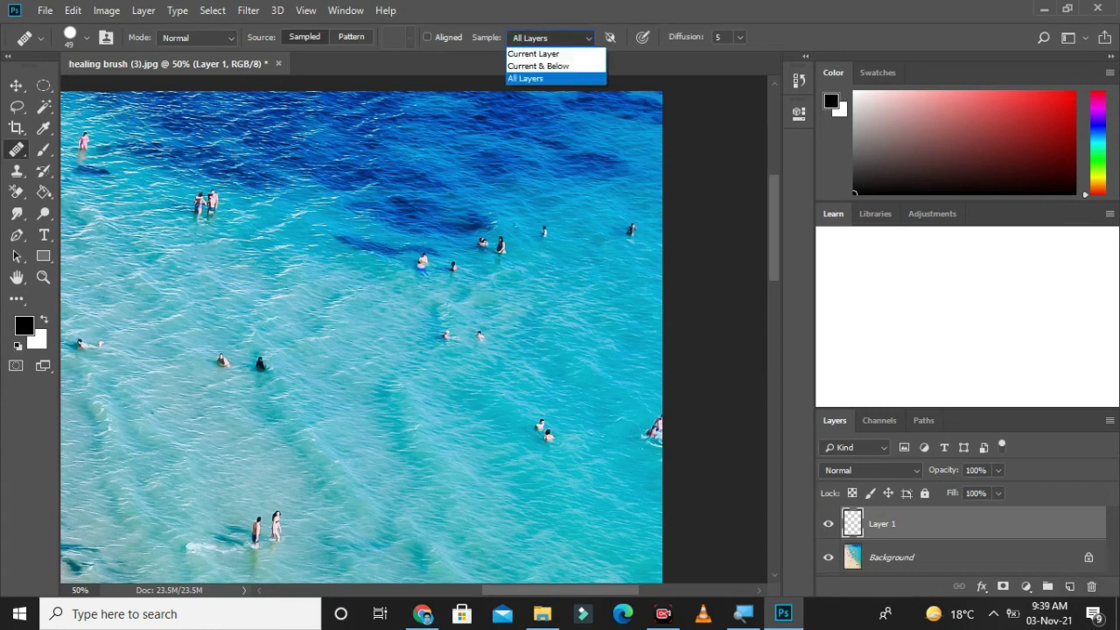
pyautogui.press('Return')
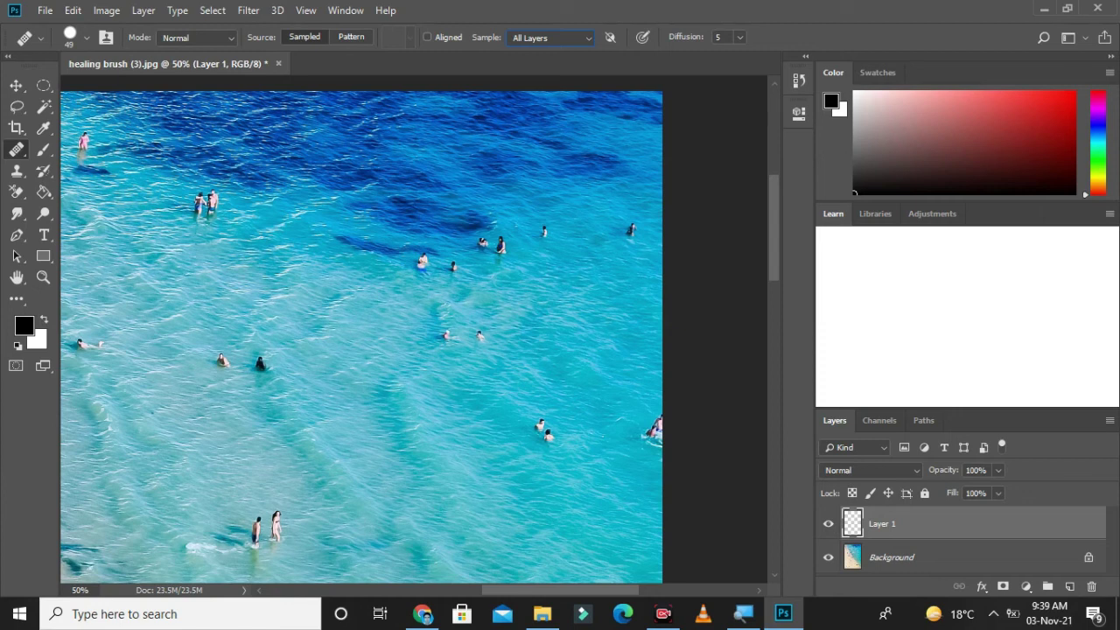
pyautogui.click(549, 37)
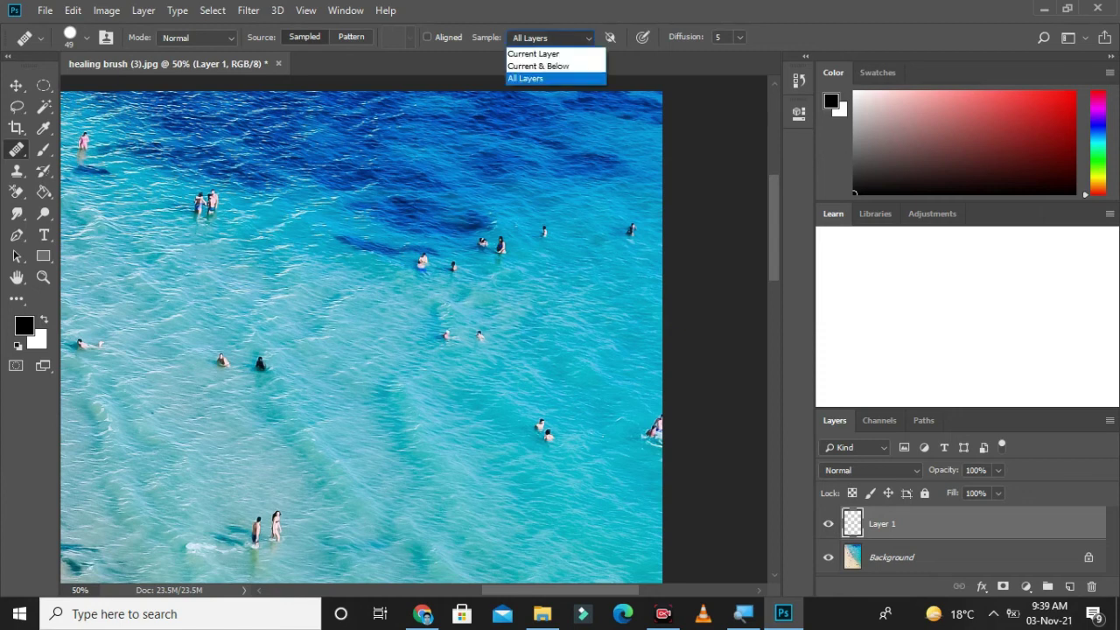
pyautogui.click(533, 53)
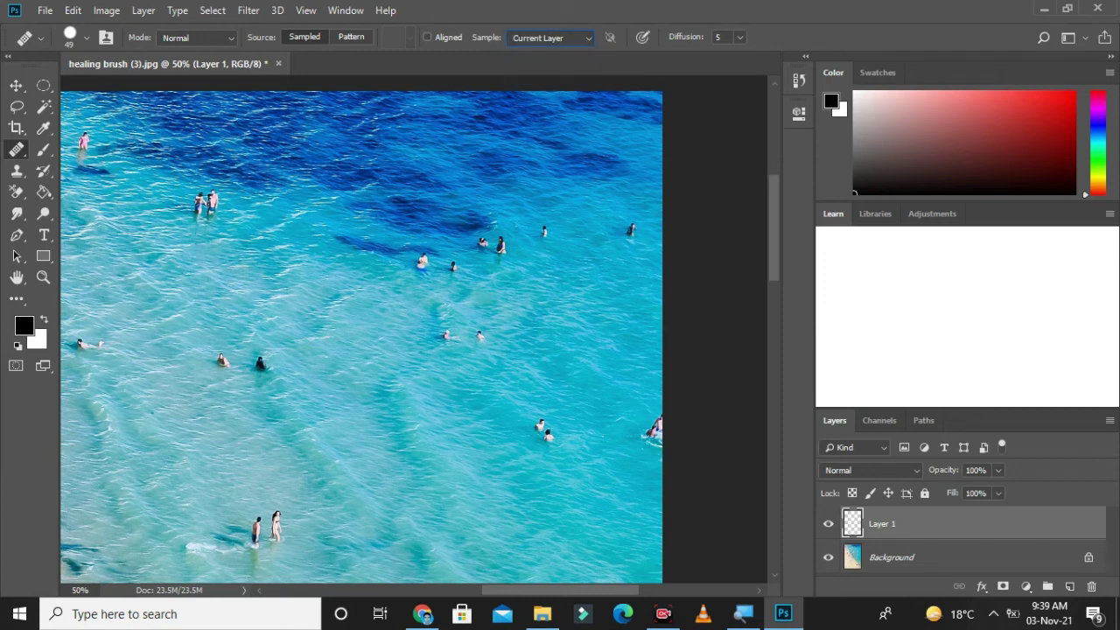
pyautogui.click(550, 38)
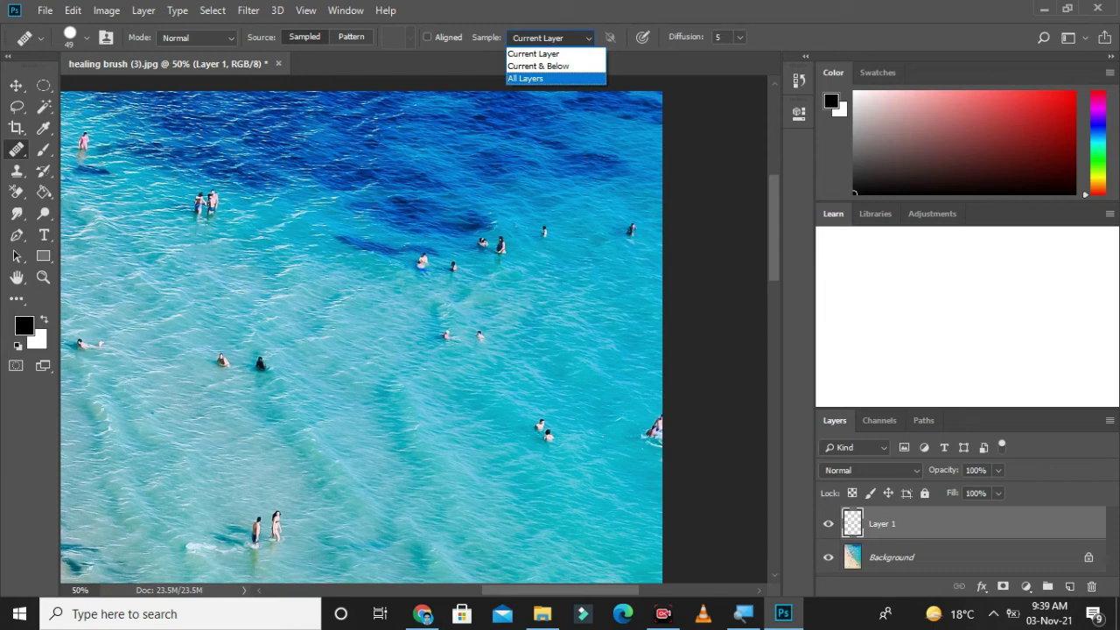
pyautogui.click(525, 78)
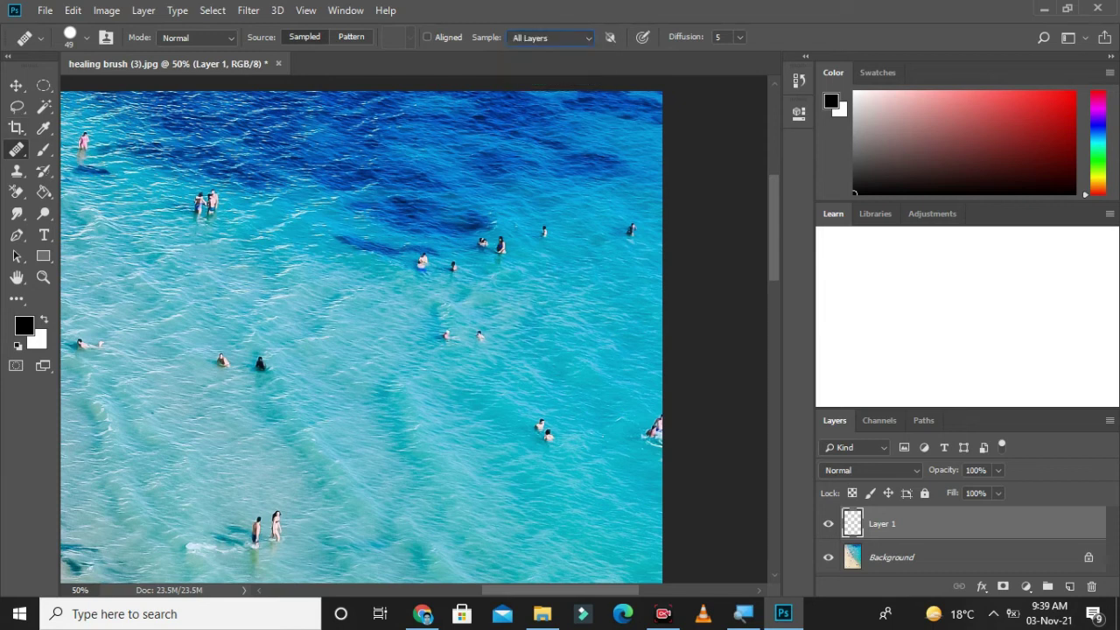
# Choose the Patch Tool, outline the two swimmers near the sea's right edge, and try to patch them on the empty layer.
pyautogui.rightClick(17, 149)
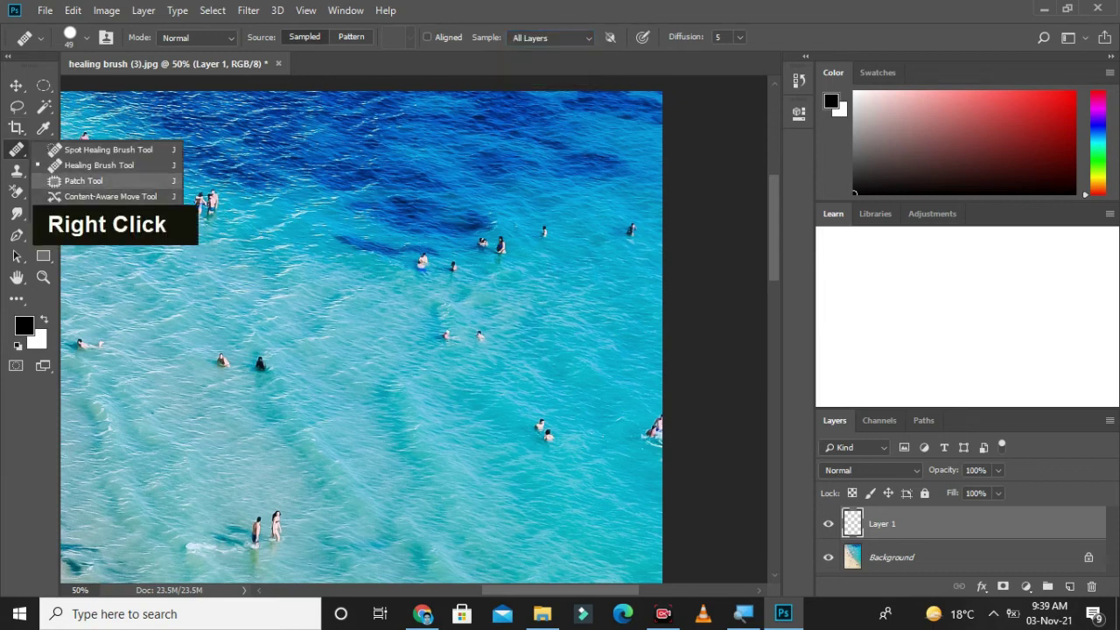
pyautogui.click(83, 181)
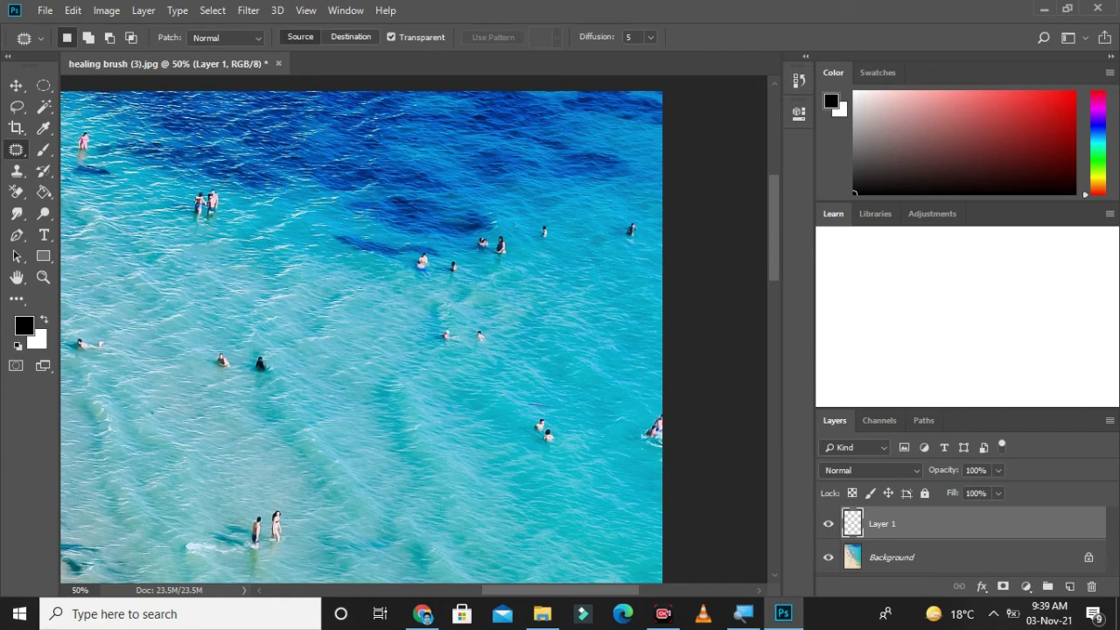
pyautogui.moveTo(541, 447); pyautogui.dragTo(533, 405)
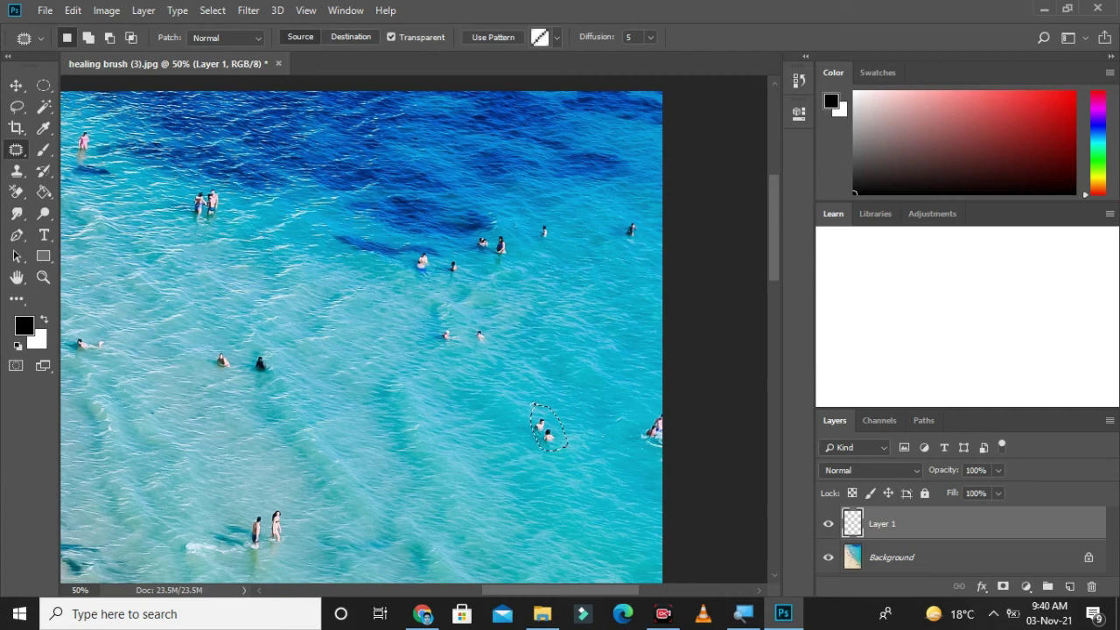
pyautogui.click(549, 430)
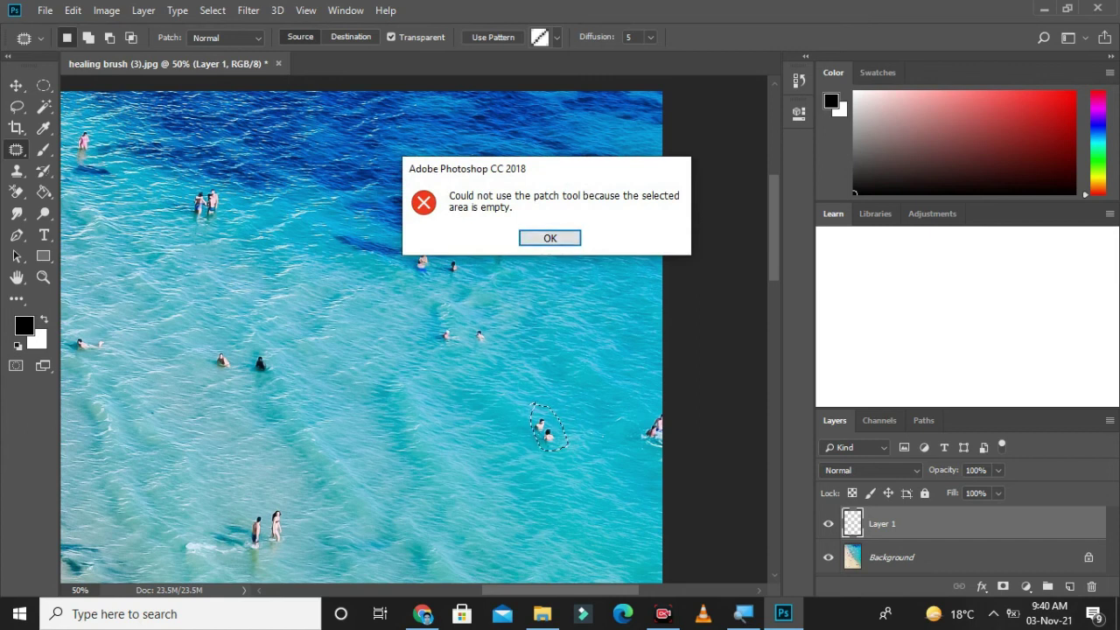
pyautogui.press('Return')
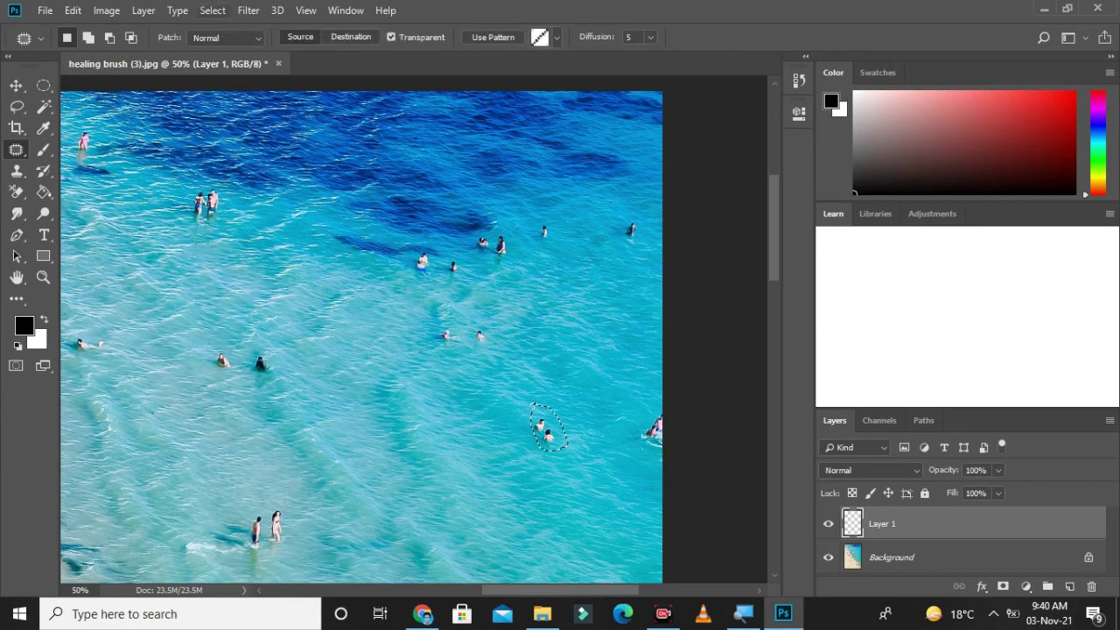
# Apply the merged image to Layer 1 inside the swimmers' selection with Normal blending at 100% opacity.
pyautogui.click(106, 11)
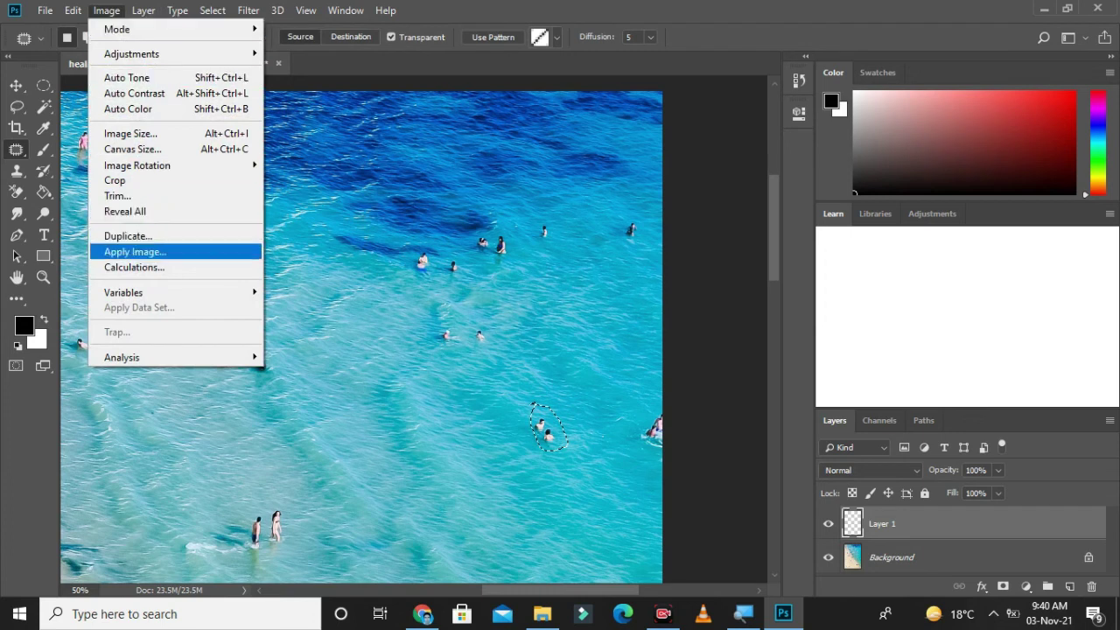
pyautogui.click(135, 251)
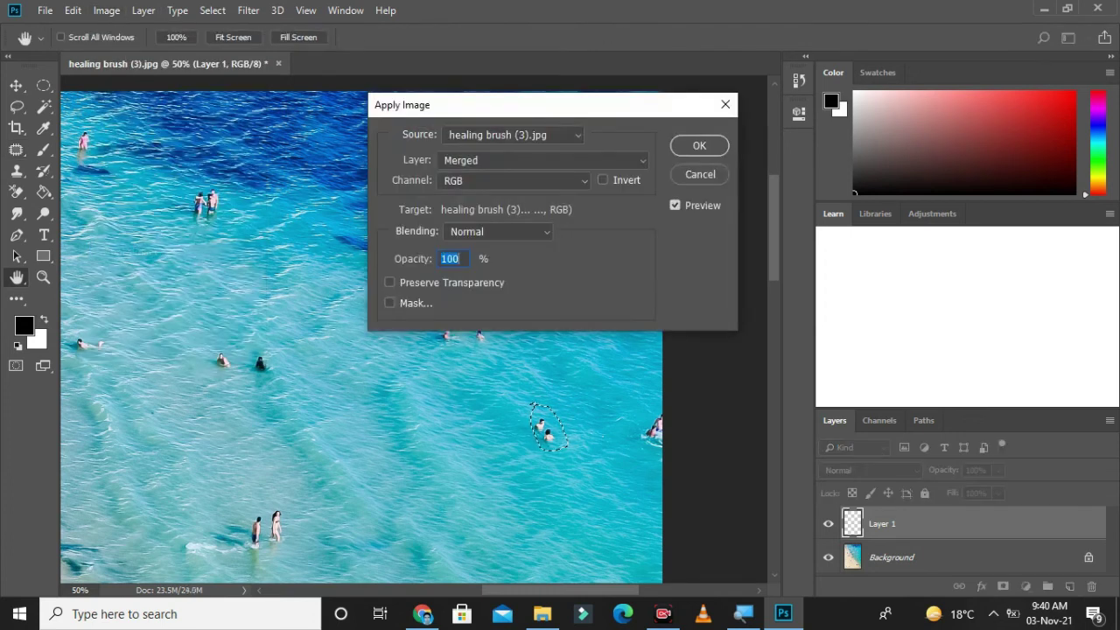
pyautogui.press('Return')
pyautogui.press('j')
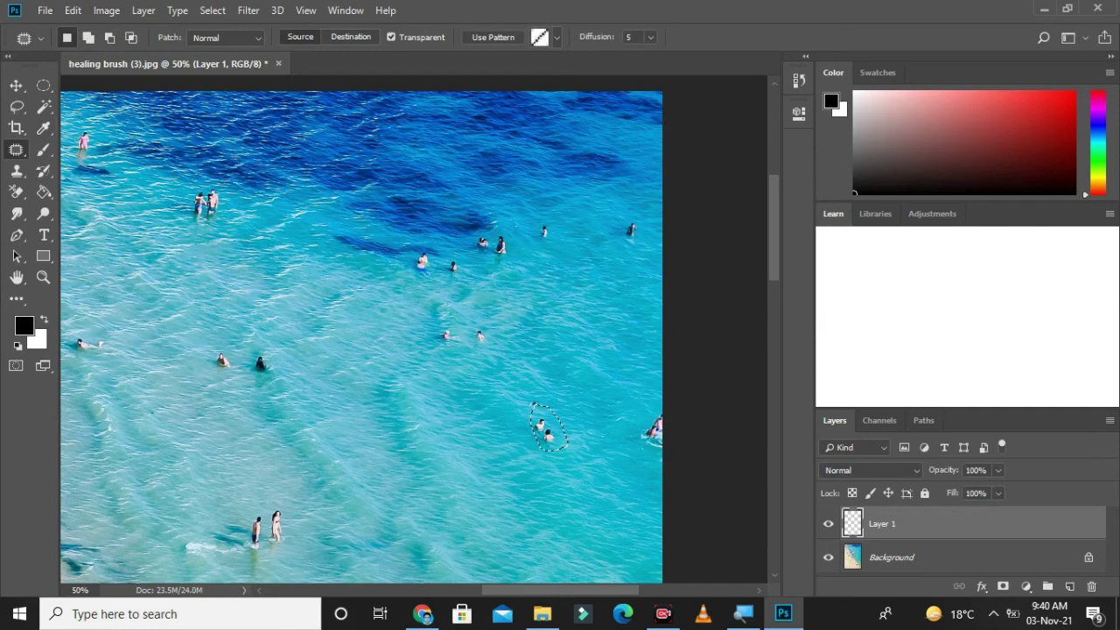
# Add another empty layer above Layer 1 and open the Apply Image settings for it without applying them.
pyautogui.click(1069, 587)
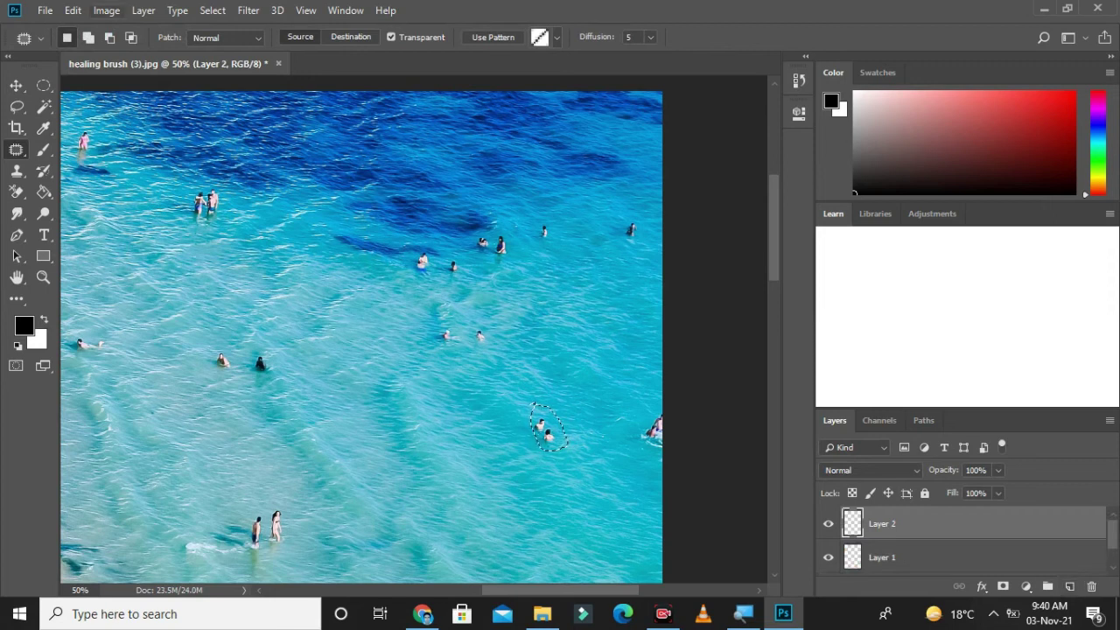
pyautogui.click(106, 10)
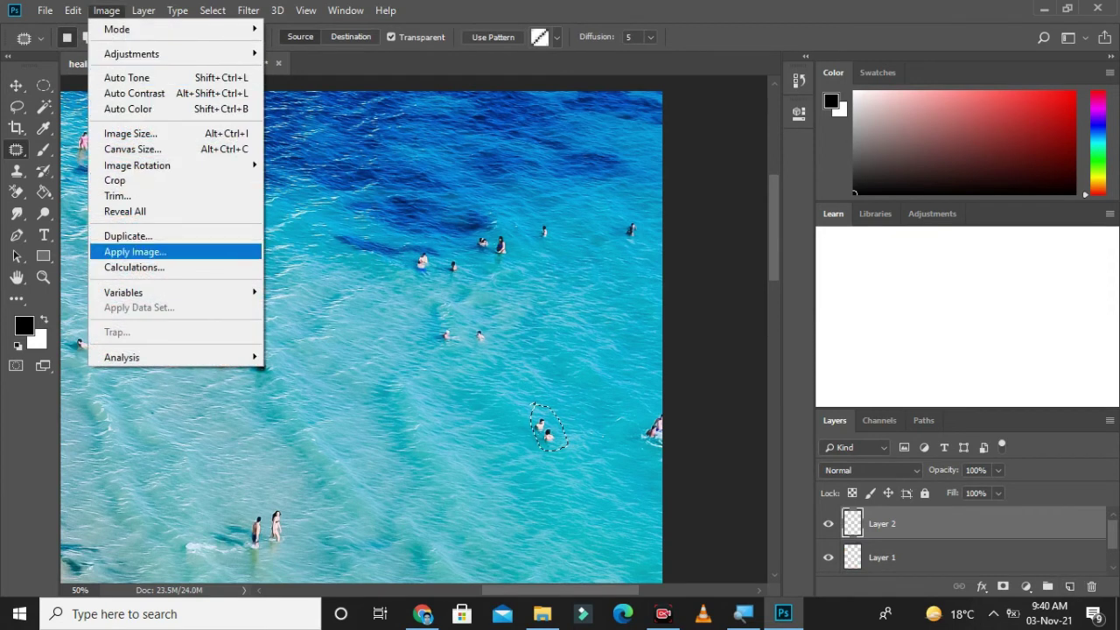
pyautogui.click(135, 251)
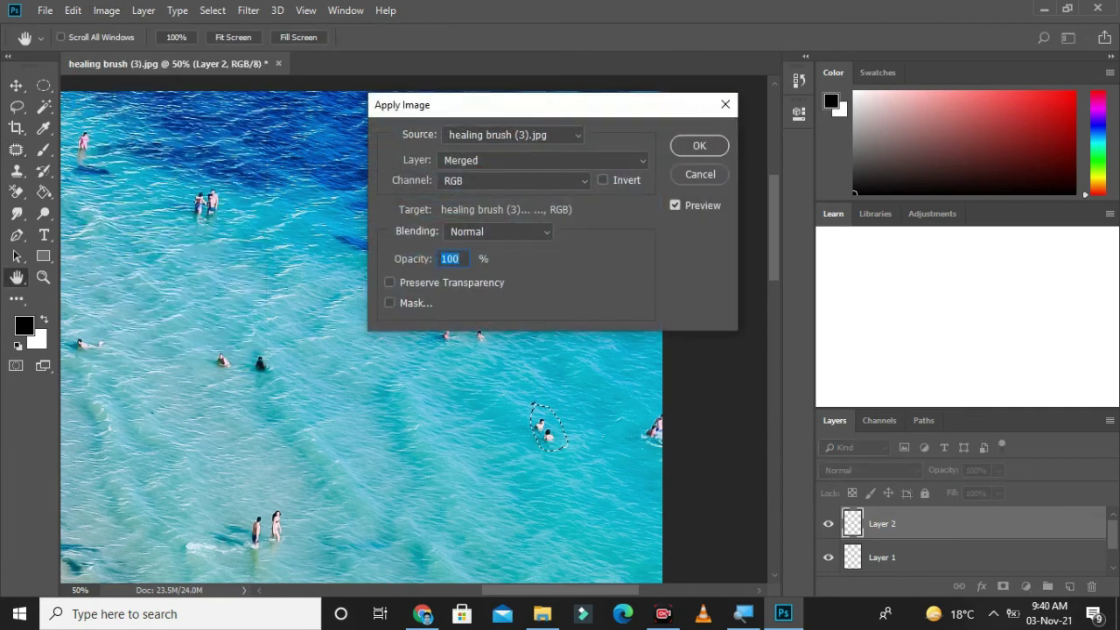
pyautogui.click(725, 104)
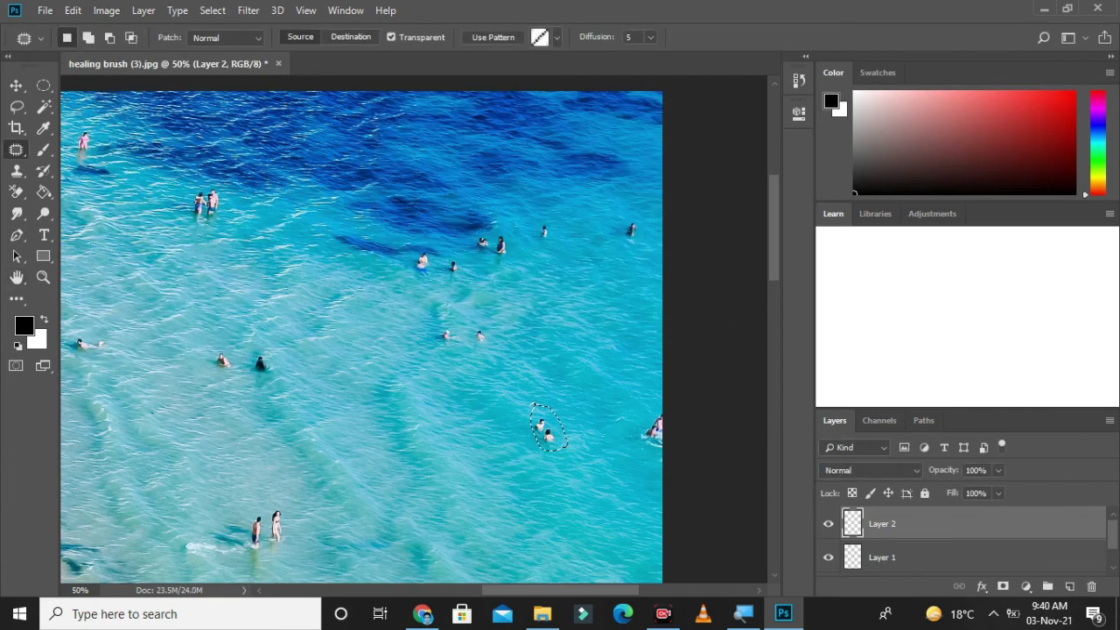
# Apply the merged image to the Background layer's selected area at 100% opacity and try to copy that area to a new layer.
pyautogui.scroll(-1, 962, 540)
pyautogui.click(962, 560)
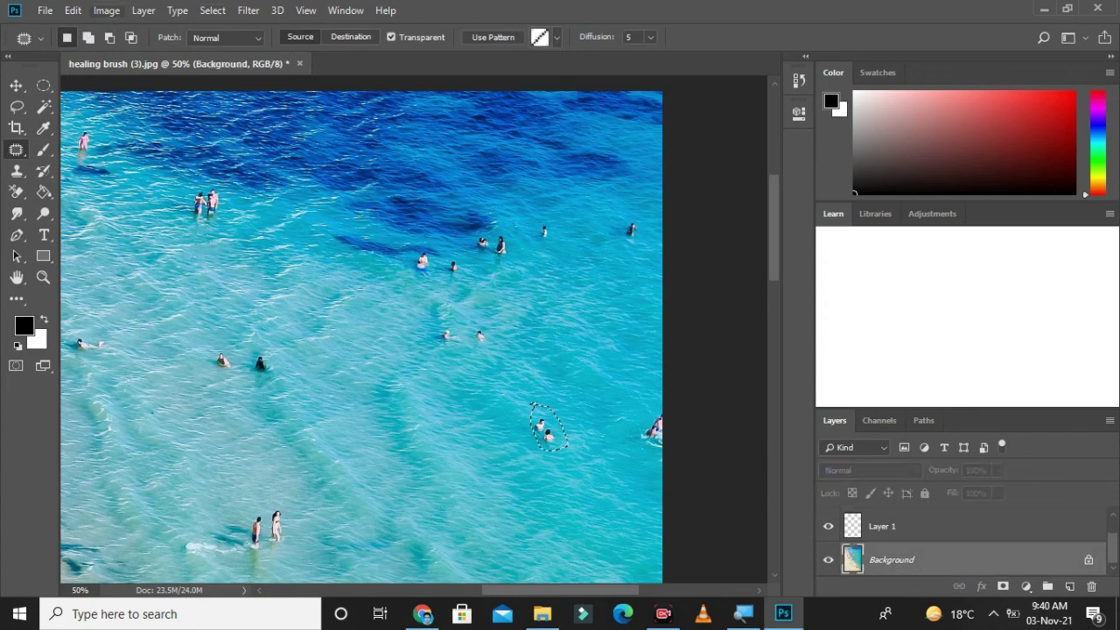
pyautogui.click(106, 10)
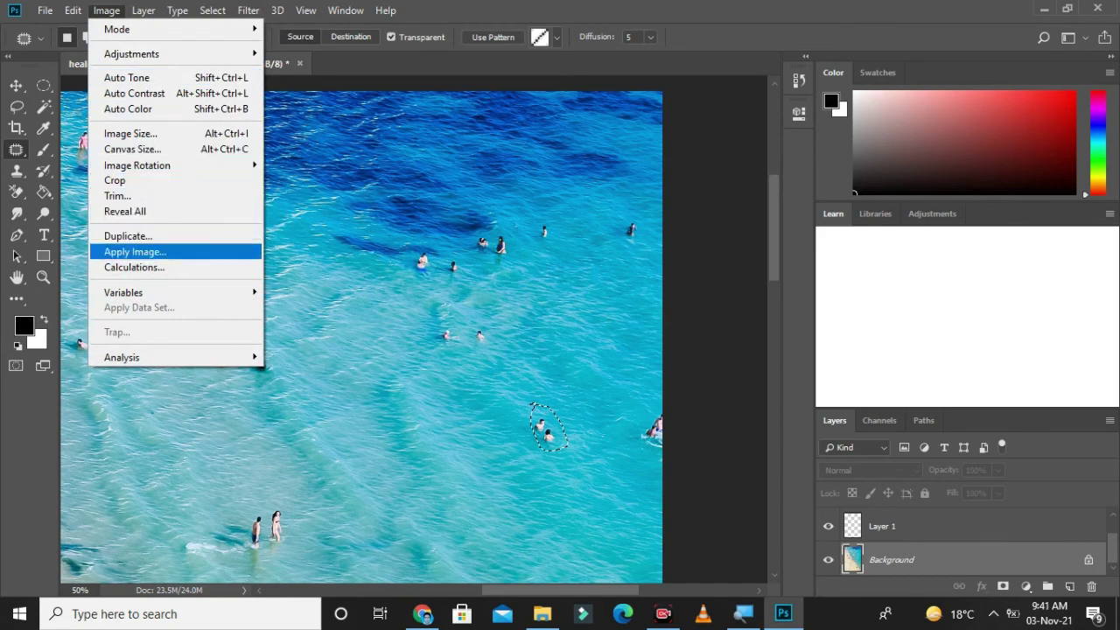
pyautogui.click(135, 252)
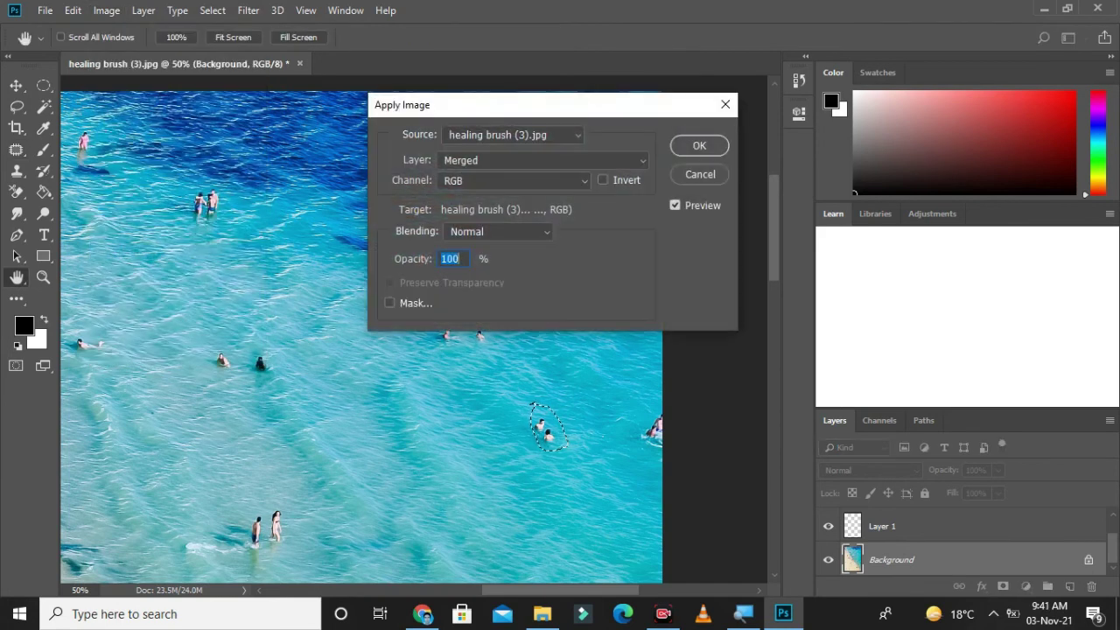
pyautogui.press('Return')
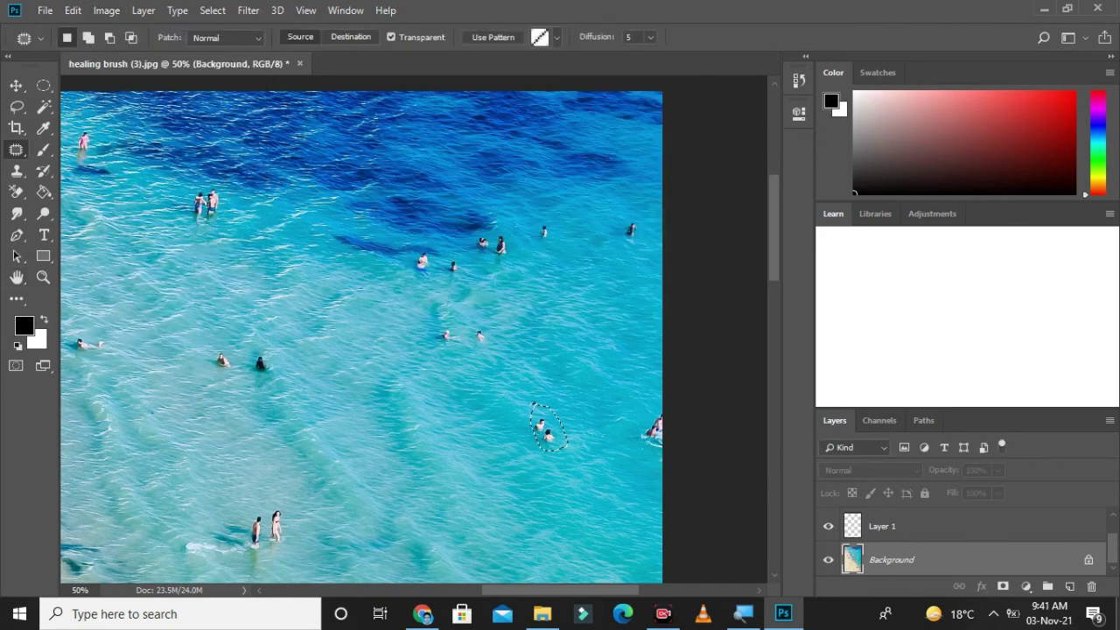
pyautogui.hotkey('ctrl', 'j')
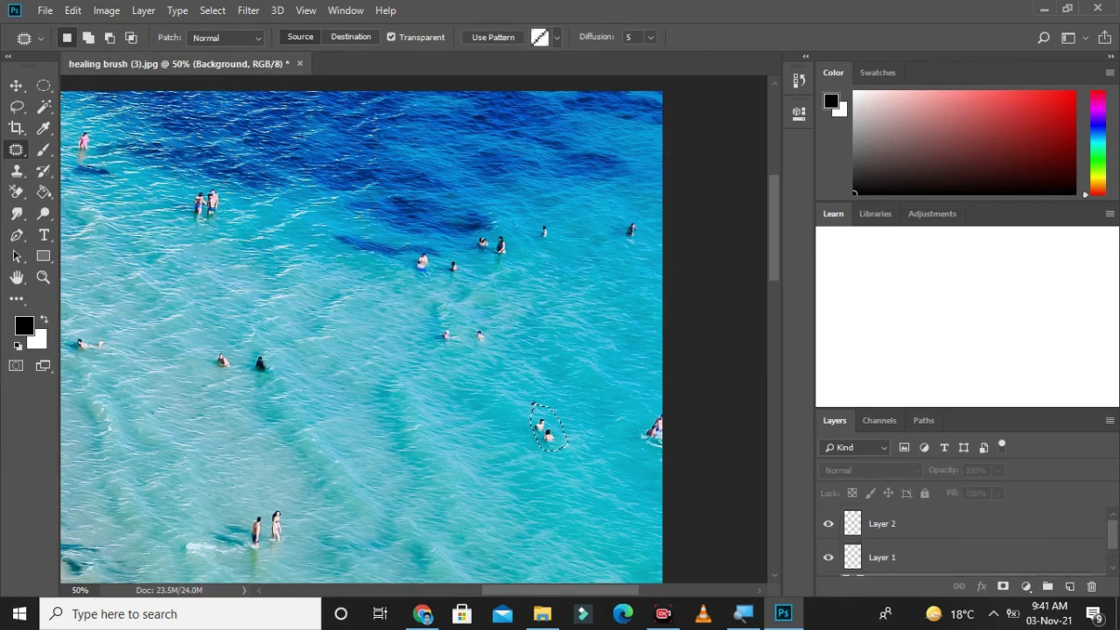
pyautogui.press('F10')
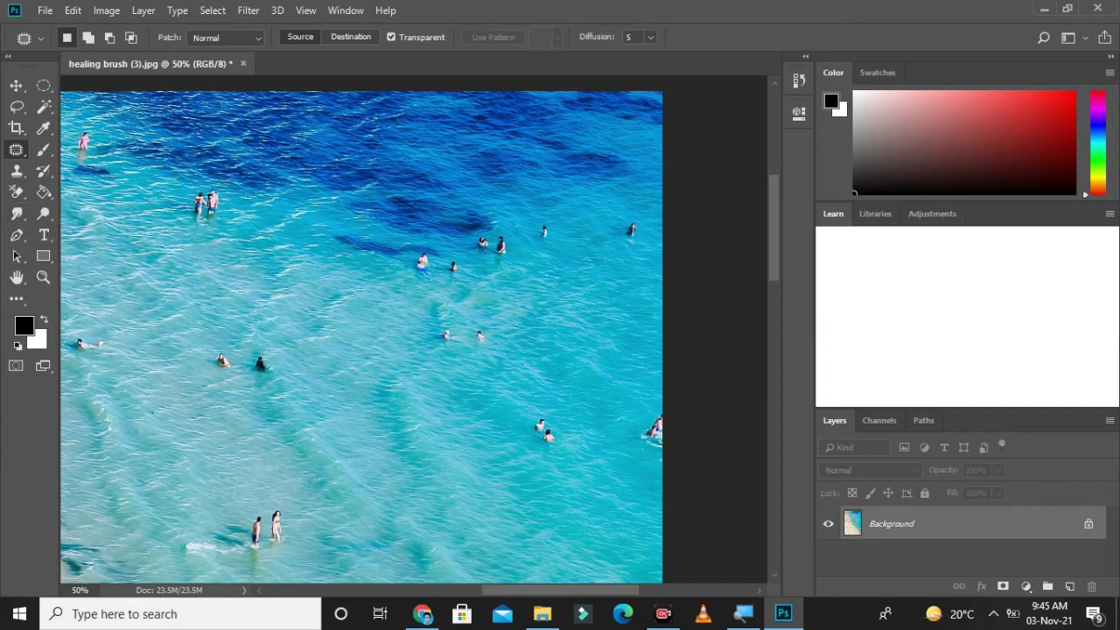
# Add an empty layer above the Background and delete it.
pyautogui.click(1070, 587)
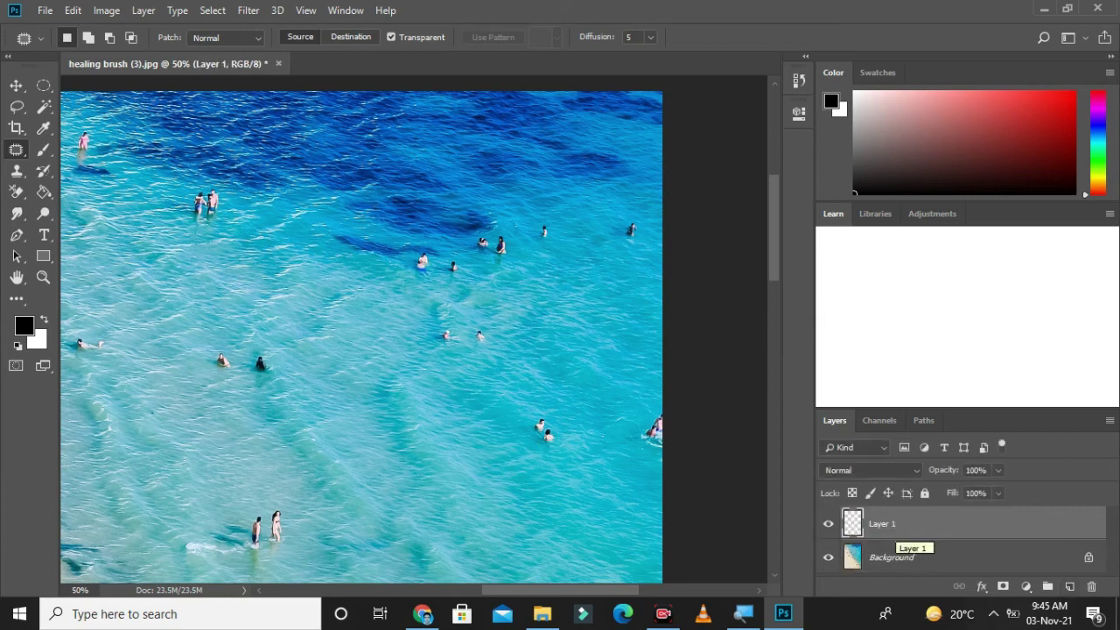
pyautogui.moveTo(882, 524); pyautogui.dragTo(1091, 587)
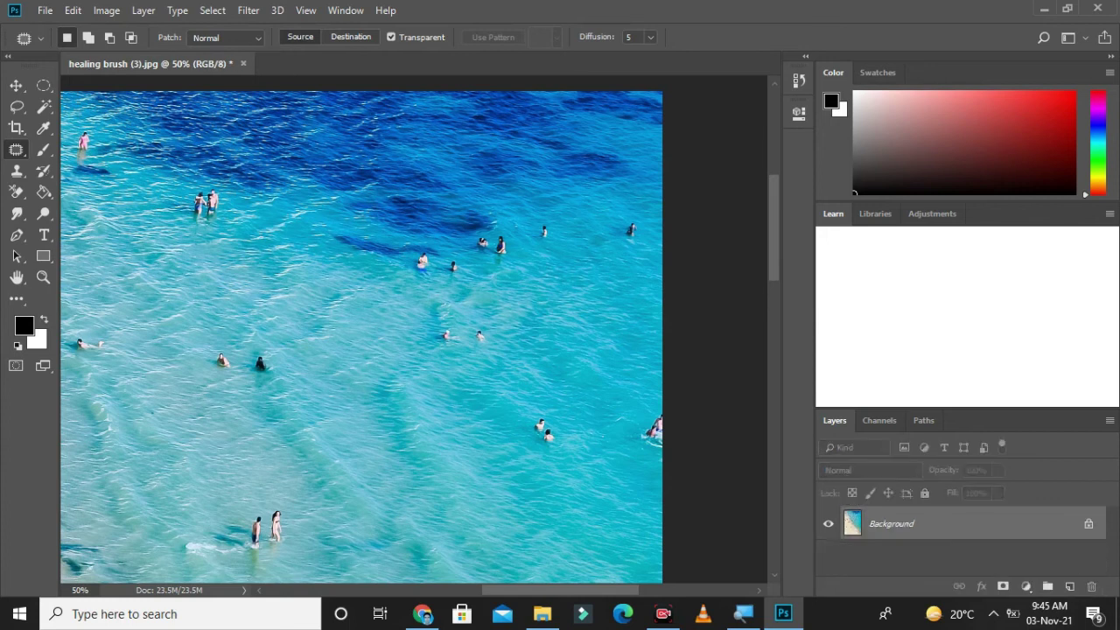
# Duplicate the Background layer and try patching the lower swimmer pair near the photo's right edge with Transparent on.
pyautogui.press('ctrl')
pyautogui.hotkey('ctrl', 'j')
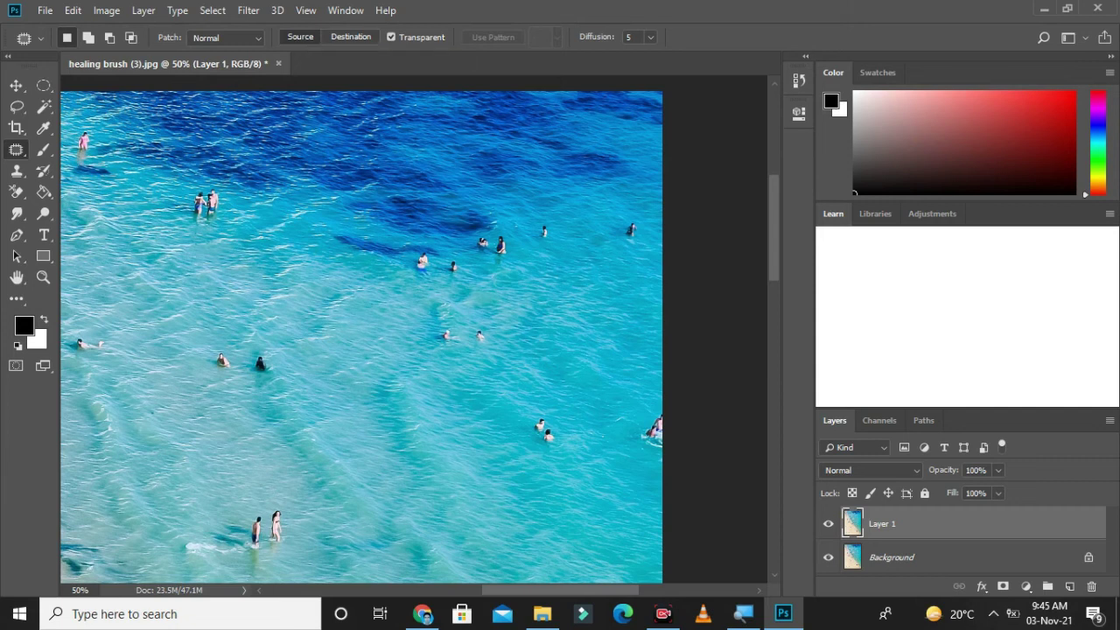
pyautogui.moveTo(530, 404)
pyautogui.mouseDown()
pyautogui.moveTo(562, 442)
pyautogui.moveTo(509, 448)
pyautogui.moveTo(525, 403)
pyautogui.moveTo(543, 400)
pyautogui.moveTo(443, 427)
pyautogui.mouseUp()
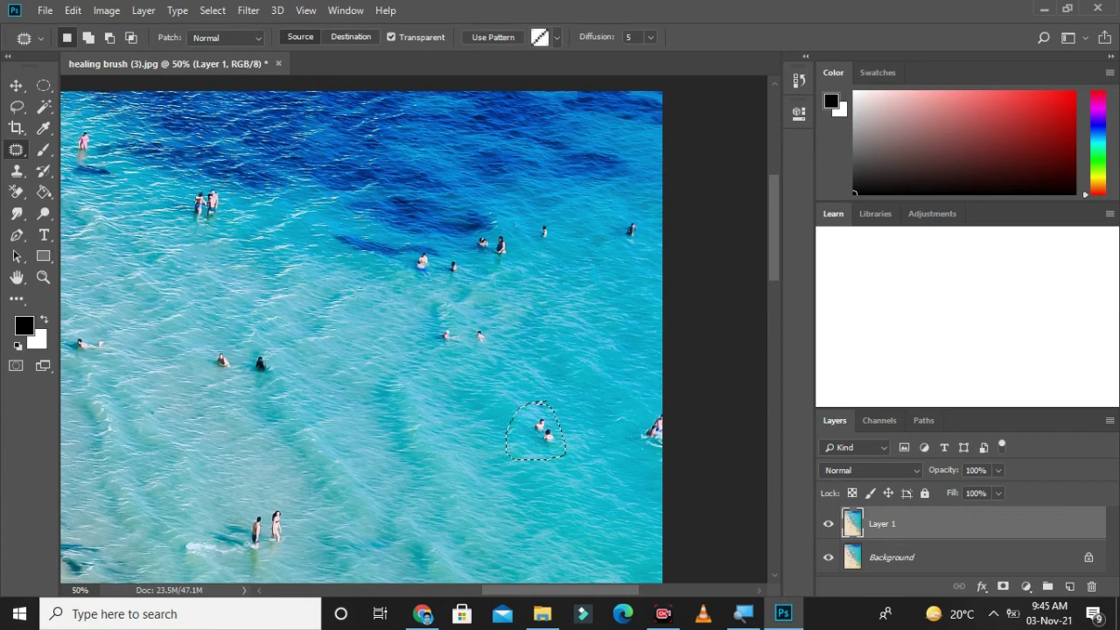
pyautogui.moveTo(537, 431); pyautogui.dragTo(420, 418)
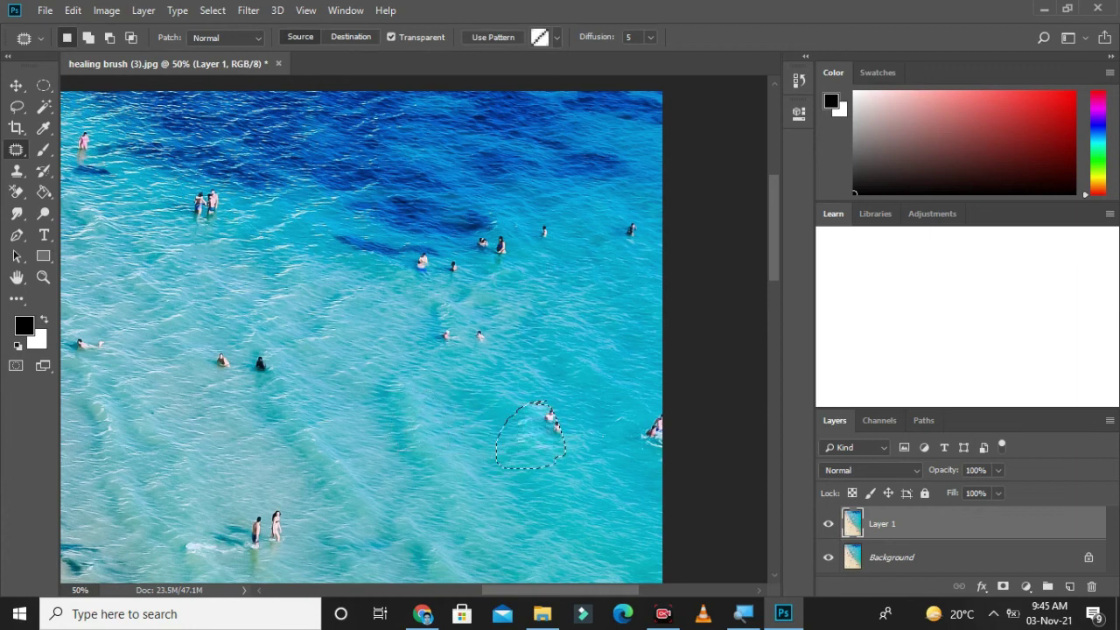
pyautogui.moveTo(555, 424); pyautogui.dragTo(442, 422)
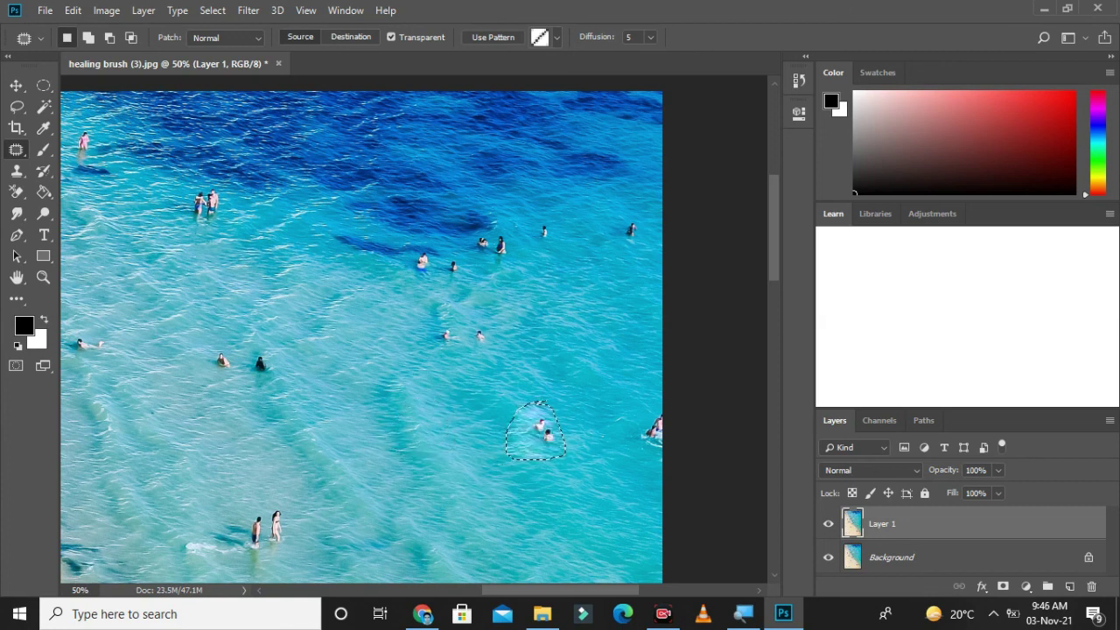
pyautogui.press('ctrl')
pyautogui.hotkey('ctrl', 'd')
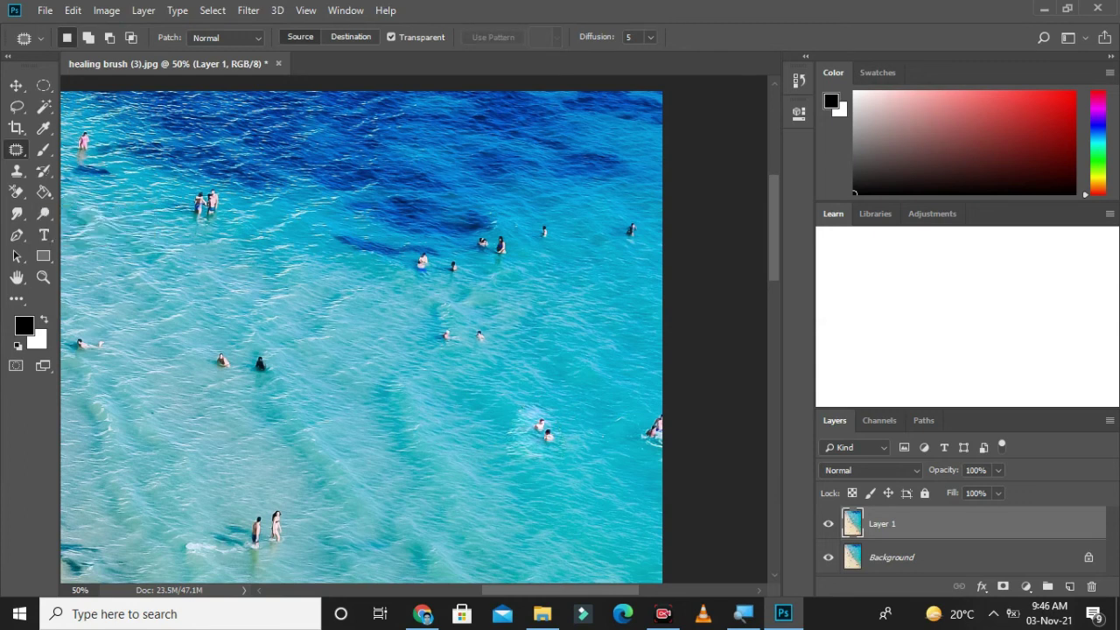
# Turn off Transparent patching and replace the same pair of swimmers with clean water.
pyautogui.click(391, 37)
pyautogui.moveTo(522, 409)
pyautogui.mouseDown()
pyautogui.moveTo(525, 431)
pyautogui.moveTo(428, 442)
pyautogui.mouseUp()
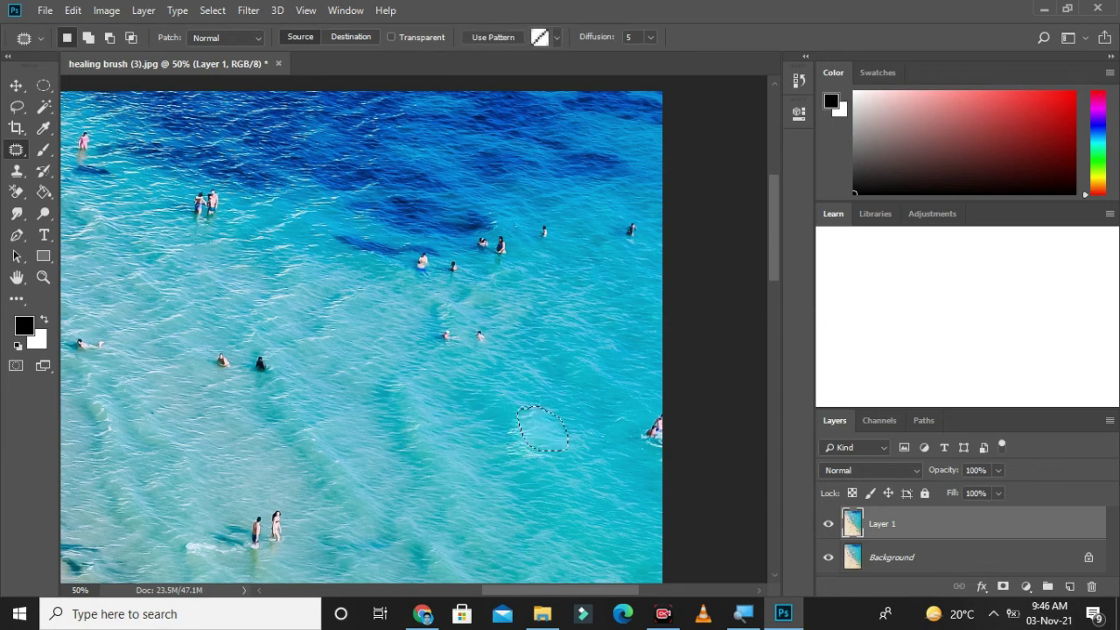
pyautogui.hotkey('ctrl', 'd')
# Patch out the two small swimmers in mid-water, the swimmer beside the dark patch and the pair at its right end.
pyautogui.moveTo(486, 325)
pyautogui.mouseDown()
pyautogui.moveTo(444, 352)
pyautogui.moveTo(445, 317)
pyautogui.mouseUp()
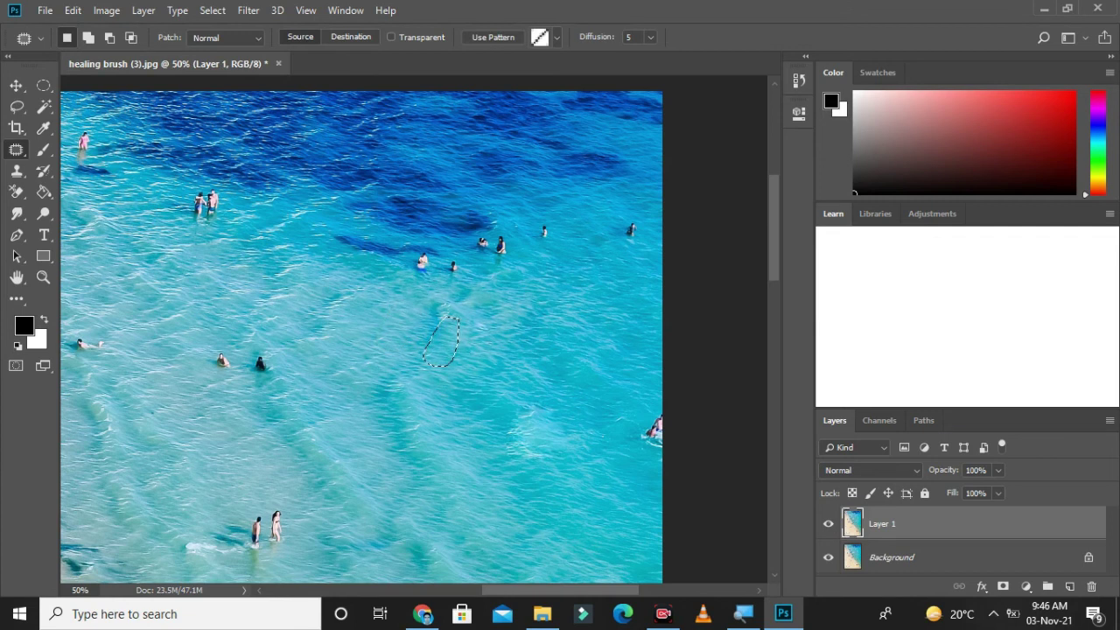
pyautogui.click(442, 245)
pyautogui.moveTo(425, 273); pyautogui.dragTo(368, 270)
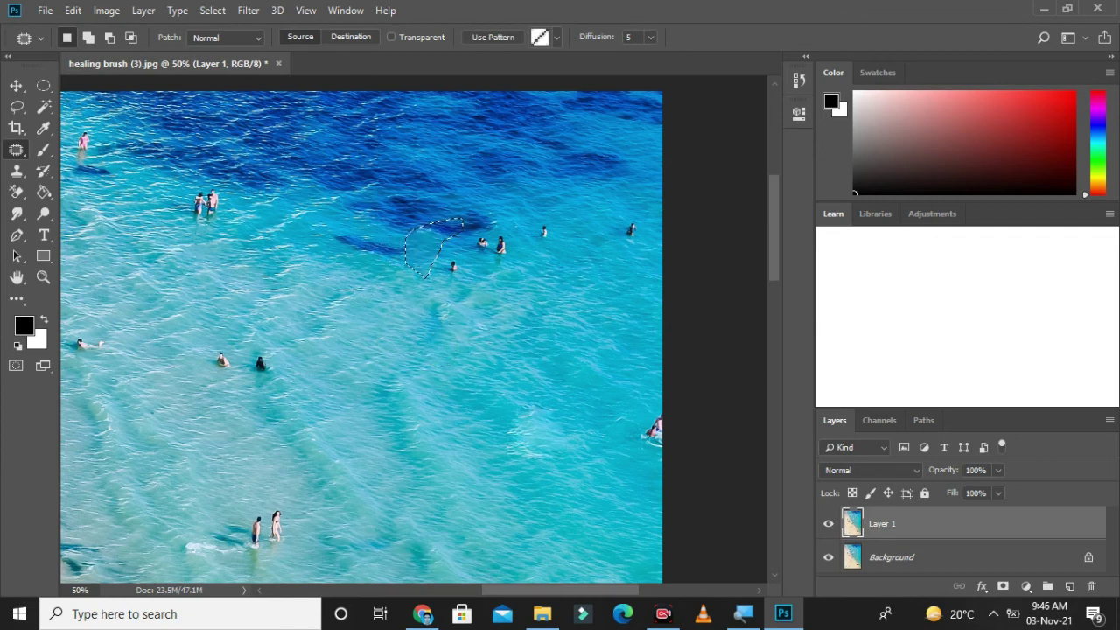
pyautogui.hotkey('ctrl', 'd')
pyautogui.moveTo(494, 250); pyautogui.dragTo(559, 285)
pyautogui.hotkey('ctrl', 'd')
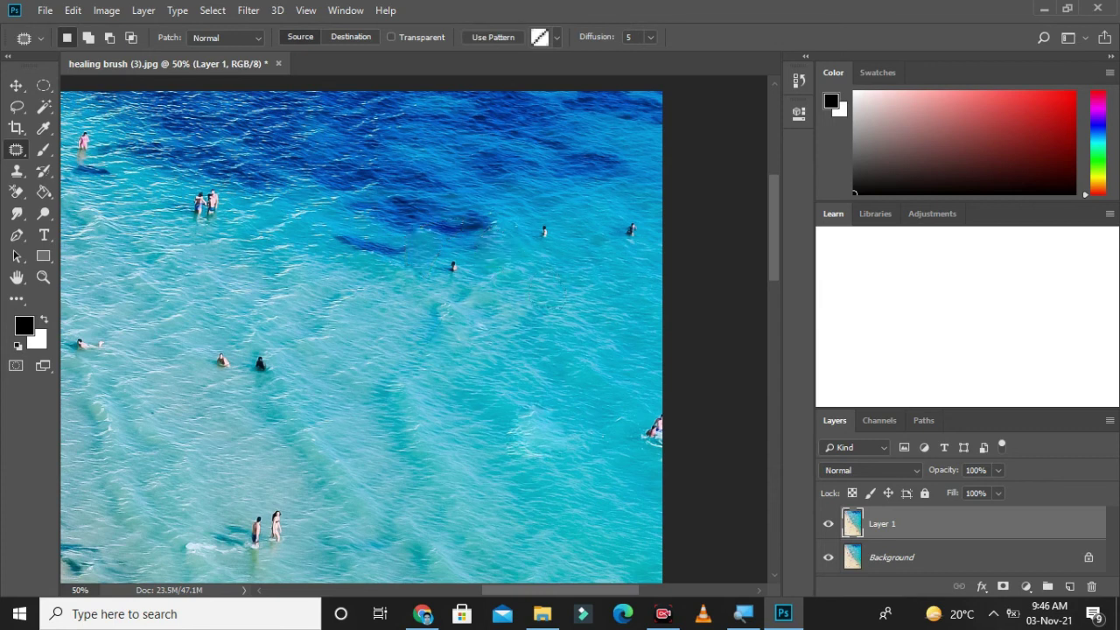
# Patch out the two lone swimmers in the upper right water and the group at the photo's right edge.
pyautogui.moveTo(551, 213); pyautogui.dragTo(549, 273)
pyautogui.hotkey('ctrl', 'd')
pyautogui.moveTo(631, 213)
pyautogui.mouseDown()
pyautogui.moveTo(611, 252)
pyautogui.moveTo(614, 217)
pyautogui.moveTo(593, 254)
pyautogui.mouseUp()
pyautogui.hotkey('ctrl', 'd')
pyautogui.moveTo(650, 398)
pyautogui.mouseDown()
pyautogui.moveTo(658, 454)
pyautogui.moveTo(658, 401)
pyautogui.moveTo(592, 410)
pyautogui.mouseUp()
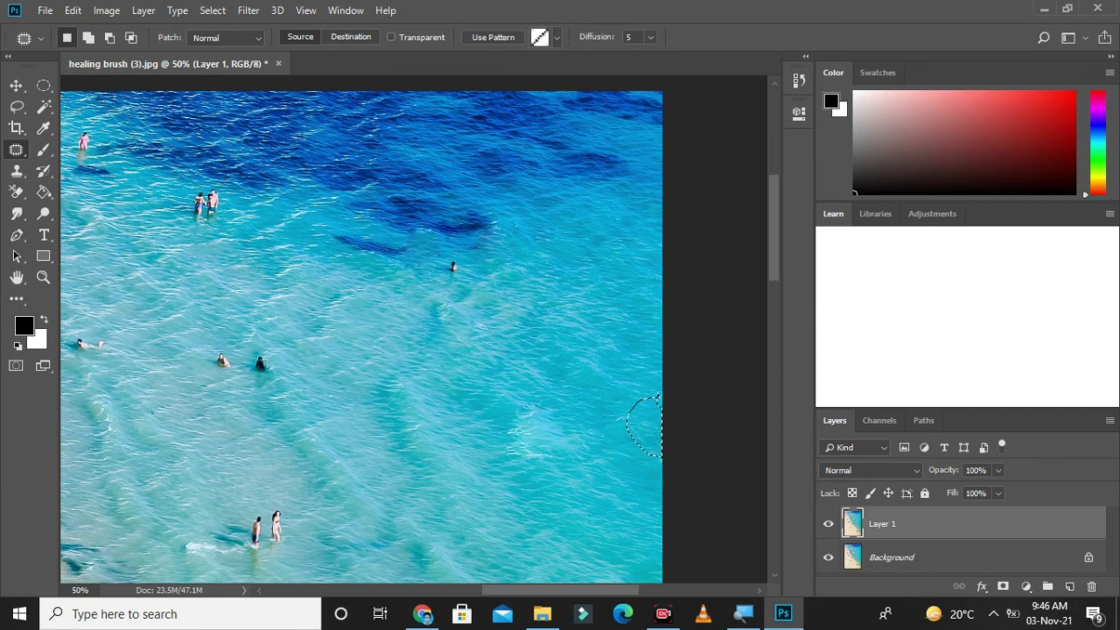
pyautogui.hotkey('ctrl', 'd')
# Patch out the remaining swimmer below the dark patch and the two swimmers in the pale water further left.
pyautogui.moveTo(469, 298)
pyautogui.mouseDown()
pyautogui.moveTo(446, 295)
pyautogui.moveTo(443, 282)
pyautogui.mouseUp()
pyautogui.moveTo(464, 273); pyautogui.dragTo(530, 289)
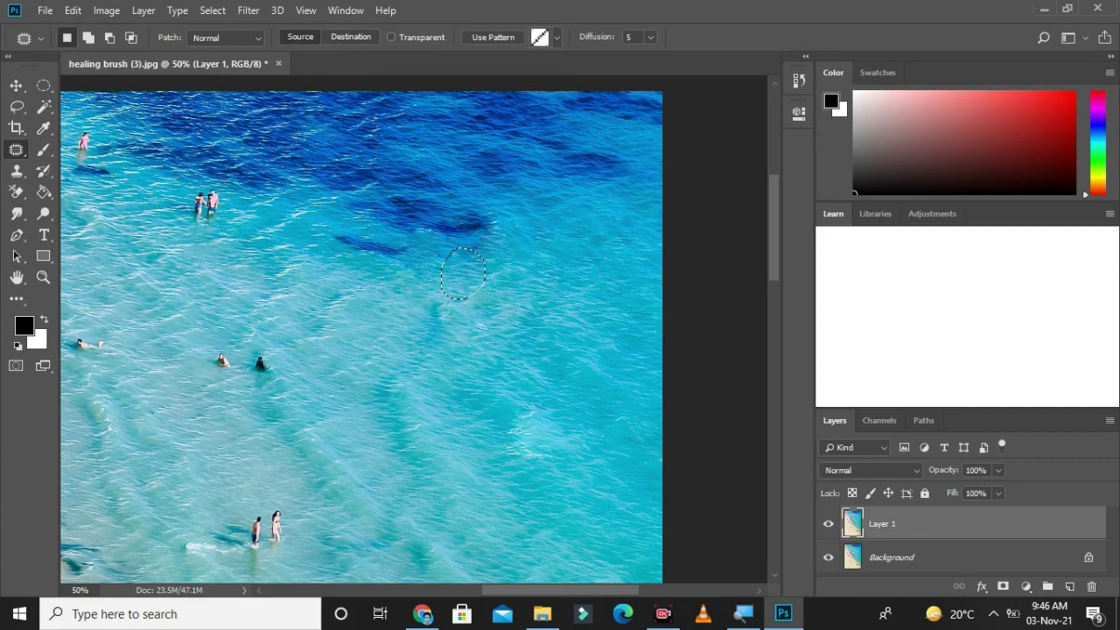
pyautogui.moveTo(245, 321)
pyautogui.mouseDown()
pyautogui.moveTo(226, 387)
pyautogui.moveTo(247, 321)
pyautogui.mouseUp()
pyautogui.moveTo(235, 359); pyautogui.dragTo(302, 385)
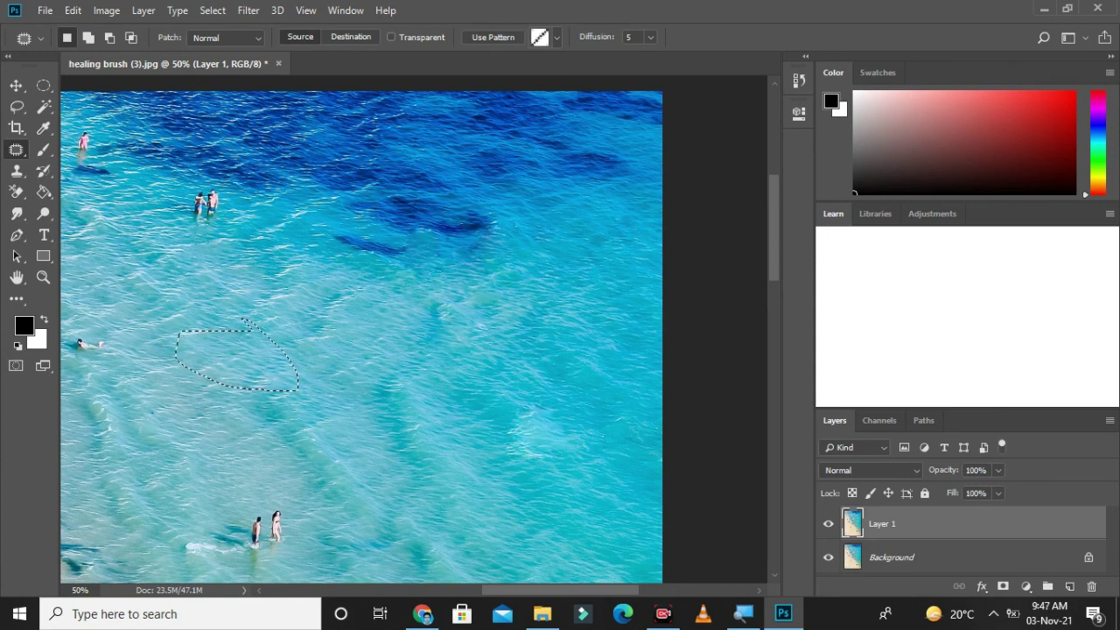
# Set the patch mode to Destination and cover the couple standing in the upper left water with clean water.
pyautogui.click(351, 37)
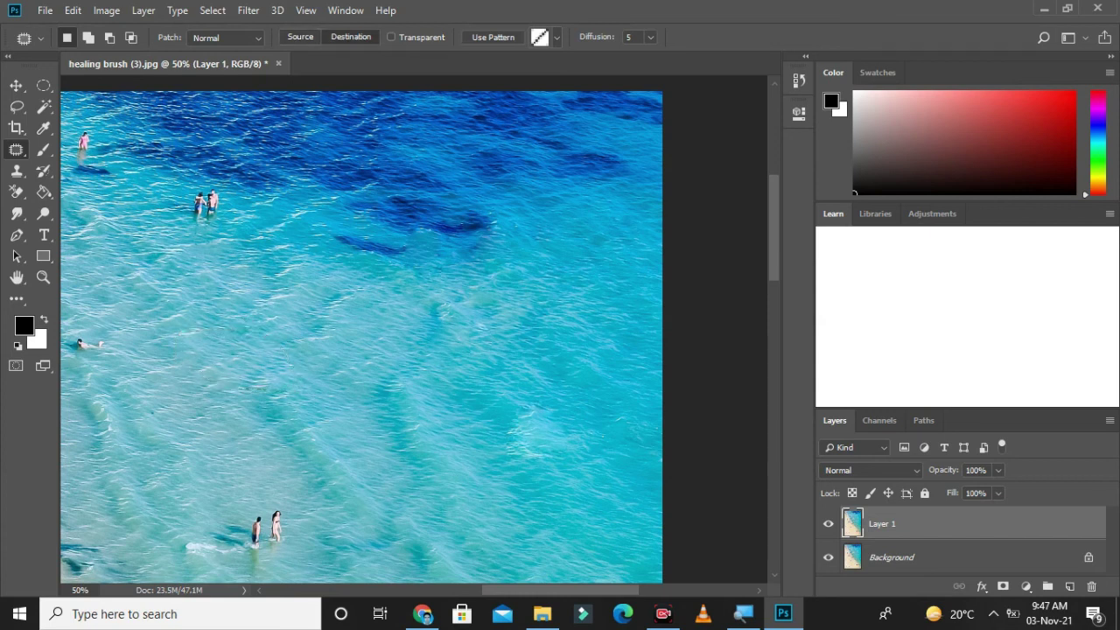
pyautogui.moveTo(291, 245)
pyautogui.mouseDown()
pyautogui.moveTo(333, 268)
pyautogui.moveTo(214, 213)
pyautogui.moveTo(214, 200)
pyautogui.mouseUp()
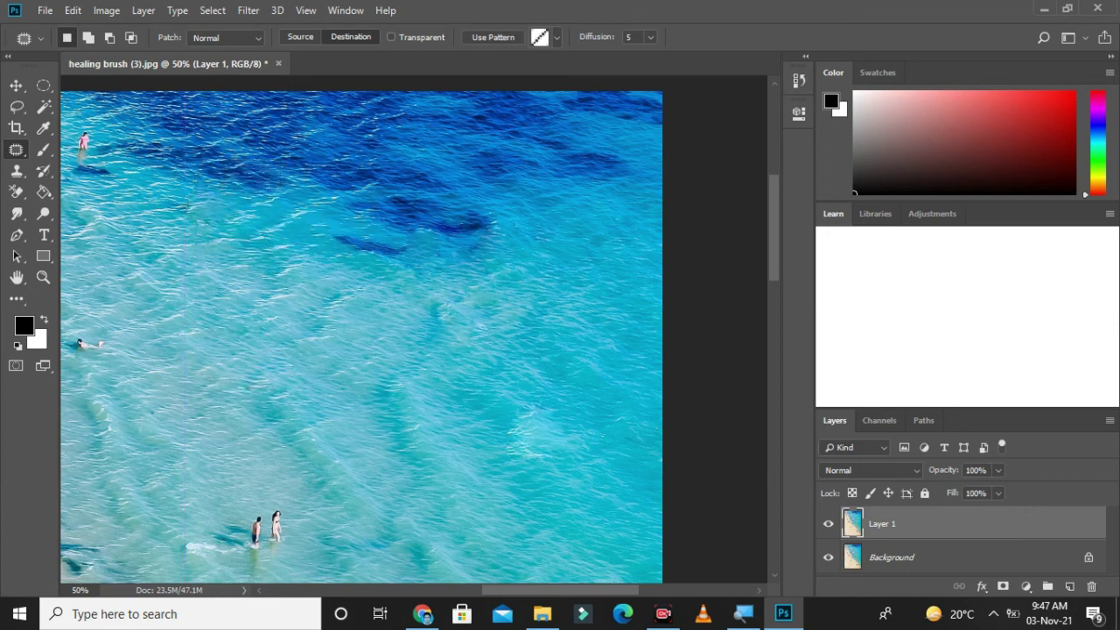
pyautogui.hotkey('ctrl', 'd')
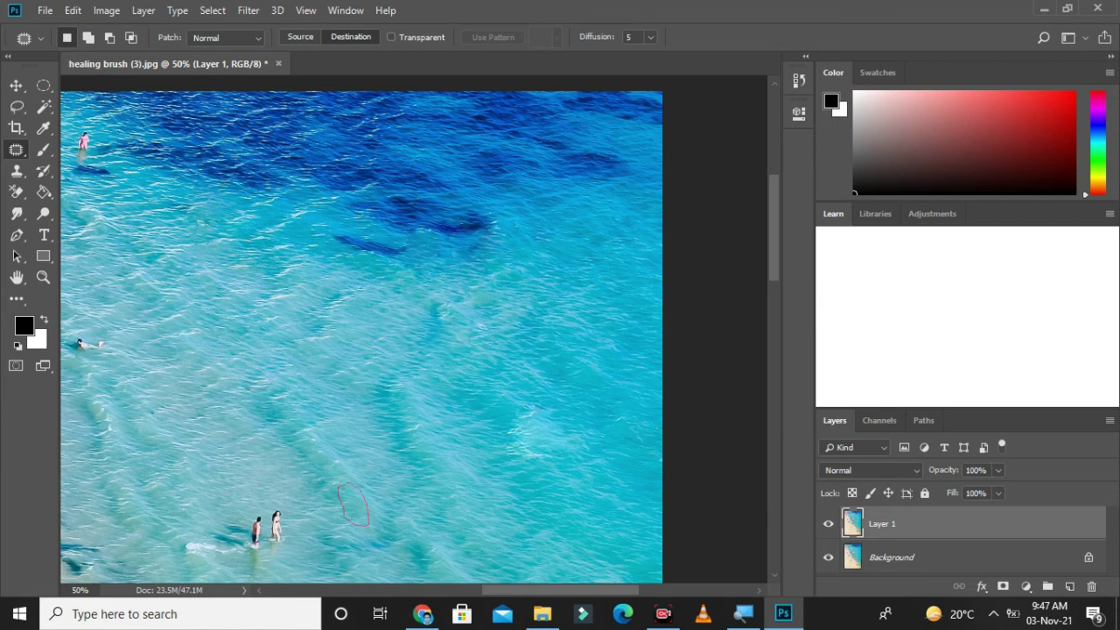
# Cover the two people standing in the pale lower water, one at a time, with patches of nearby clean water.
pyautogui.moveTo(340, 486)
pyautogui.mouseDown()
pyautogui.moveTo(323, 509)
pyautogui.moveTo(278, 531)
pyautogui.mouseUp()
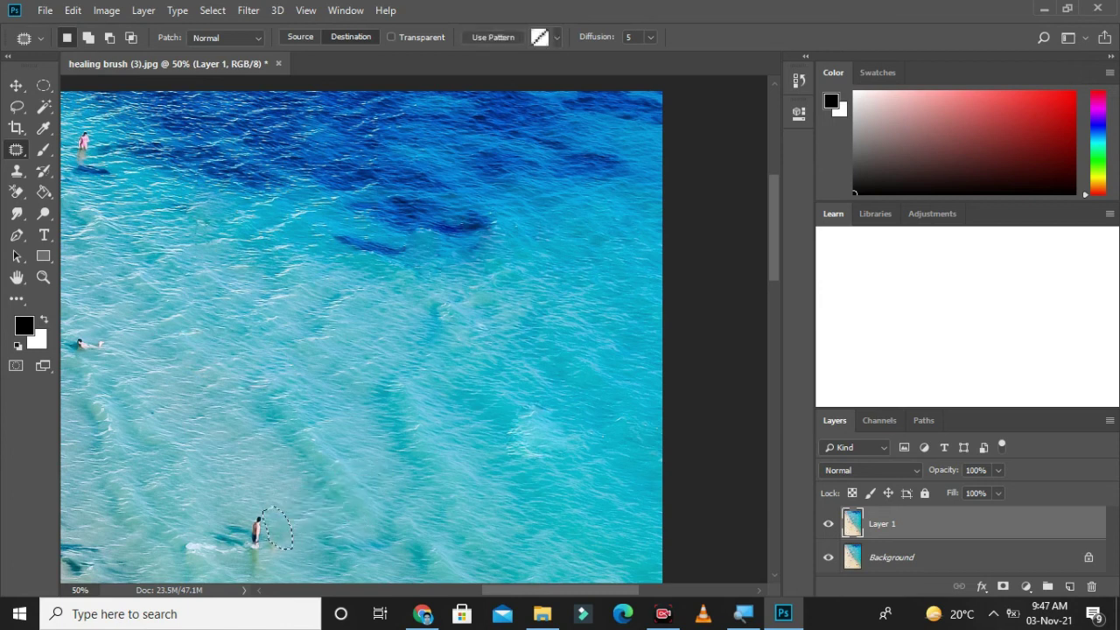
pyautogui.hotkey('ctrl', 'd')
pyautogui.moveTo(340, 492)
pyautogui.mouseDown()
pyautogui.moveTo(377, 497)
pyautogui.moveTo(339, 492)
pyautogui.moveTo(251, 527)
pyautogui.mouseUp()
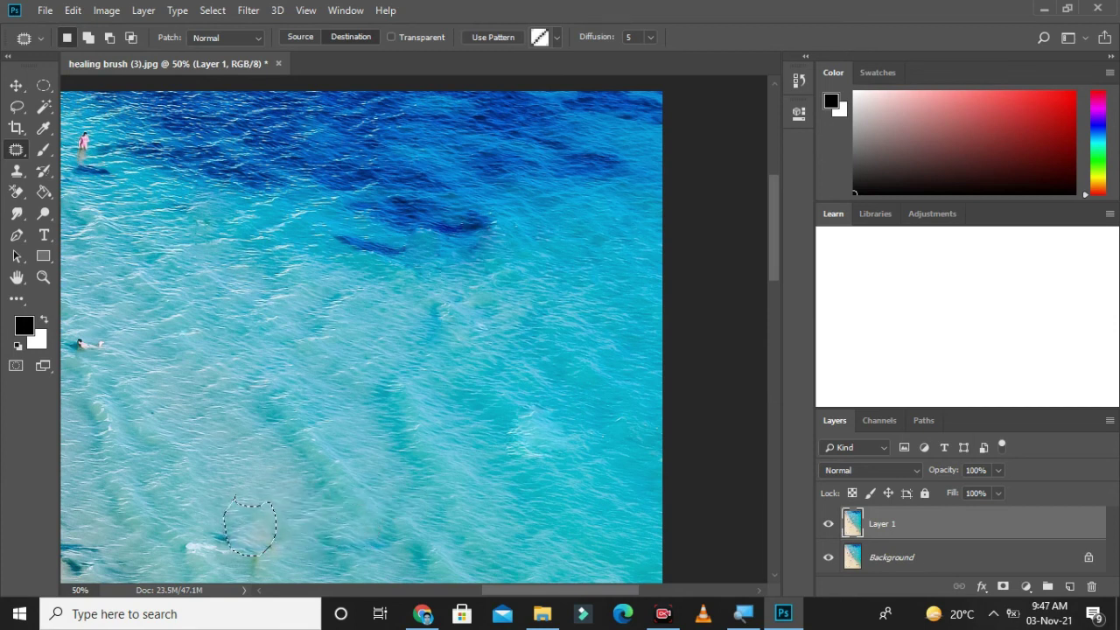
# Cover the swimmers in the upper left water and the floating swimmer below them with clean water patches.
pyautogui.moveTo(543, 613)
pyautogui.hotkey('ctrl', '-')
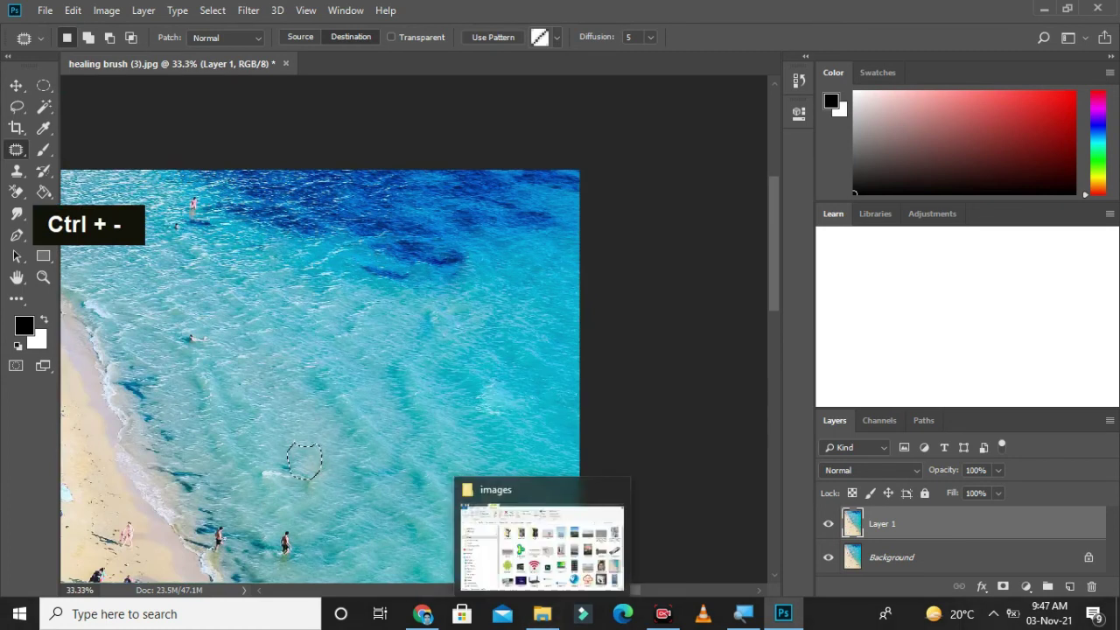
pyautogui.moveTo(238, 245); pyautogui.dragTo(263, 296)
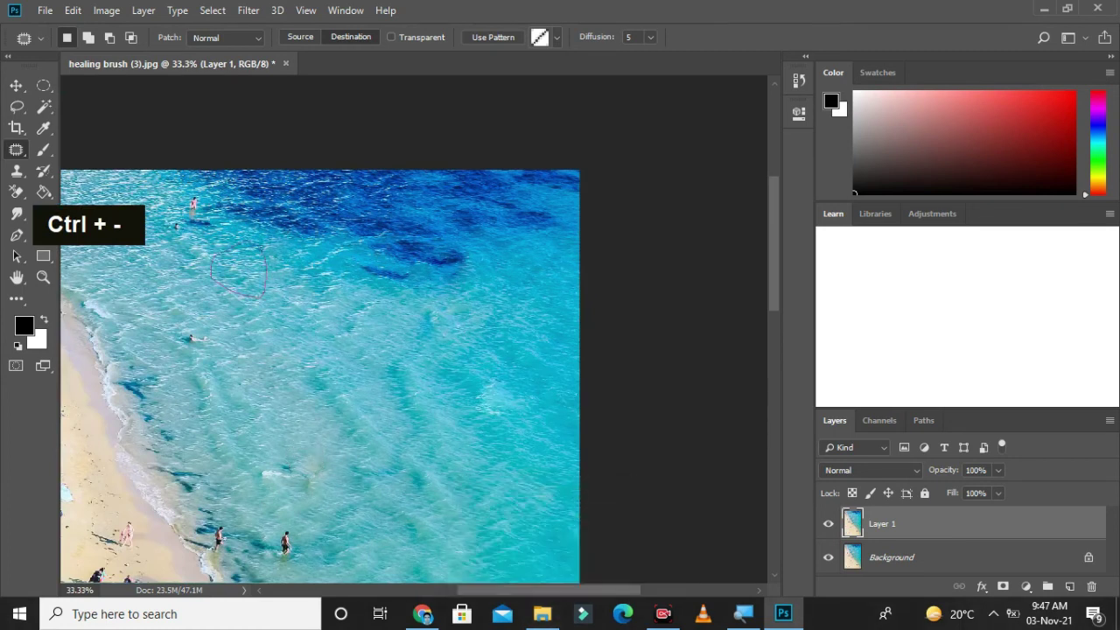
pyautogui.moveTo(212, 263); pyautogui.dragTo(183, 227)
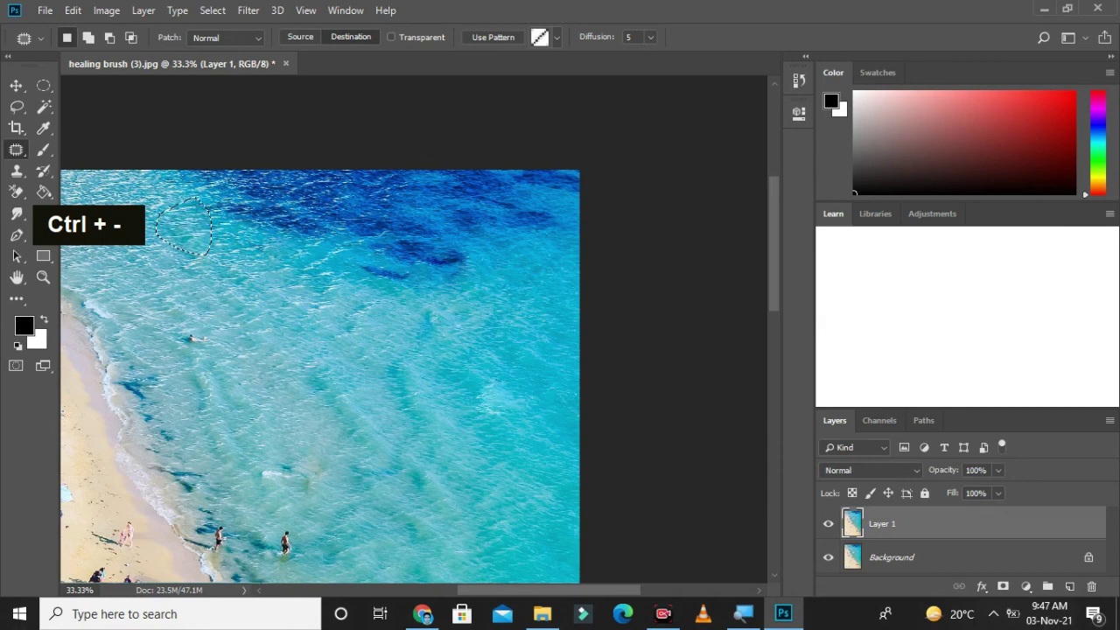
pyautogui.hotkey('ctrl', 'd')
pyautogui.moveTo(182, 359); pyautogui.dragTo(185, 354)
pyautogui.moveTo(287, 338)
pyautogui.mouseDown()
pyautogui.moveTo(263, 385)
pyautogui.moveTo(302, 340)
pyautogui.moveTo(196, 311)
pyautogui.mouseUp()
pyautogui.hotkey('ctrl', 'd')
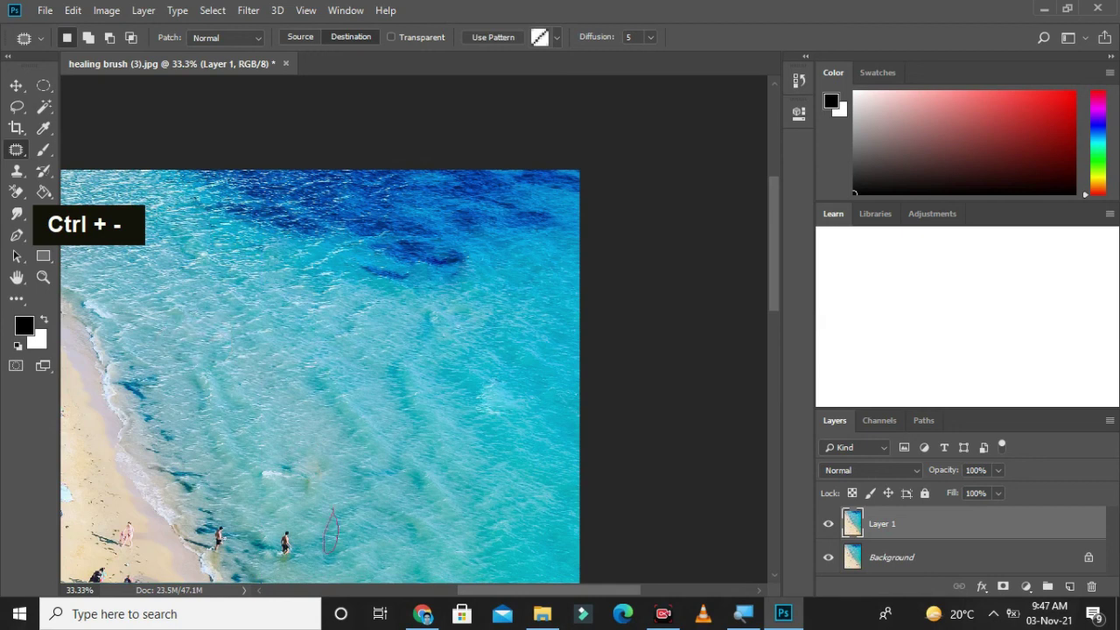
# Cover the two people wading near the lower shoreline with patches of clean water.
pyautogui.moveTo(332, 512)
pyautogui.mouseDown()
pyautogui.moveTo(281, 541)
pyautogui.moveTo(339, 527)
pyautogui.moveTo(320, 543)
pyautogui.moveTo(214, 561)
pyautogui.mouseUp()
pyautogui.hotkey('ctrl', 'd')
pyautogui.hotkey('ctrl', 'd')
pyautogui.hotkey('ctrl', 'd')
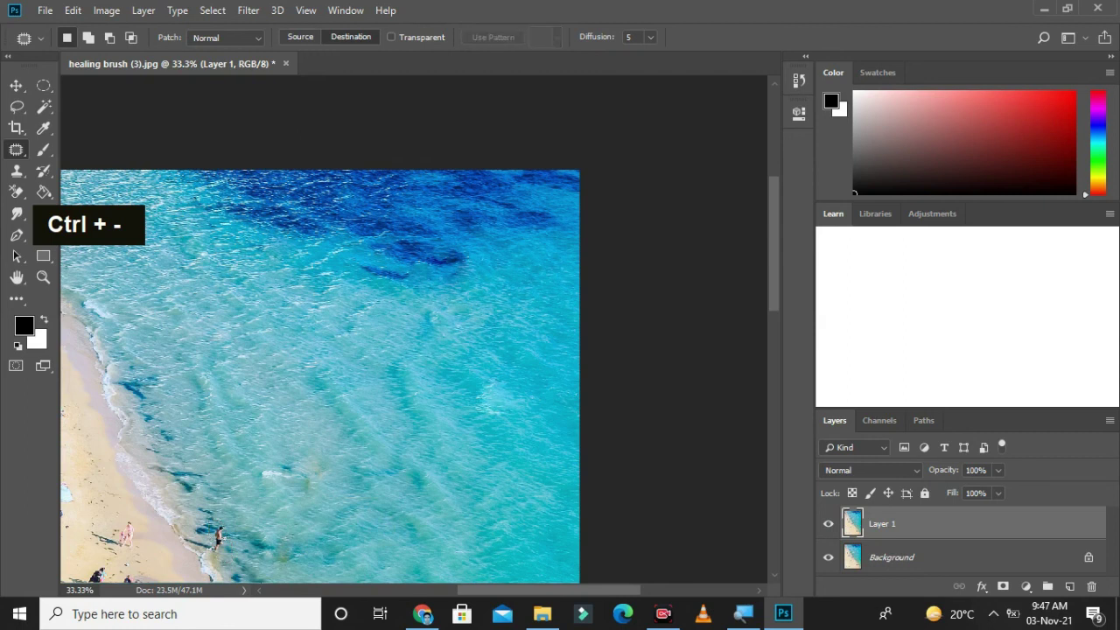
pyautogui.moveTo(280, 420)
pyautogui.mouseDown()
pyautogui.moveTo(301, 442)
pyautogui.moveTo(291, 465)
pyautogui.moveTo(230, 510)
pyautogui.moveTo(219, 537)
pyautogui.mouseUp()
pyautogui.hotkey('ctrl', 'd')
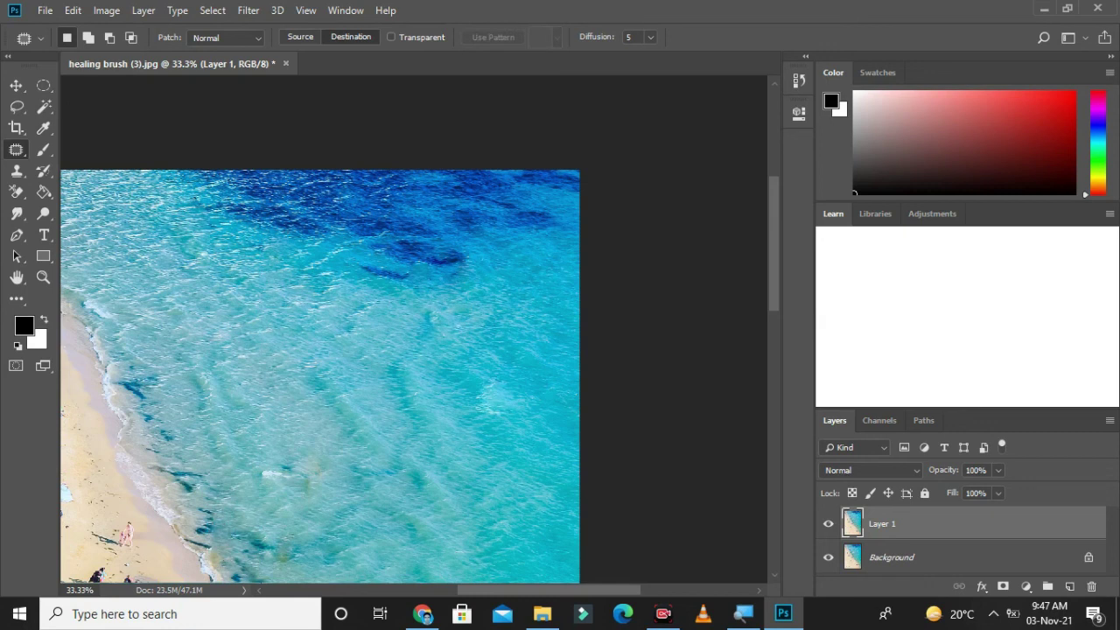
# Cover the people walking along the upper shoreline with a patch taken from an empty stretch of the shoreline.
pyautogui.press('space')
pyautogui.moveTo(262, 525); pyautogui.dragTo(442, 175)
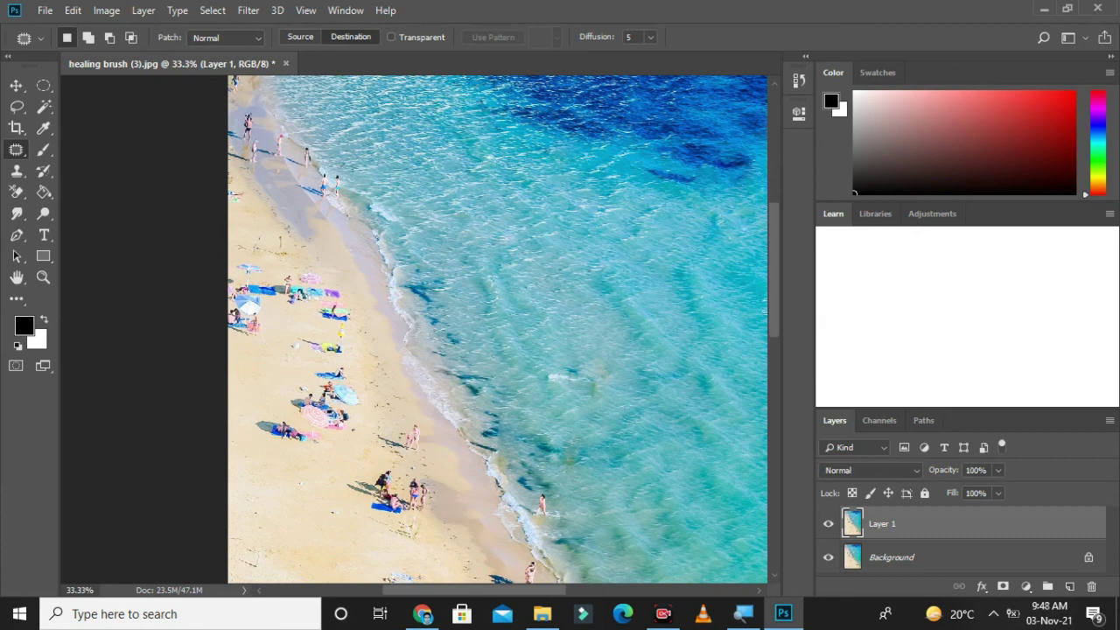
pyautogui.moveTo(393, 317); pyautogui.dragTo(460, 365)
pyautogui.moveTo(484, 437)
pyautogui.mouseDown()
pyautogui.moveTo(422, 384)
pyautogui.moveTo(393, 317)
pyautogui.moveTo(420, 310)
pyautogui.moveTo(349, 142)
pyautogui.moveTo(356, 147)
pyautogui.moveTo(333, 150)
pyautogui.mouseUp()
pyautogui.hotkey('ctrl', 'd')
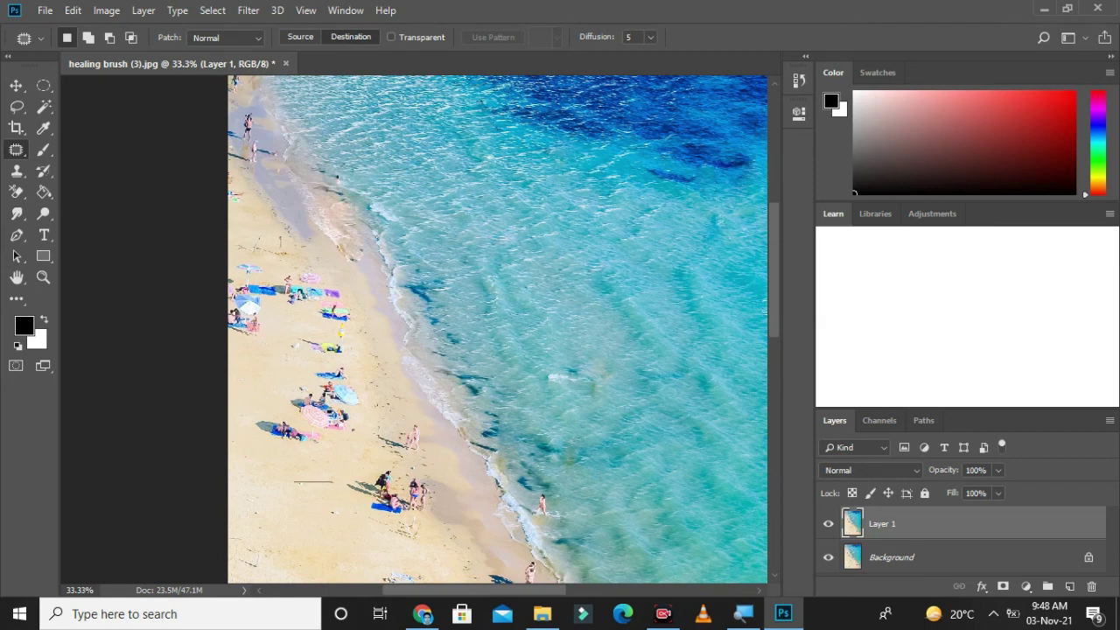
# Cover the group by the blue towel and the person standing above it on the lower beach with clean sand patches.
pyautogui.moveTo(294, 481)
pyautogui.mouseDown()
pyautogui.moveTo(313, 558)
pyautogui.moveTo(363, 531)
pyautogui.mouseUp()
pyautogui.moveTo(324, 480); pyautogui.dragTo(399, 464)
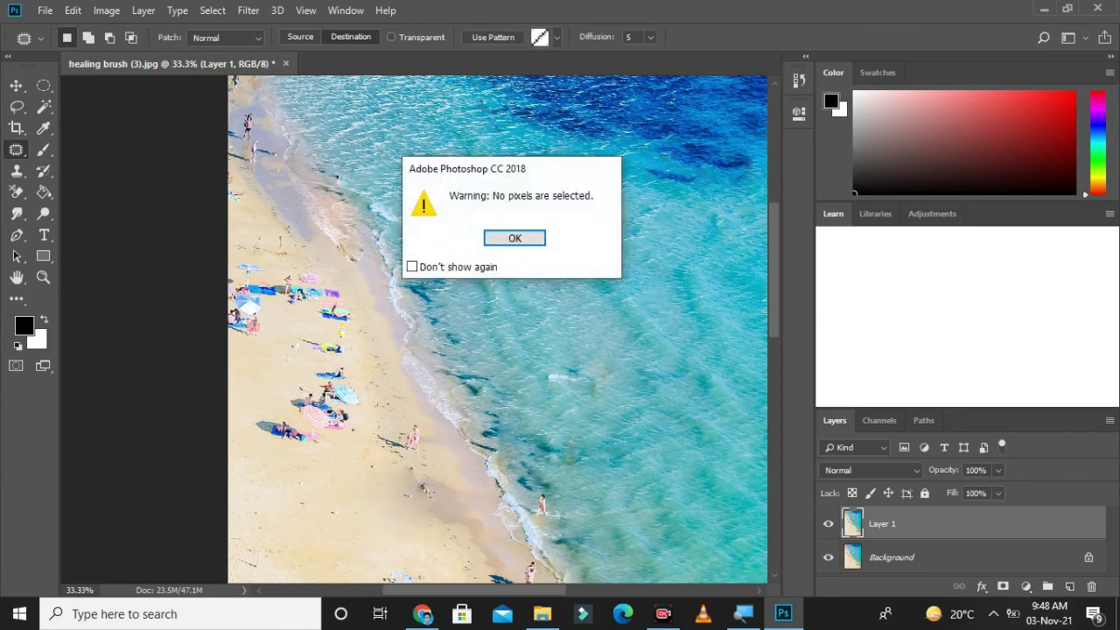
pyautogui.press('Return')
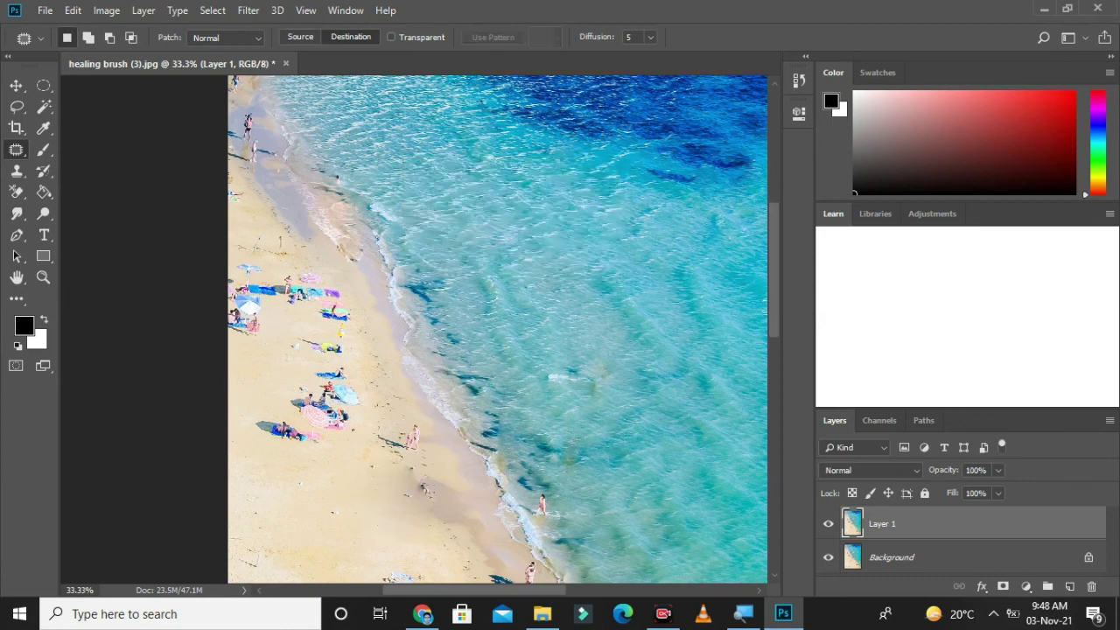
pyautogui.moveTo(346, 456)
pyautogui.mouseDown()
pyautogui.moveTo(356, 493)
pyautogui.moveTo(356, 458)
pyautogui.moveTo(386, 436)
pyautogui.mouseUp()
pyautogui.moveTo(305, 473)
pyautogui.mouseDown()
pyautogui.moveTo(302, 483)
pyautogui.moveTo(343, 503)
pyautogui.moveTo(306, 471)
pyautogui.moveTo(442, 480)
pyautogui.mouseUp()
pyautogui.hotkey('ctrl', 'd')
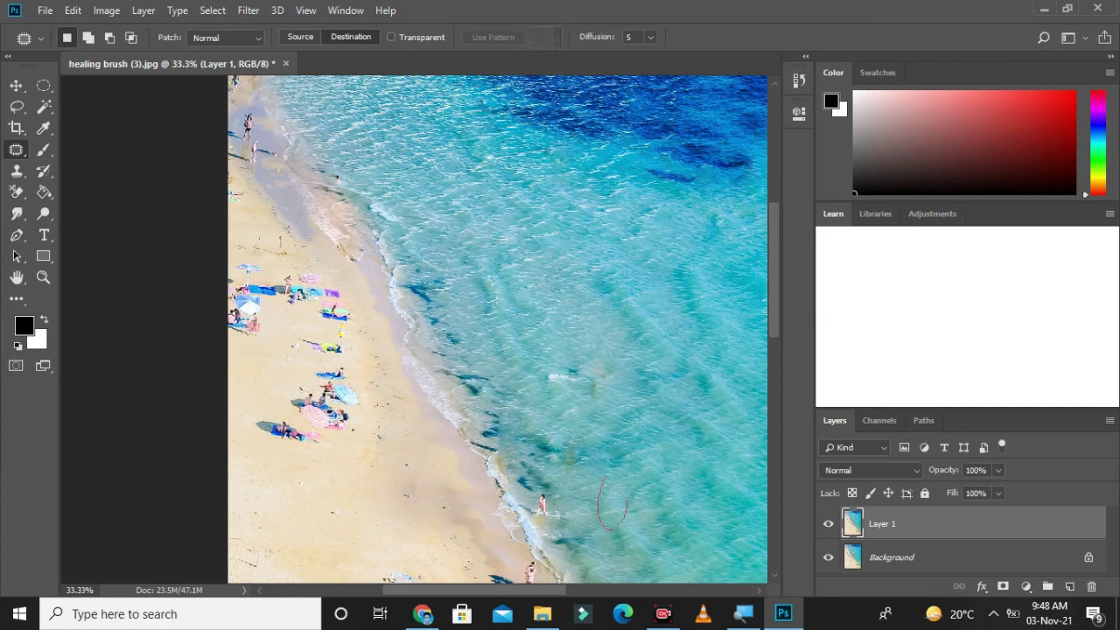
# Cover the wader near the lower shore with clean water and the person at the water's edge below with clean sand.
pyautogui.moveTo(606, 484); pyautogui.dragTo(543, 504)
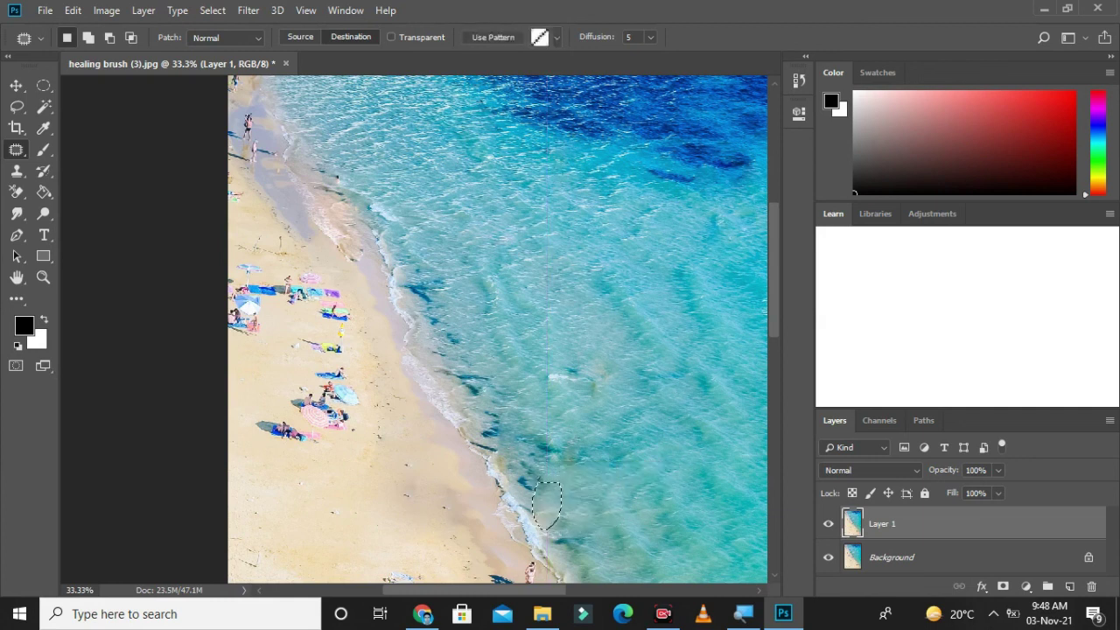
pyautogui.hotkey('ctrl', 'd')
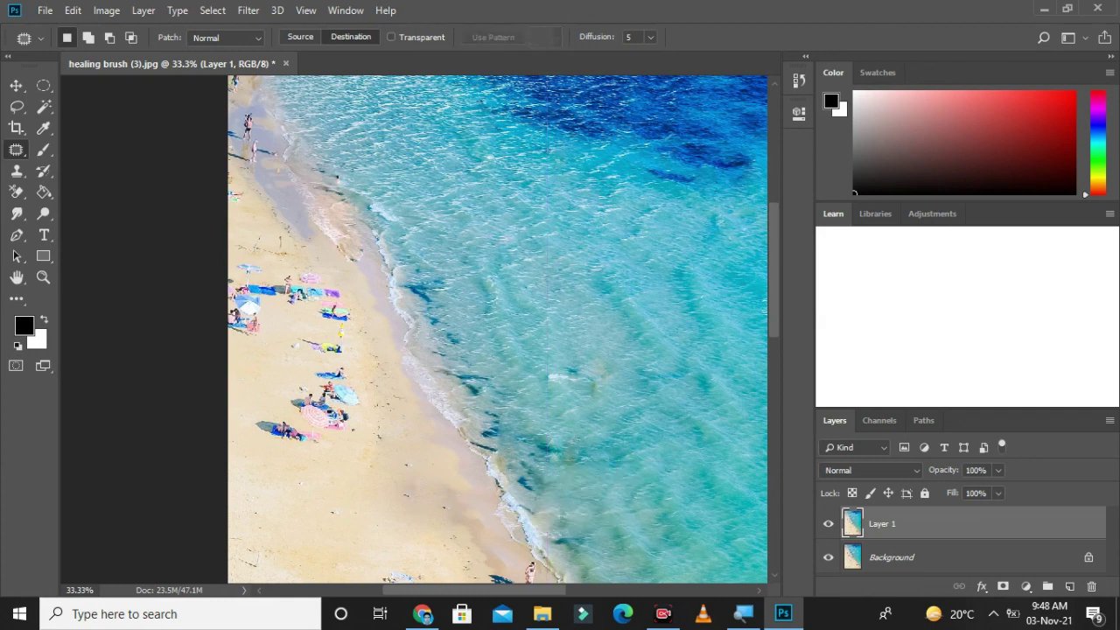
pyautogui.moveTo(470, 544); pyautogui.dragTo(409, 576)
pyautogui.moveTo(455, 547)
pyautogui.mouseDown()
pyautogui.moveTo(439, 561)
pyautogui.moveTo(523, 581)
pyautogui.moveTo(523, 525)
pyautogui.moveTo(431, 547)
pyautogui.moveTo(466, 534)
pyautogui.moveTo(457, 526)
pyautogui.moveTo(546, 523)
pyautogui.moveTo(523, 525)
pyautogui.mouseUp()
pyautogui.hotkey('ctrl', 'd')
pyautogui.hotkey('ctrl', 'd')
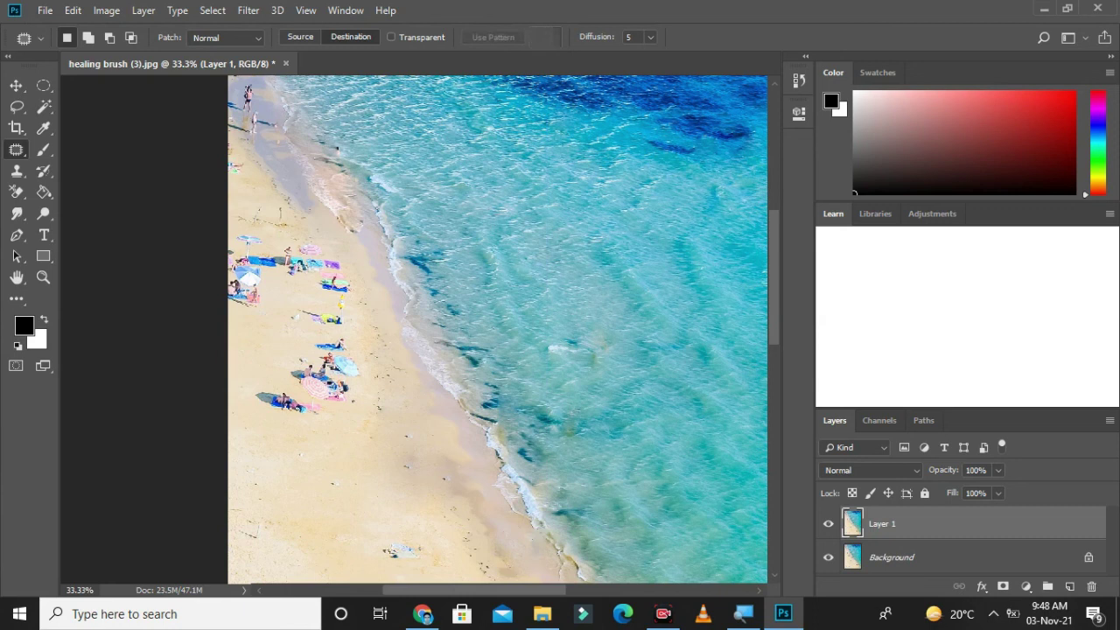
# Cover the sunbathers, towels and umbrellas in the middle of the beach with patches of clean sand.
pyautogui.moveTo(369, 442)
pyautogui.mouseDown()
pyautogui.moveTo(389, 562)
pyautogui.moveTo(369, 442)
pyautogui.mouseUp()
pyautogui.moveTo(388, 452)
pyautogui.mouseDown()
pyautogui.moveTo(352, 383)
pyautogui.moveTo(331, 300)
pyautogui.moveTo(335, 315)
pyautogui.mouseUp()
pyautogui.moveTo(377, 487)
pyautogui.mouseDown()
pyautogui.moveTo(377, 567)
pyautogui.moveTo(410, 490)
pyautogui.moveTo(376, 487)
pyautogui.moveTo(302, 361)
pyautogui.mouseUp()
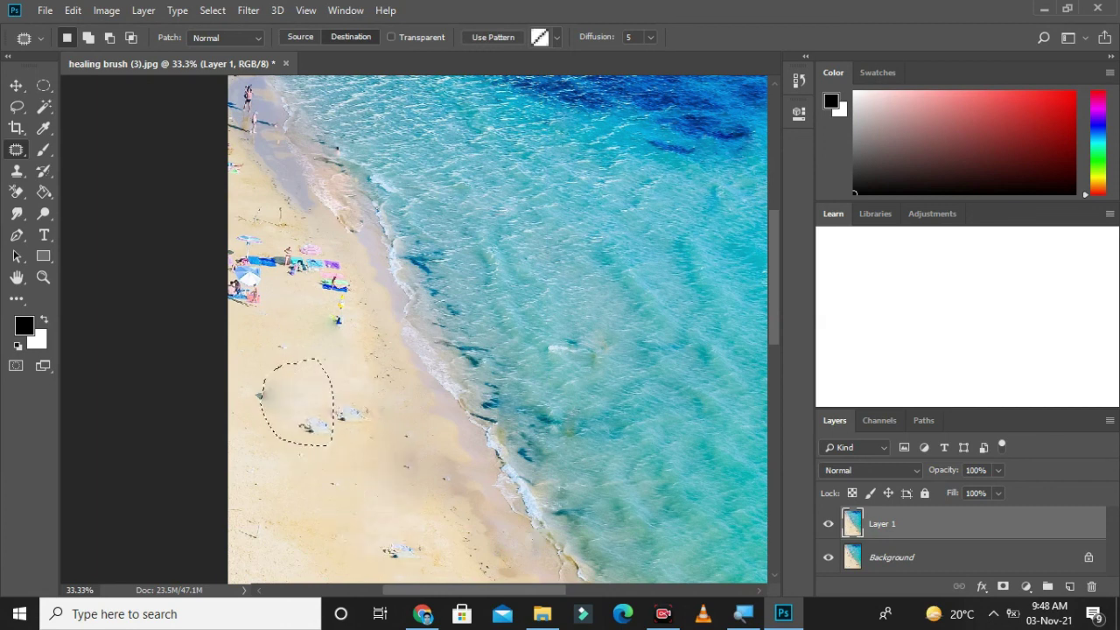
pyautogui.moveTo(381, 464)
pyautogui.mouseDown()
pyautogui.moveTo(424, 547)
pyautogui.moveTo(382, 464)
pyautogui.mouseUp()
pyautogui.moveTo(376, 517)
pyautogui.mouseDown()
pyautogui.moveTo(350, 424)
pyautogui.moveTo(378, 562)
pyautogui.moveTo(375, 503)
pyautogui.moveTo(305, 450)
pyautogui.moveTo(289, 407)
pyautogui.mouseUp()
pyautogui.hotkey('ctrl', 'd')
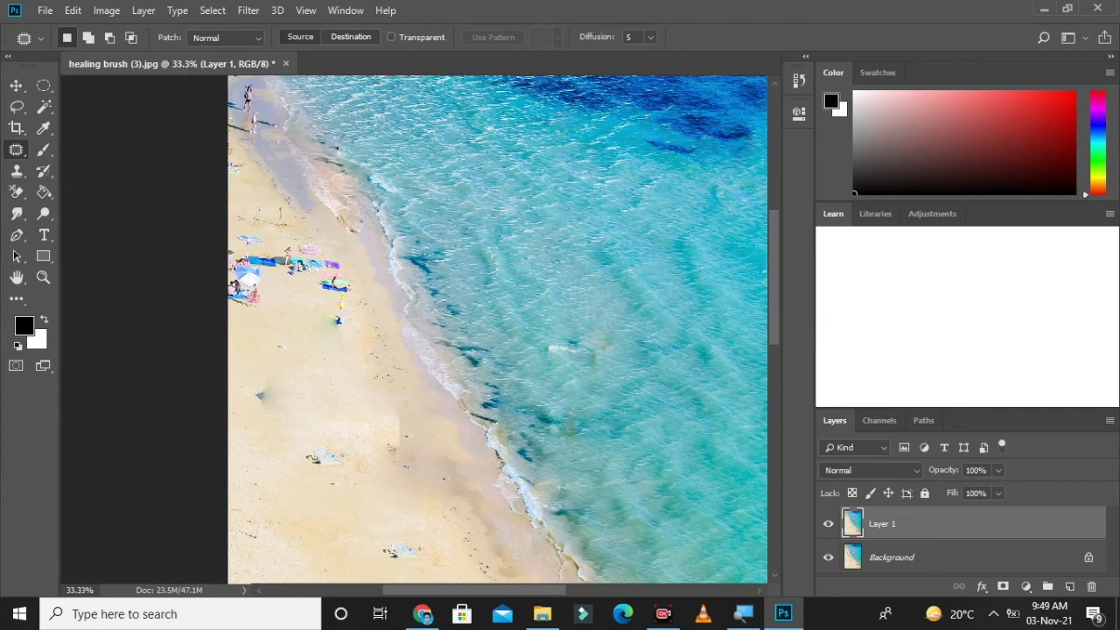
# Patch the towels and people between the blue towel and the shoreline with clean sand from lower on the beach, and deselect.
pyautogui.moveTo(272, 226)
pyautogui.mouseDown()
pyautogui.moveTo(376, 380)
pyautogui.moveTo(319, 236)
pyautogui.moveTo(276, 226)
pyautogui.mouseUp()
pyautogui.moveTo(319, 297); pyautogui.dragTo(323, 480)
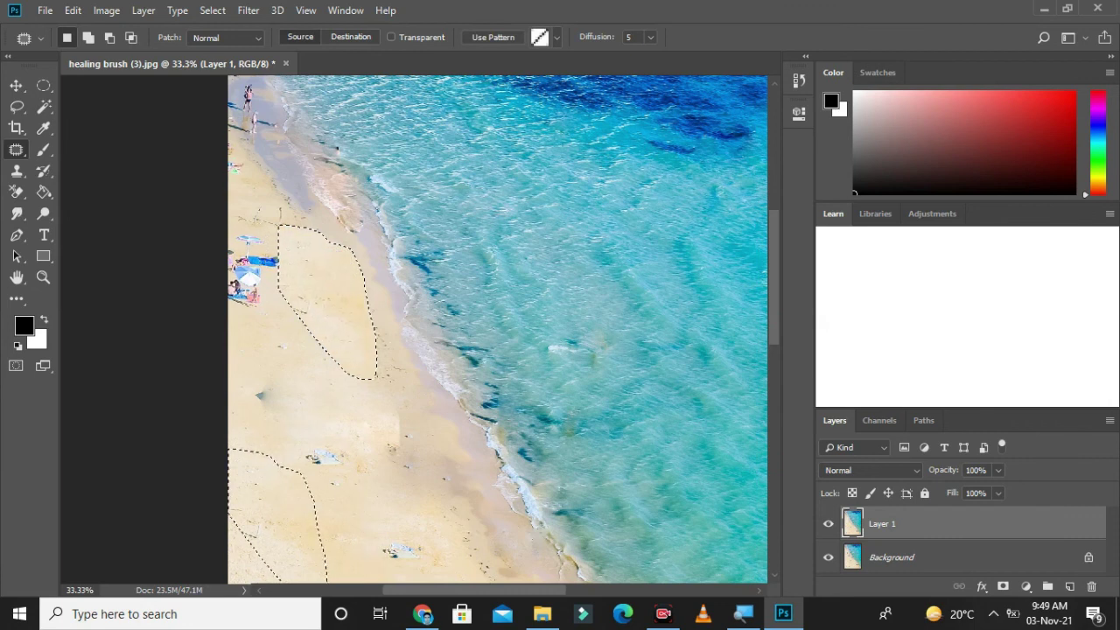
pyautogui.hotkey('ctrl', 'd')
# Cover the white umbrella group and the small colourful group above it along the photo's left edge with clean sand patches.
pyautogui.moveTo(291, 220)
pyautogui.mouseDown()
pyautogui.moveTo(229, 187)
pyautogui.moveTo(276, 340)
pyautogui.moveTo(291, 220)
pyautogui.mouseUp()
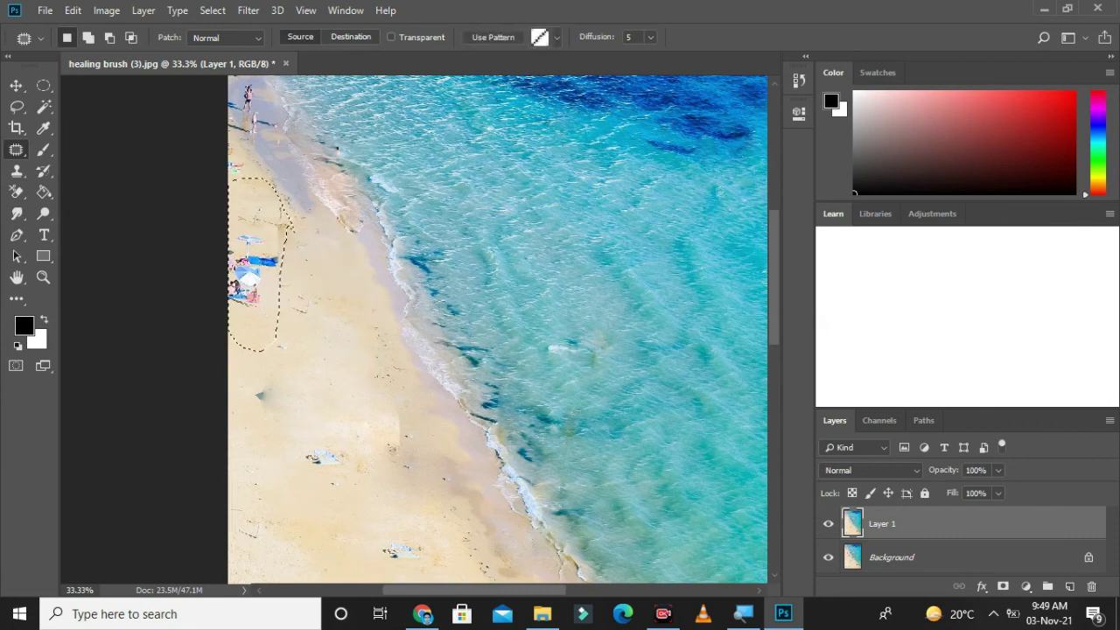
pyautogui.moveTo(258, 262); pyautogui.dragTo(336, 516)
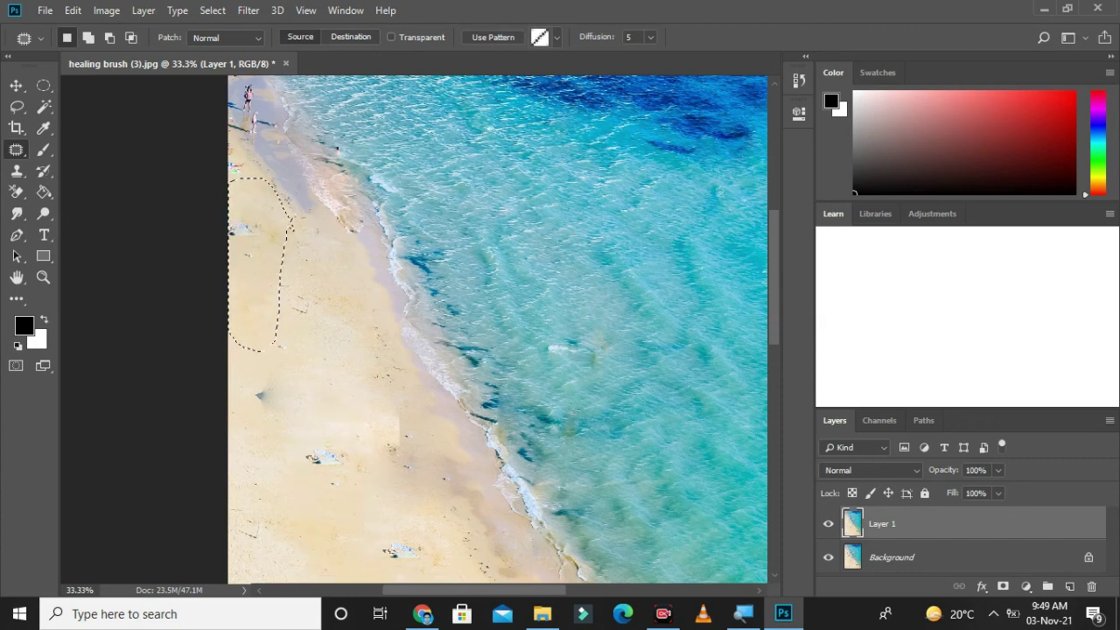
pyautogui.hotkey('ctrl', 'd')
pyautogui.moveTo(230, 149)
pyautogui.mouseDown()
pyautogui.moveTo(237, 226)
pyautogui.moveTo(248, 210)
pyautogui.mouseUp()
pyautogui.moveTo(262, 172)
pyautogui.mouseDown()
pyautogui.moveTo(228, 158)
pyautogui.moveTo(258, 283)
pyautogui.moveTo(259, 163)
pyautogui.mouseUp()
pyautogui.hotkey('ctrl', 'd')
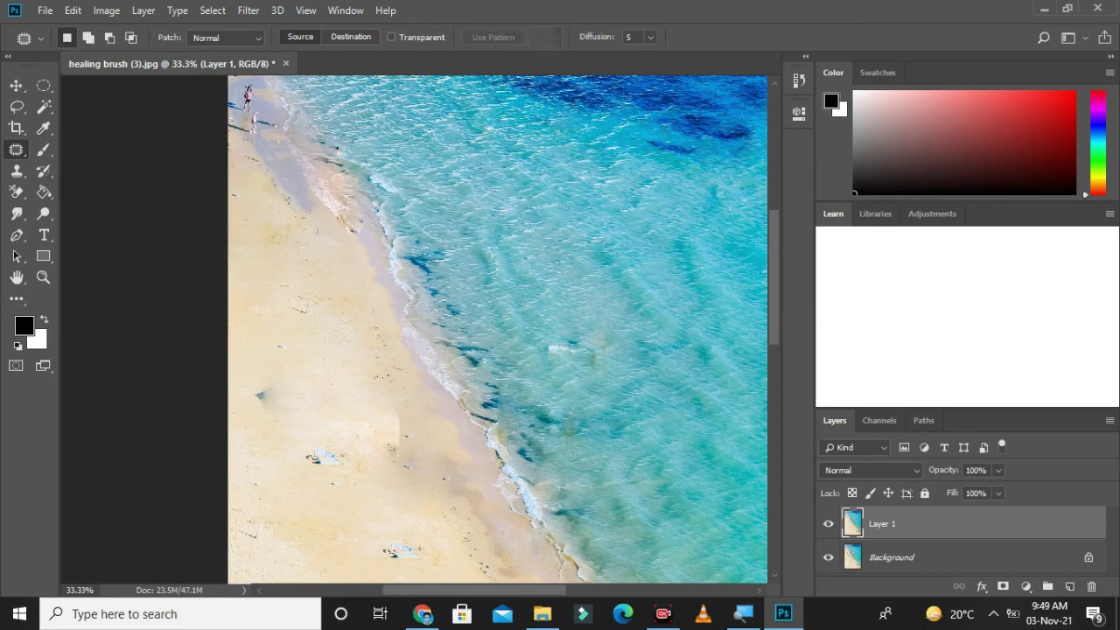
# Cover the two people walking on the upper wet sand with empty shoreline, and the dark smudge on the middle beach with clean sand.
pyautogui.moveTo(246, 77)
pyautogui.mouseDown()
pyautogui.moveTo(261, 158)
pyautogui.moveTo(270, 108)
pyautogui.moveTo(250, 77)
pyautogui.mouseUp()
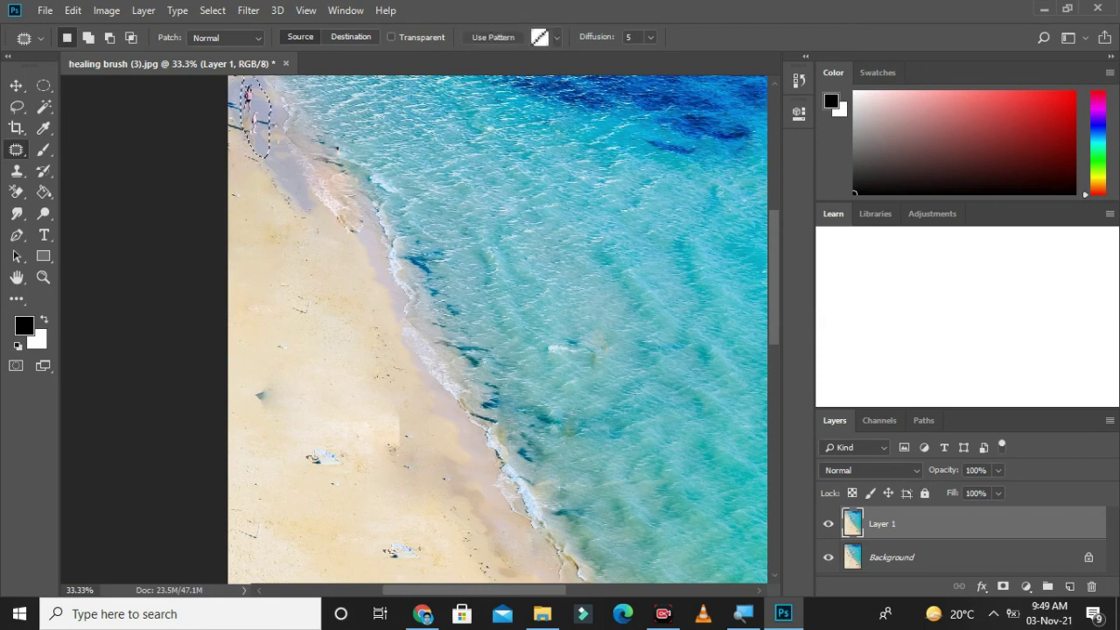
pyautogui.moveTo(255, 123); pyautogui.dragTo(295, 187)
pyautogui.hotkey('ctrl', 'd')
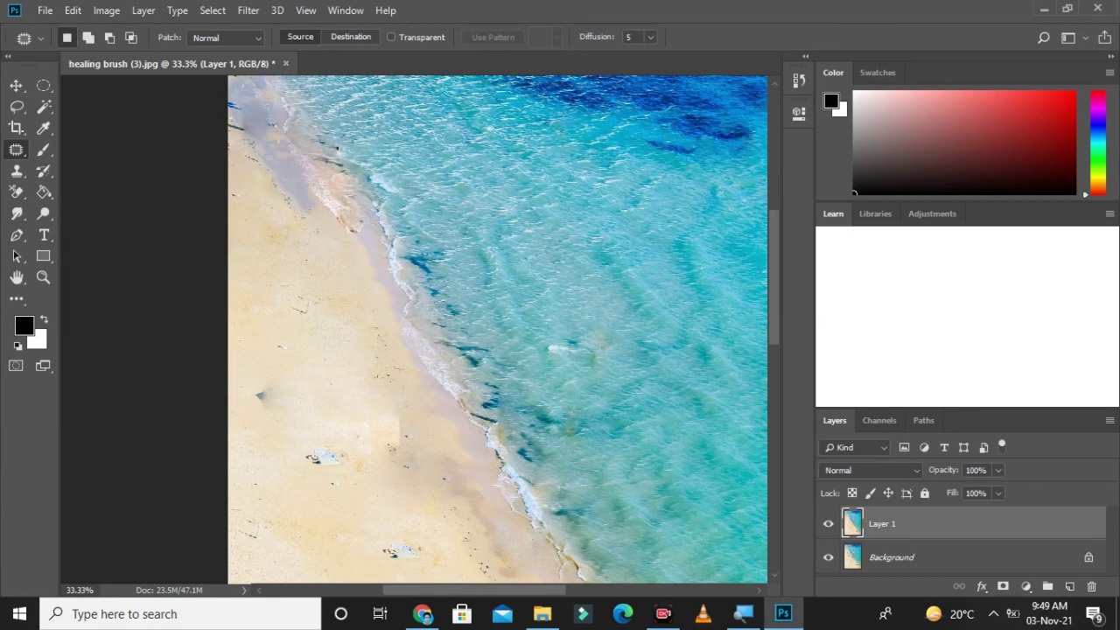
pyautogui.moveTo(261, 358)
pyautogui.mouseDown()
pyautogui.moveTo(280, 421)
pyautogui.moveTo(271, 333)
pyautogui.moveTo(263, 358)
pyautogui.mouseUp()
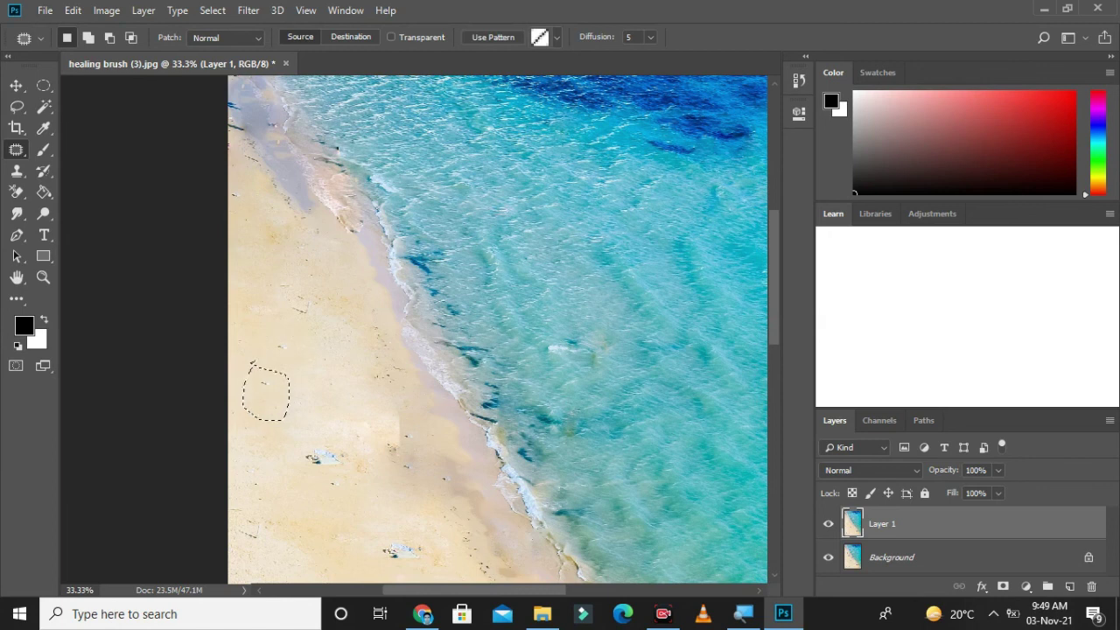
pyautogui.hotkey('ctrl', 'd')
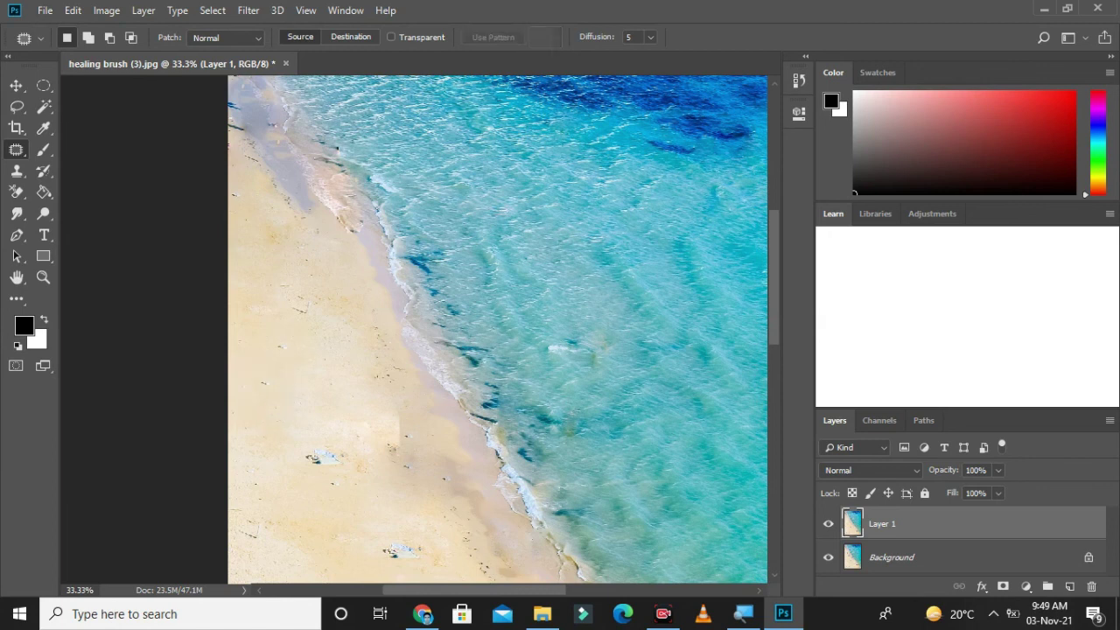